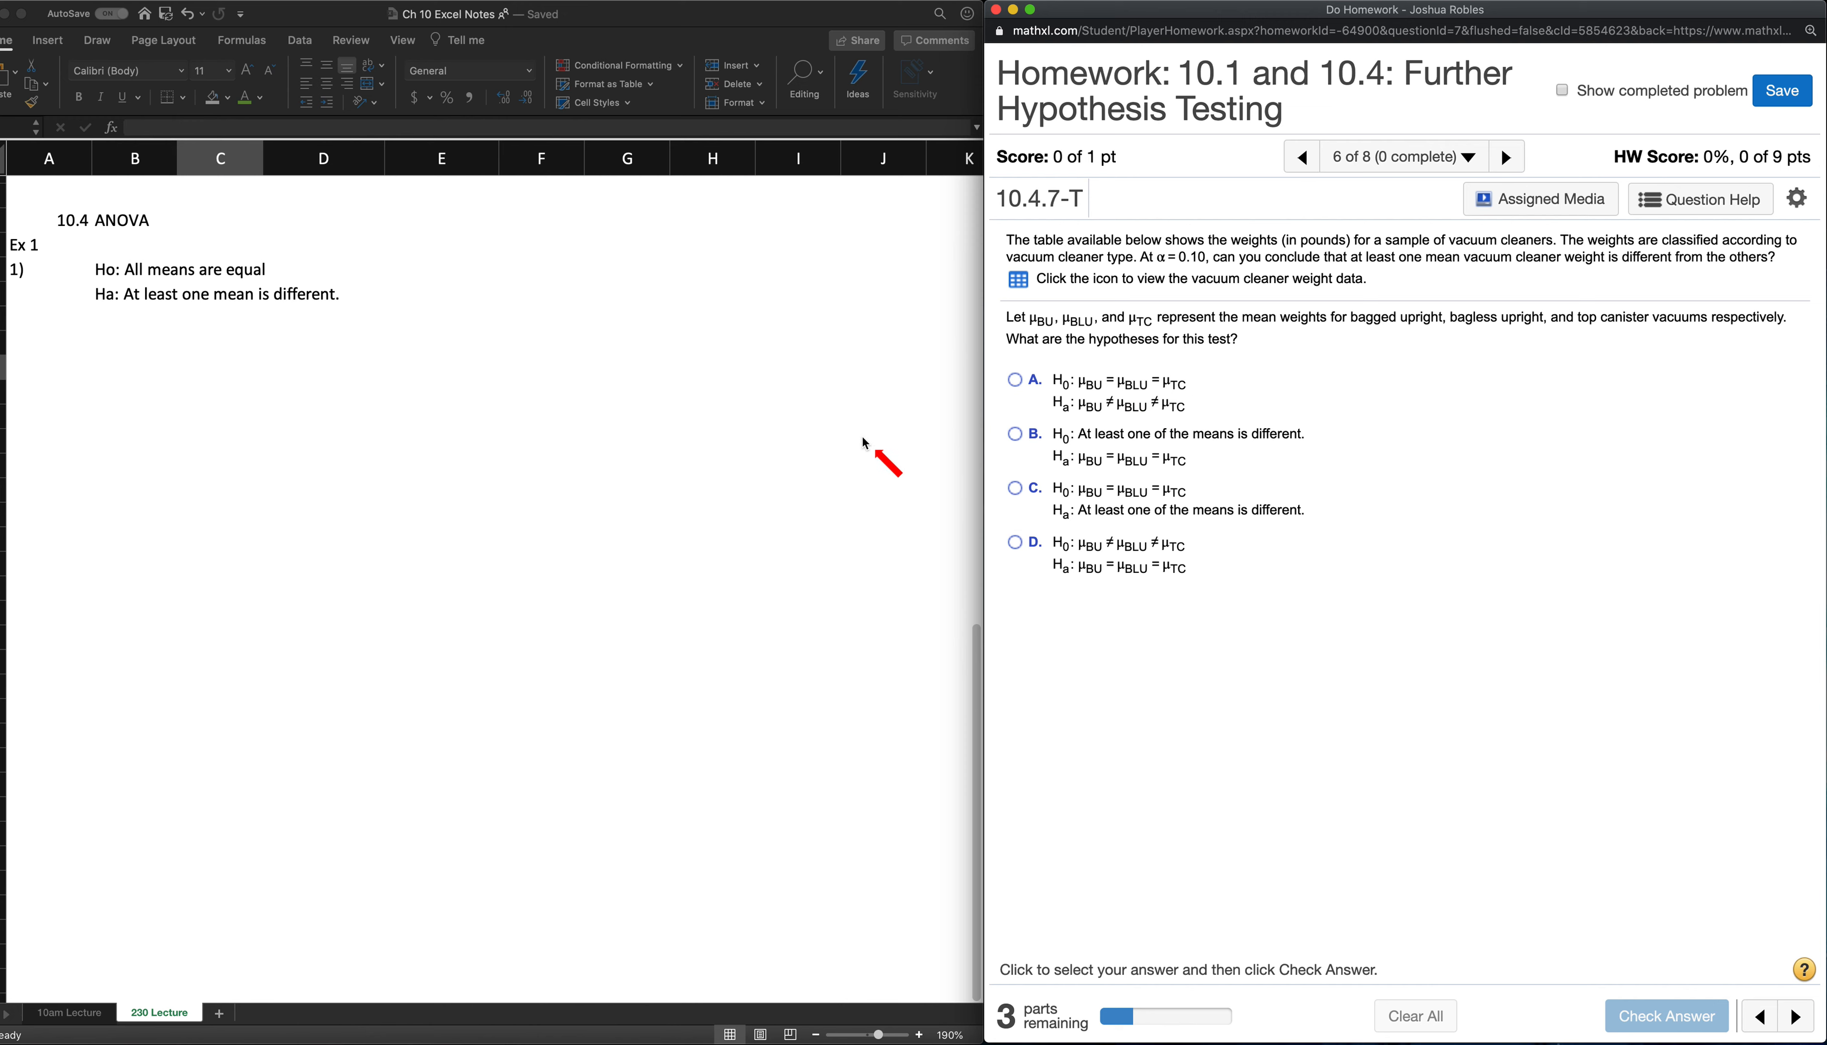
pyautogui.click(403, 279)
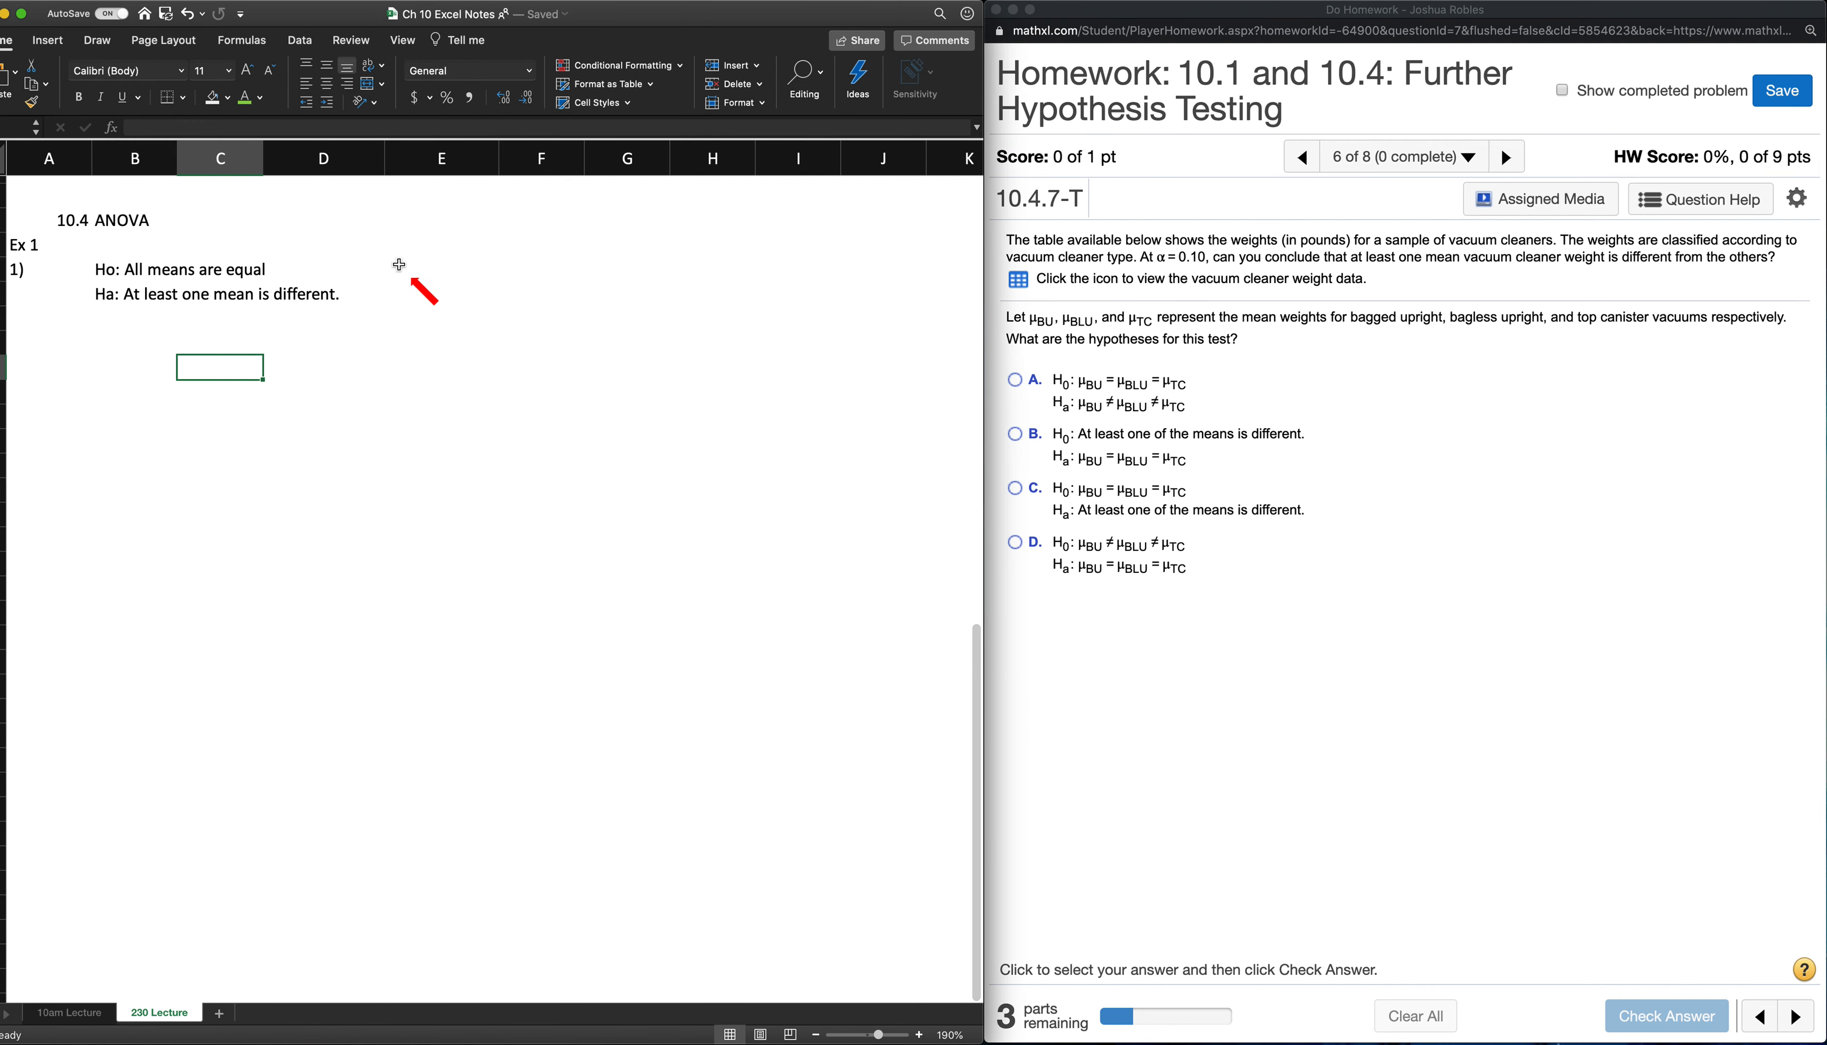
pyautogui.click(406, 274)
pyautogui.click(560, 269)
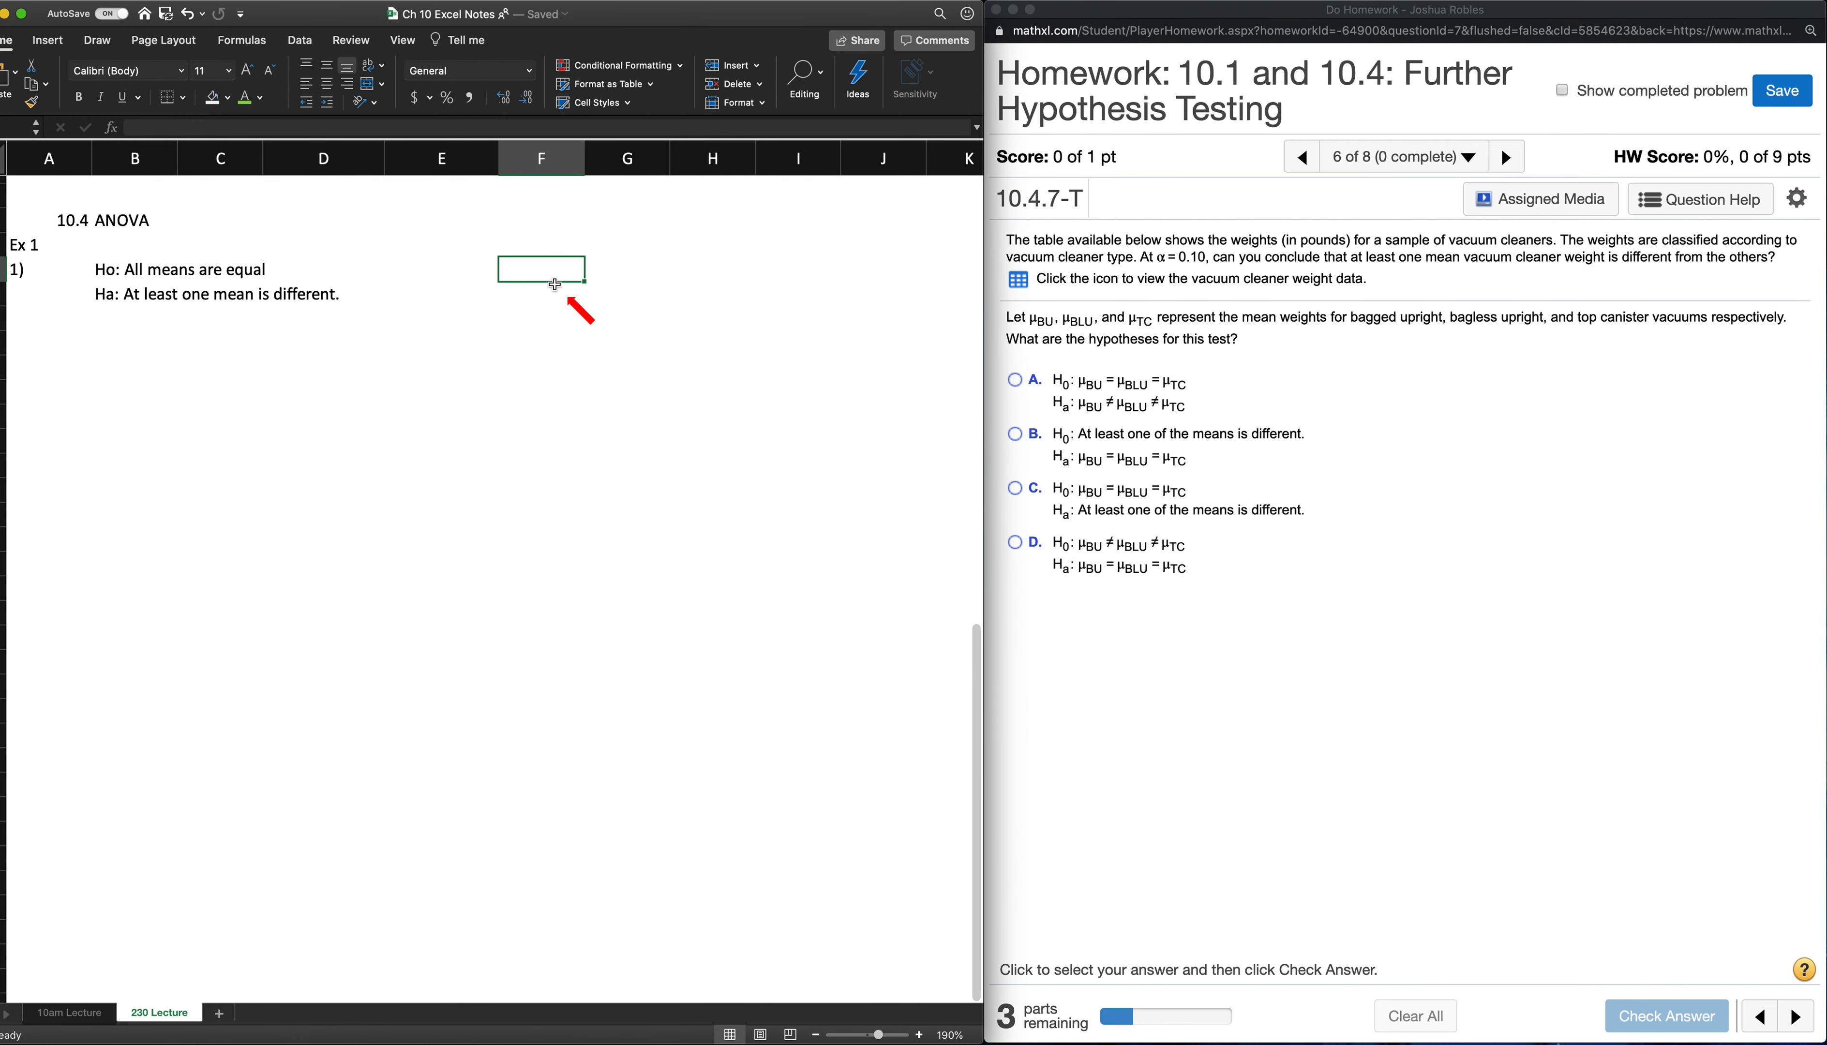
pyautogui.click(465, 271)
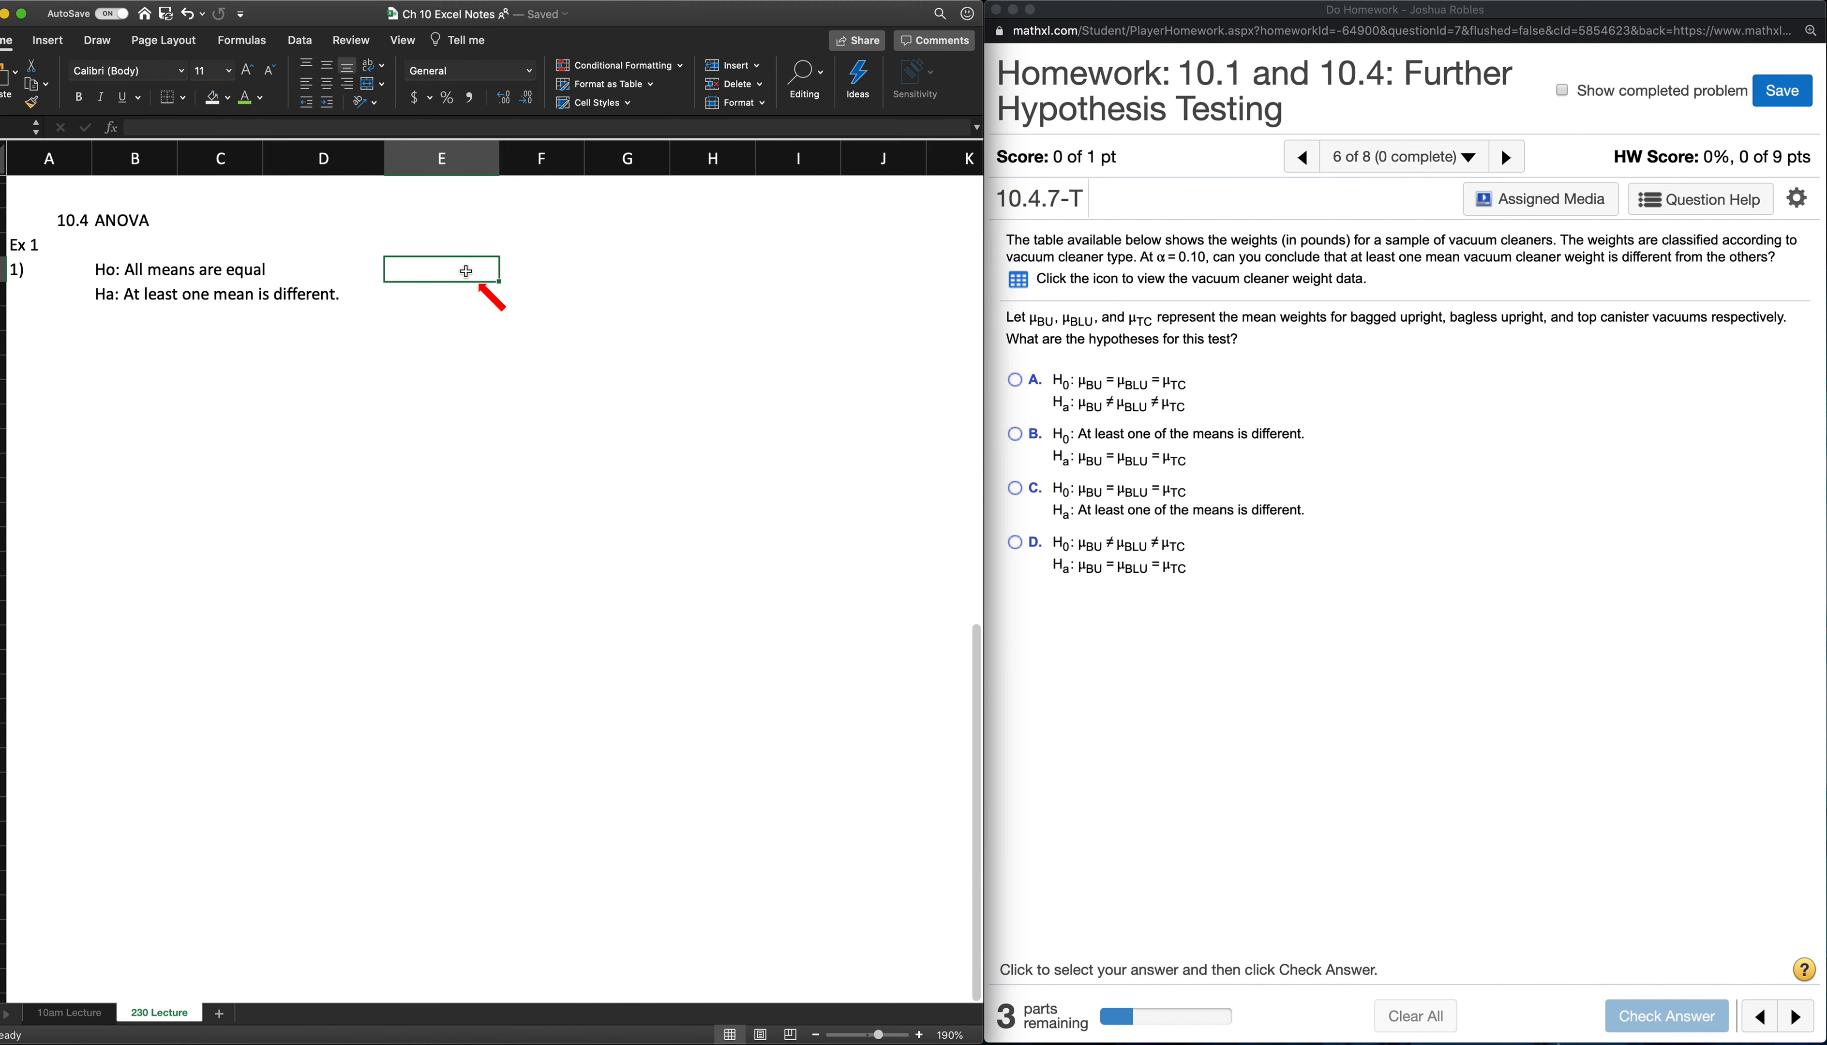
pyautogui.click(521, 272)
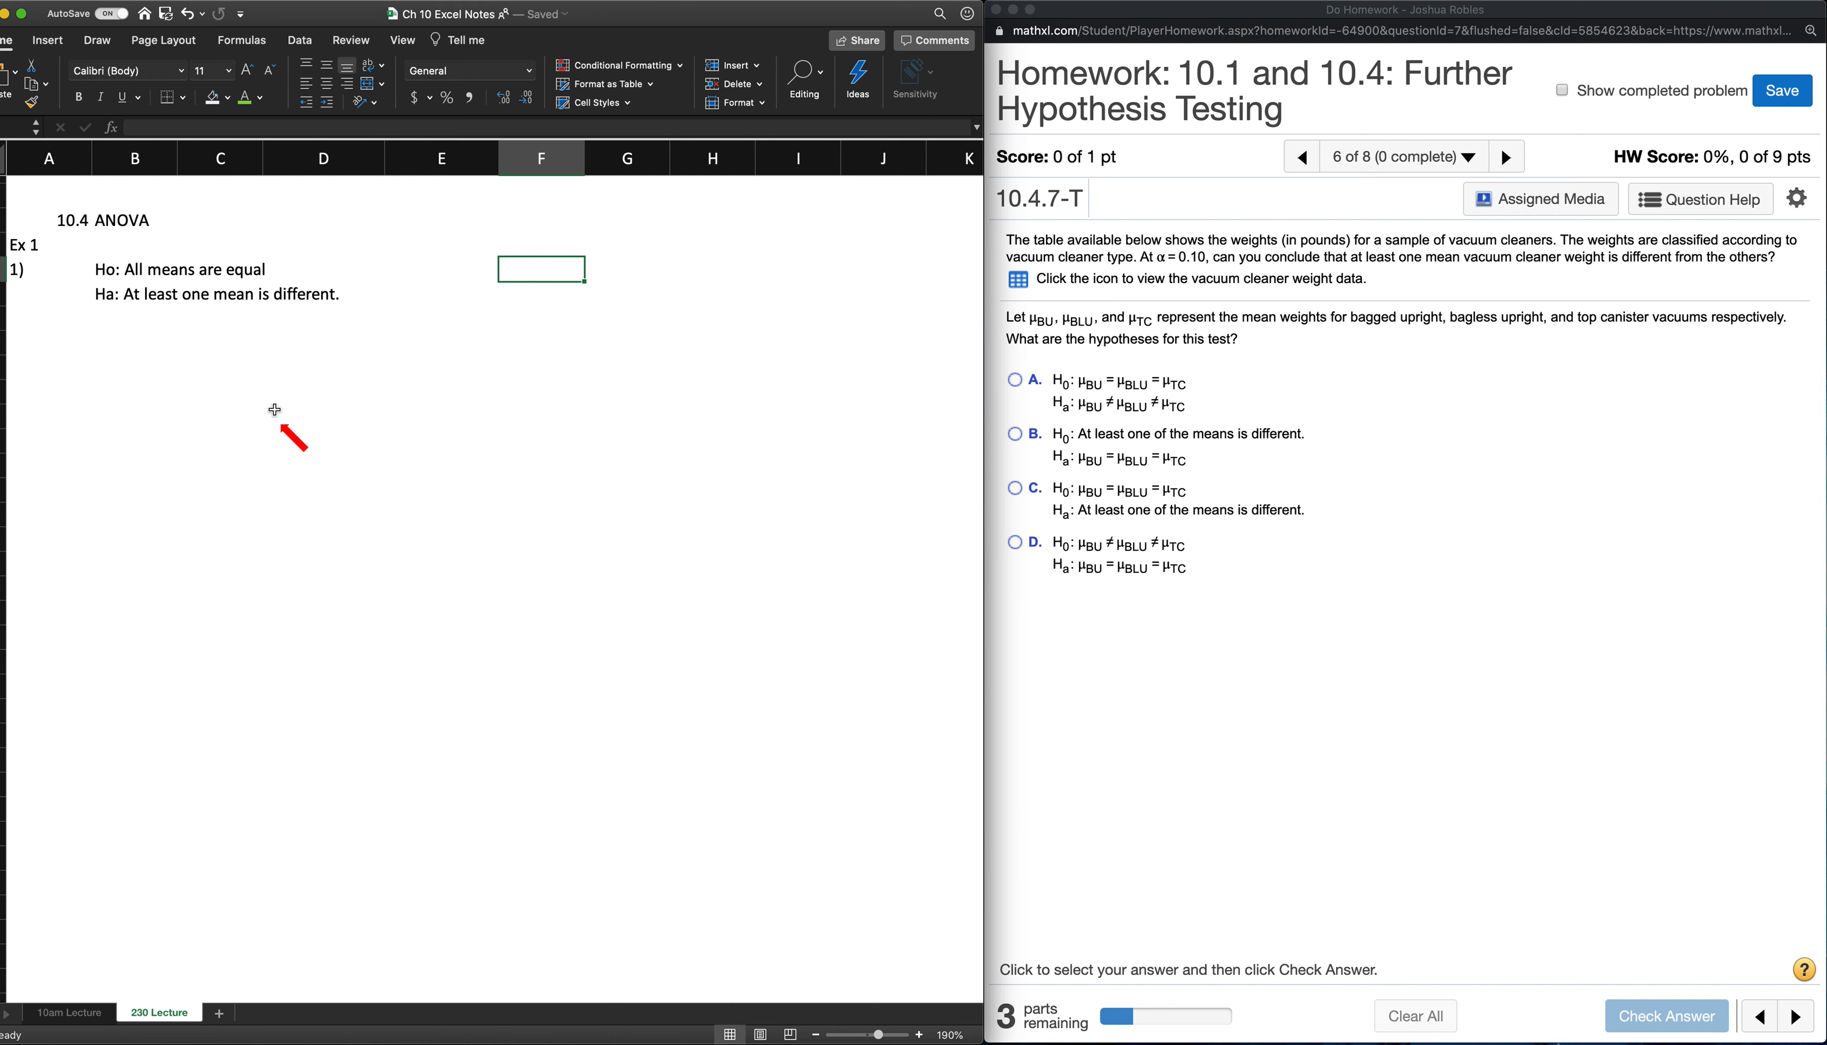
pyautogui.scroll(-1, 435, 283)
pyautogui.scroll(3, 359, 358)
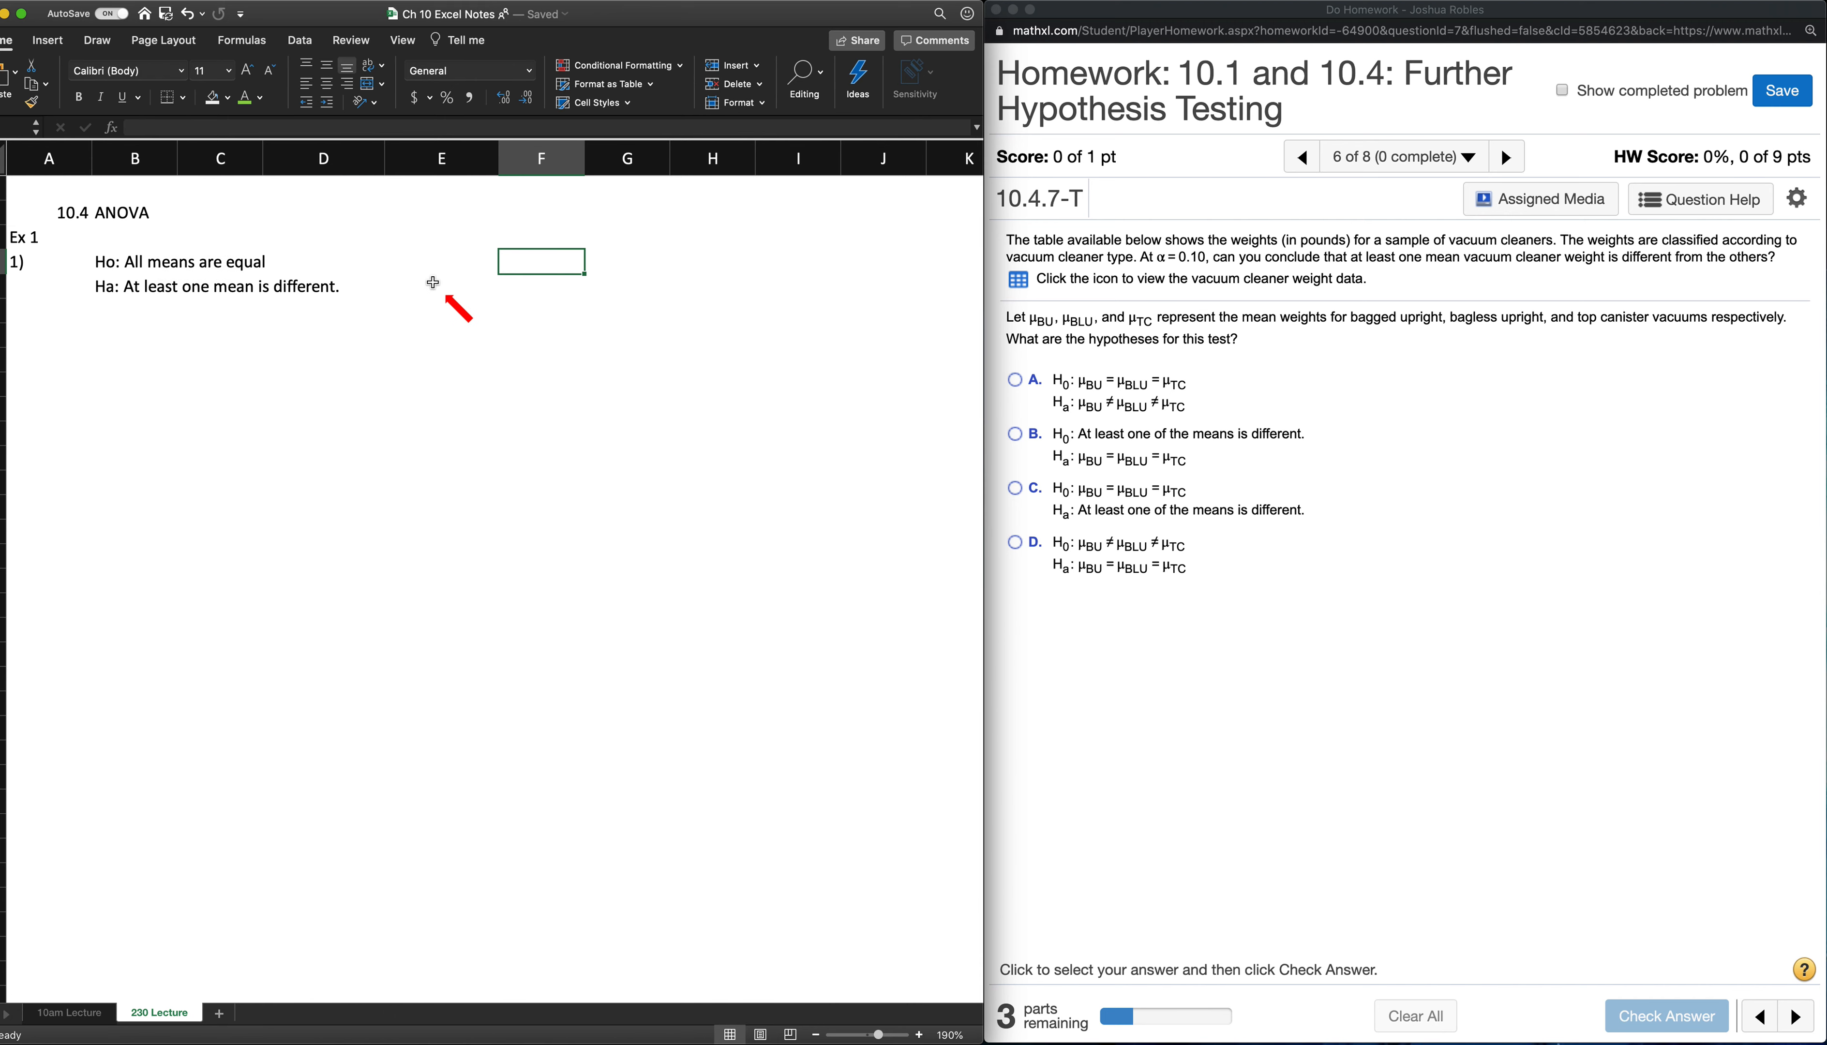
pyautogui.scroll(1, 475, 281)
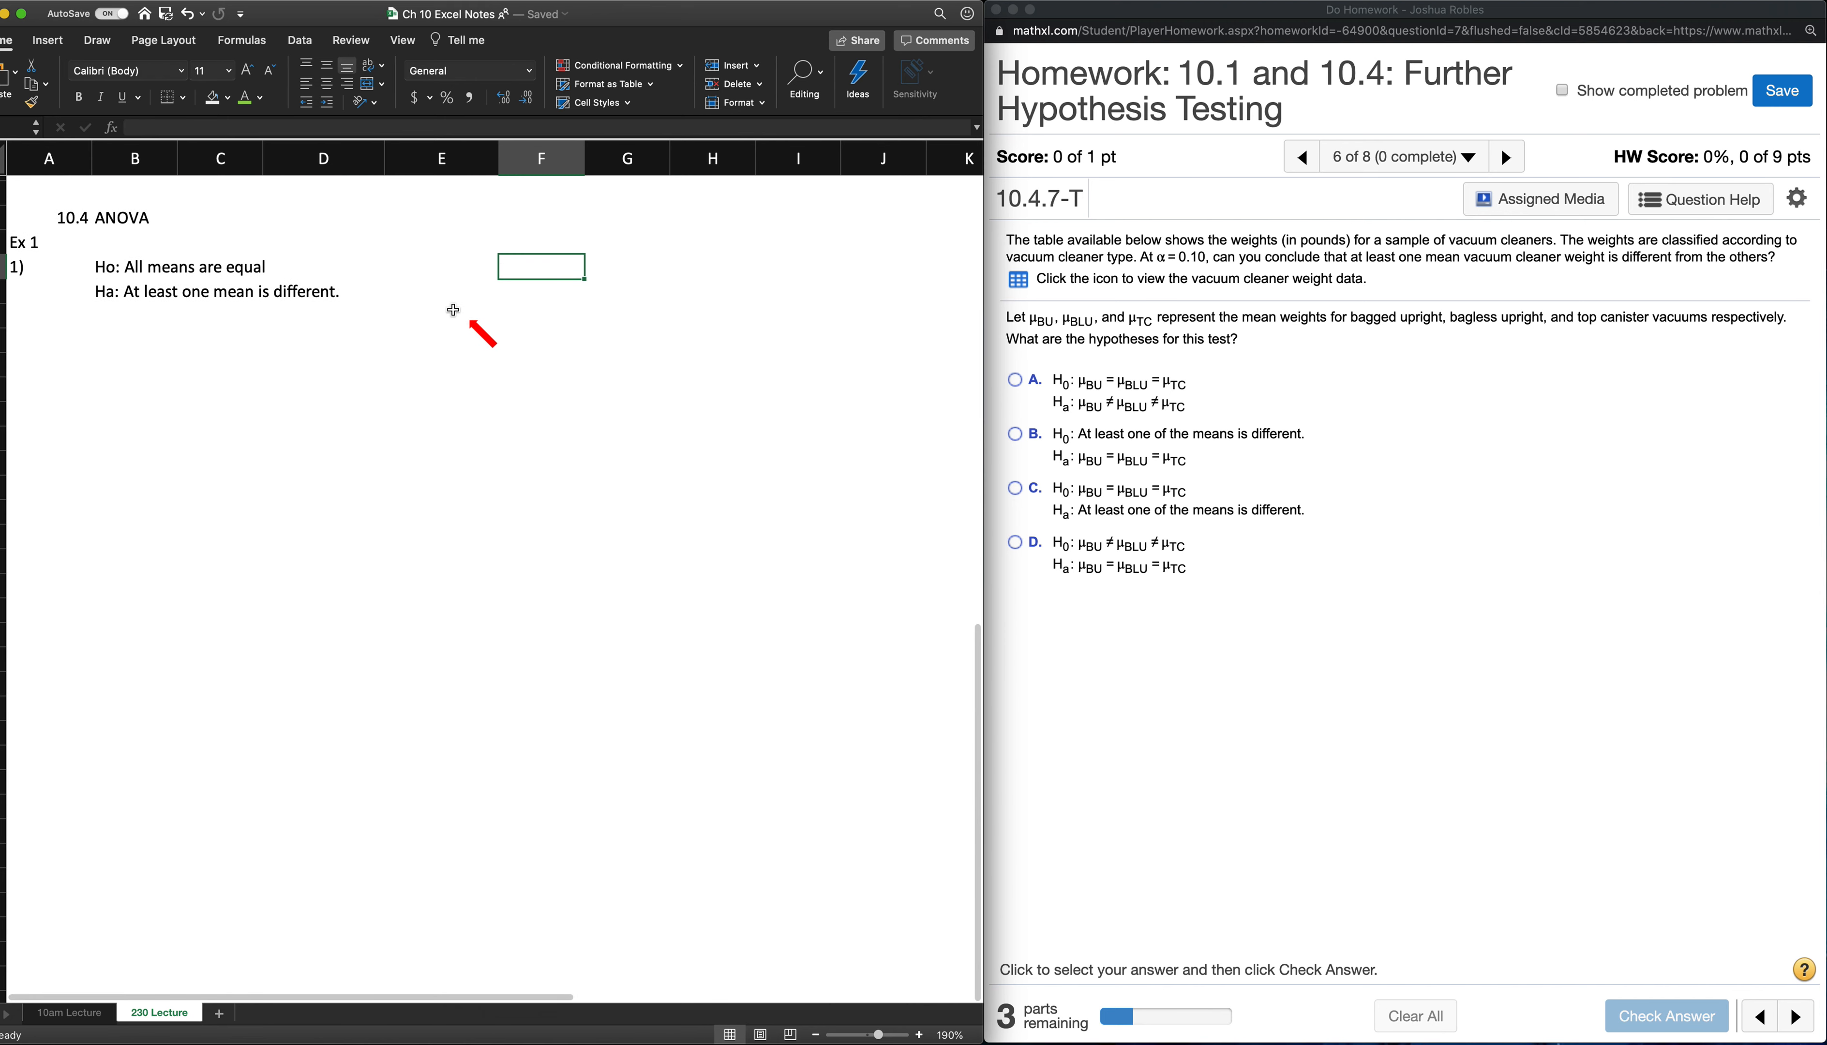
pyautogui.scroll(-1, 544, 290)
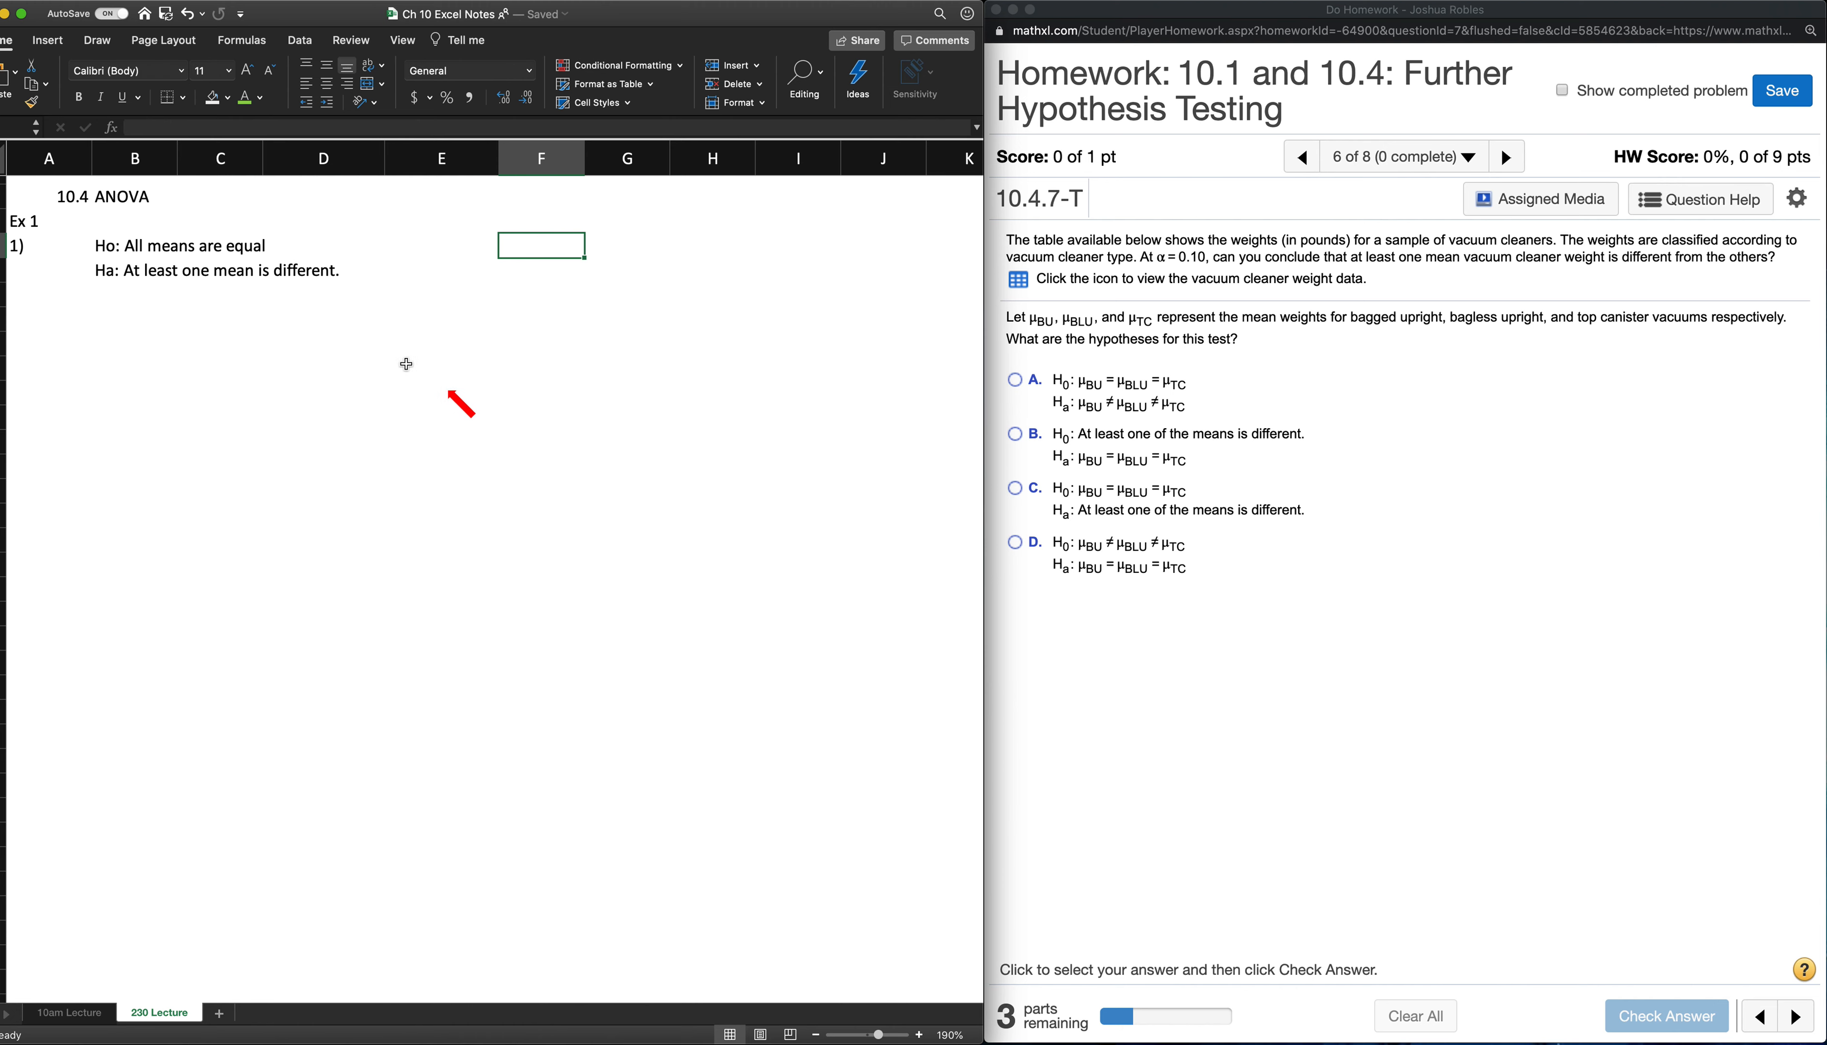
pyautogui.click(325, 344)
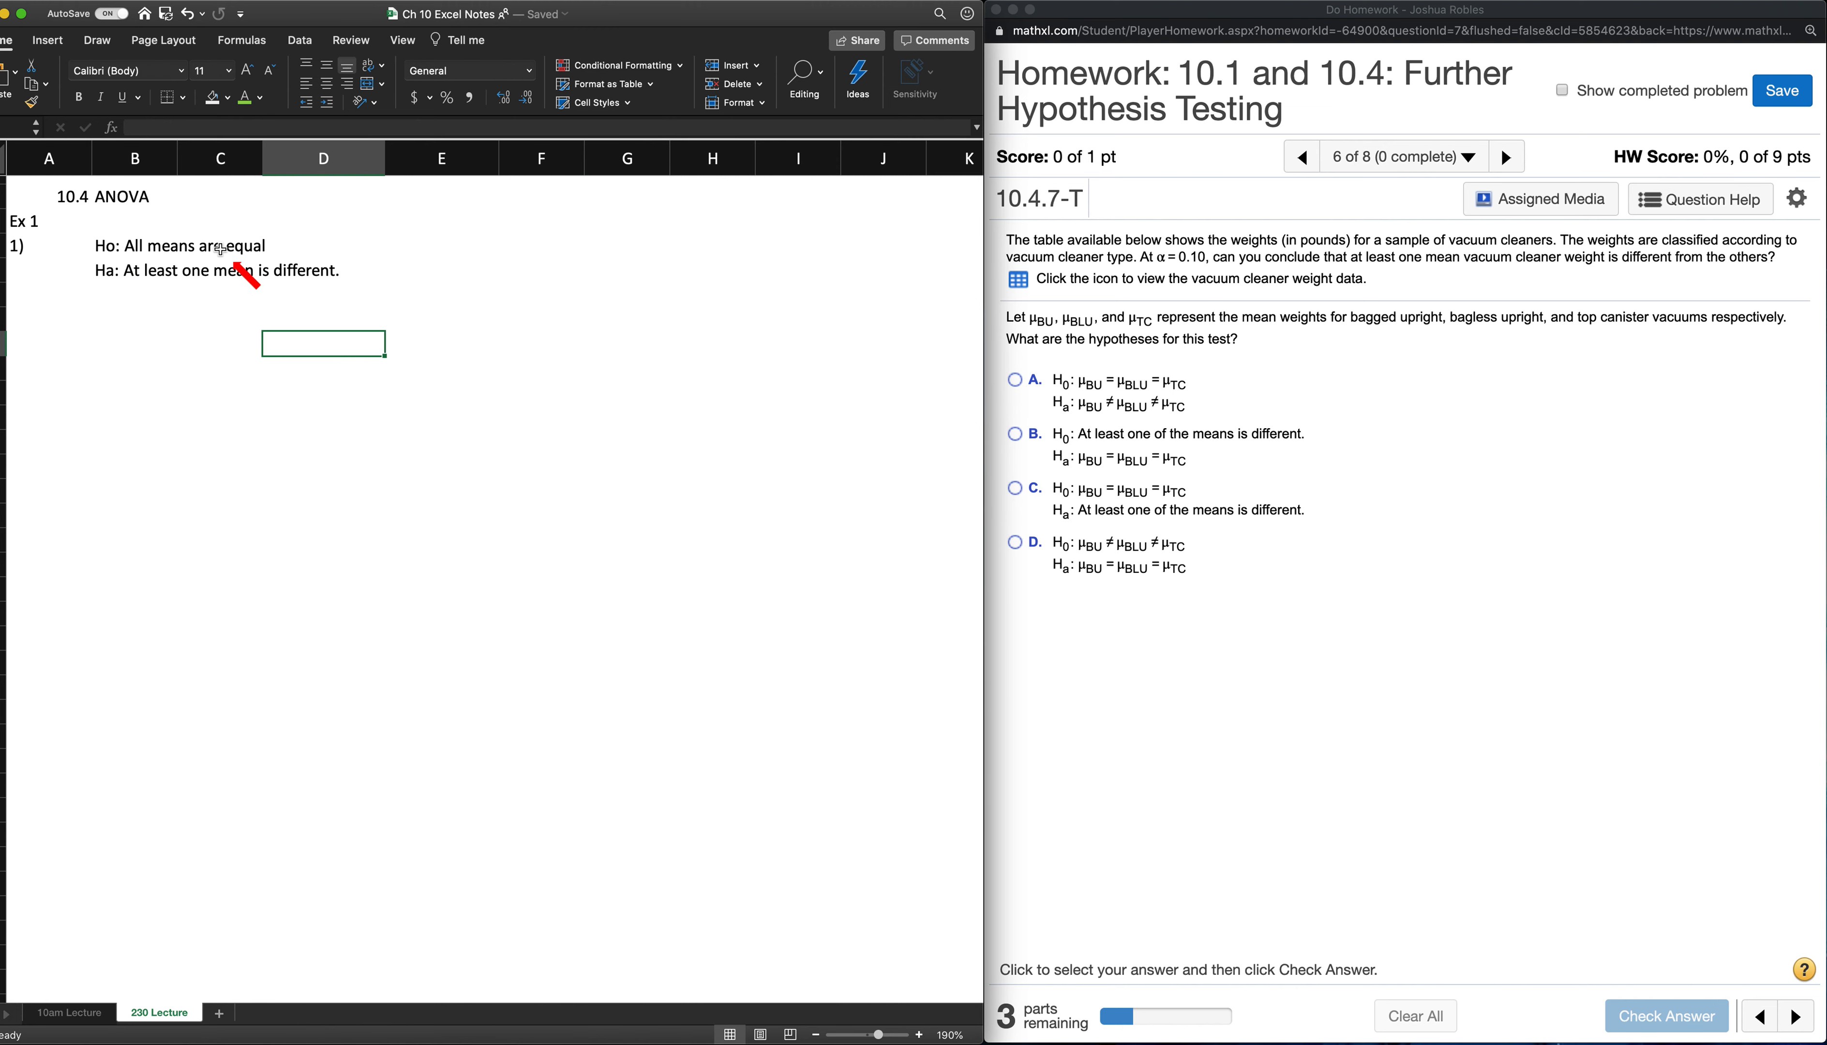
pyautogui.click(134, 244)
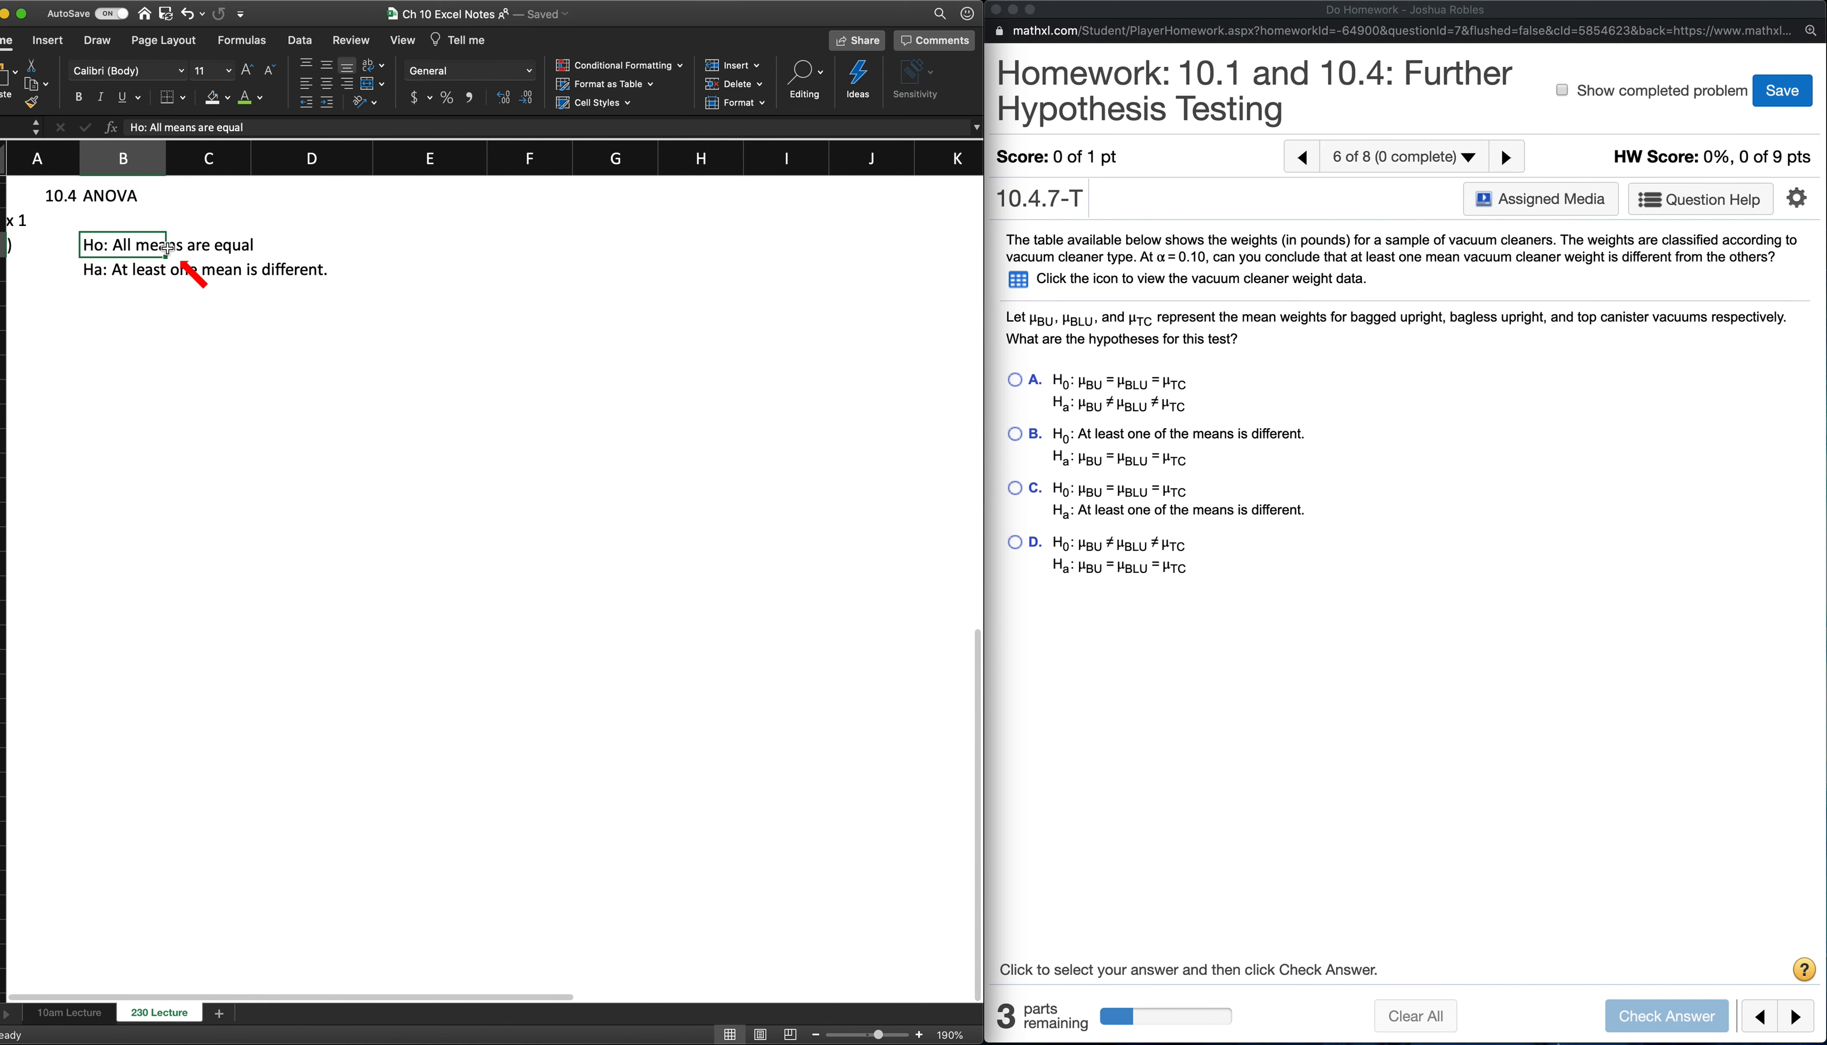
pyautogui.click(1260, 729)
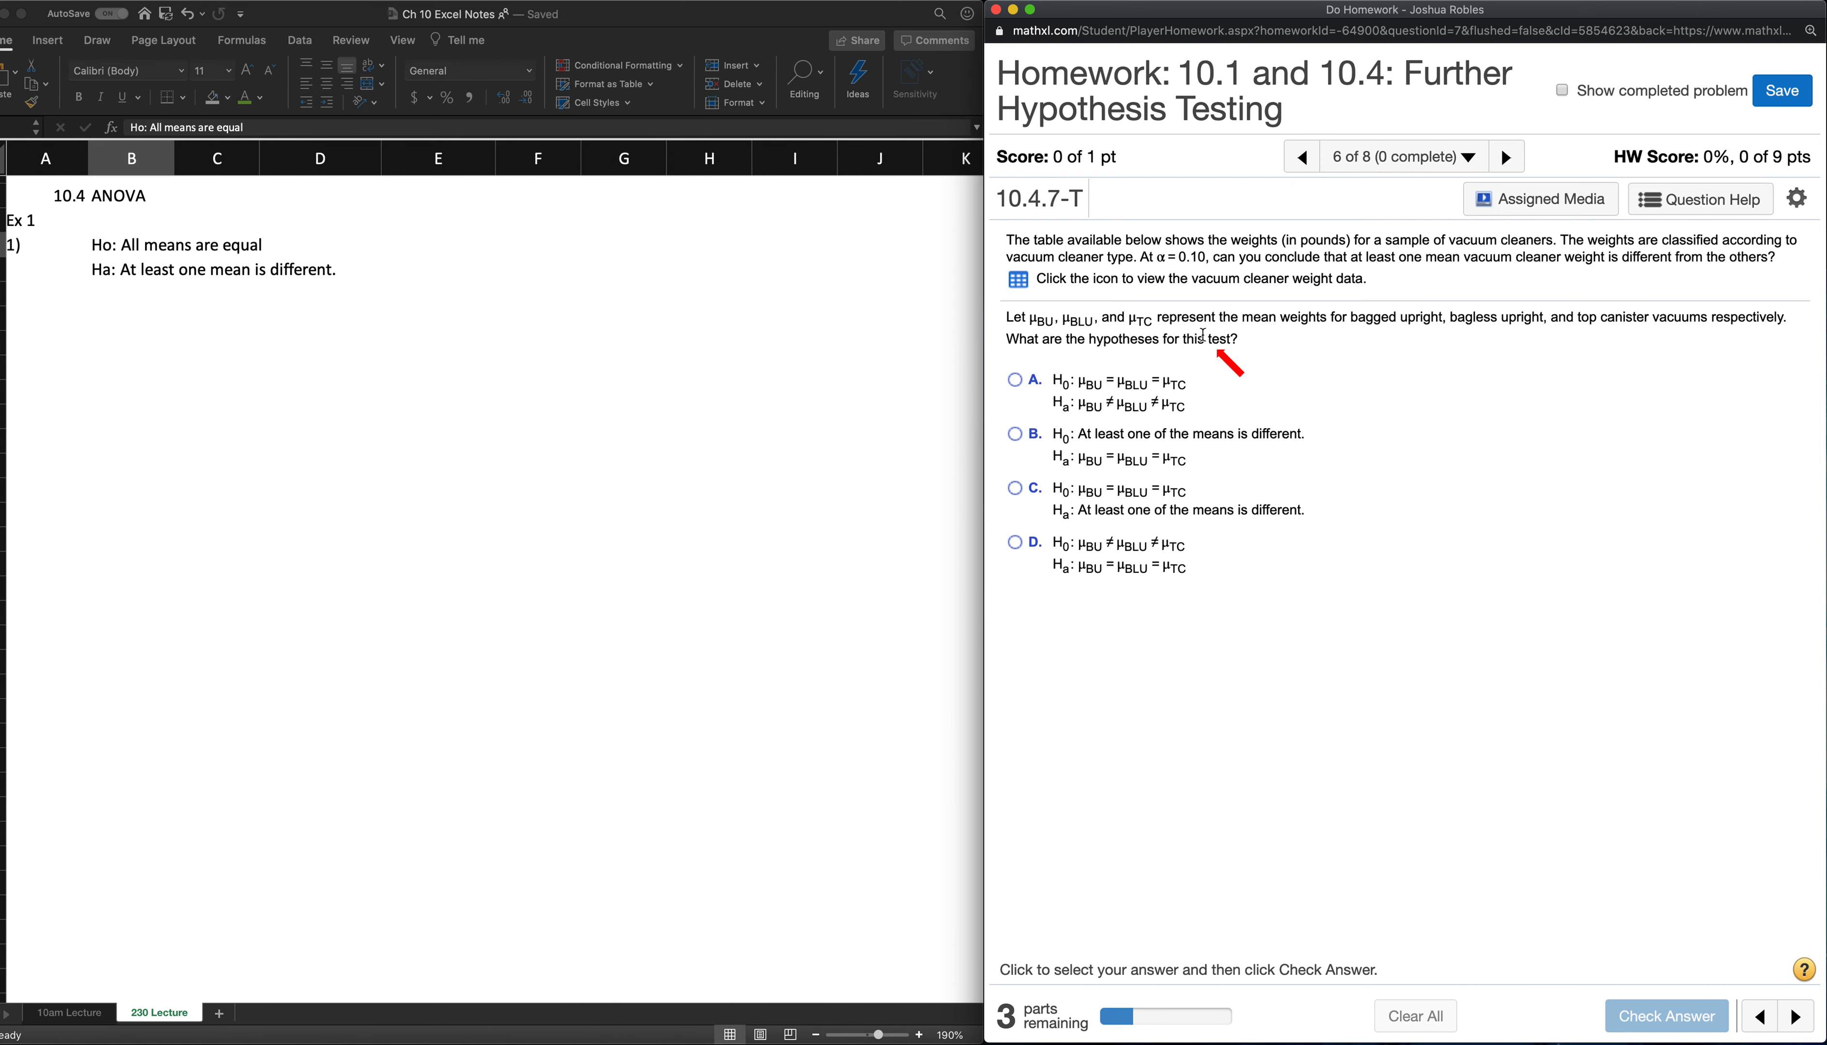
pyautogui.scroll(-1, 169, 269)
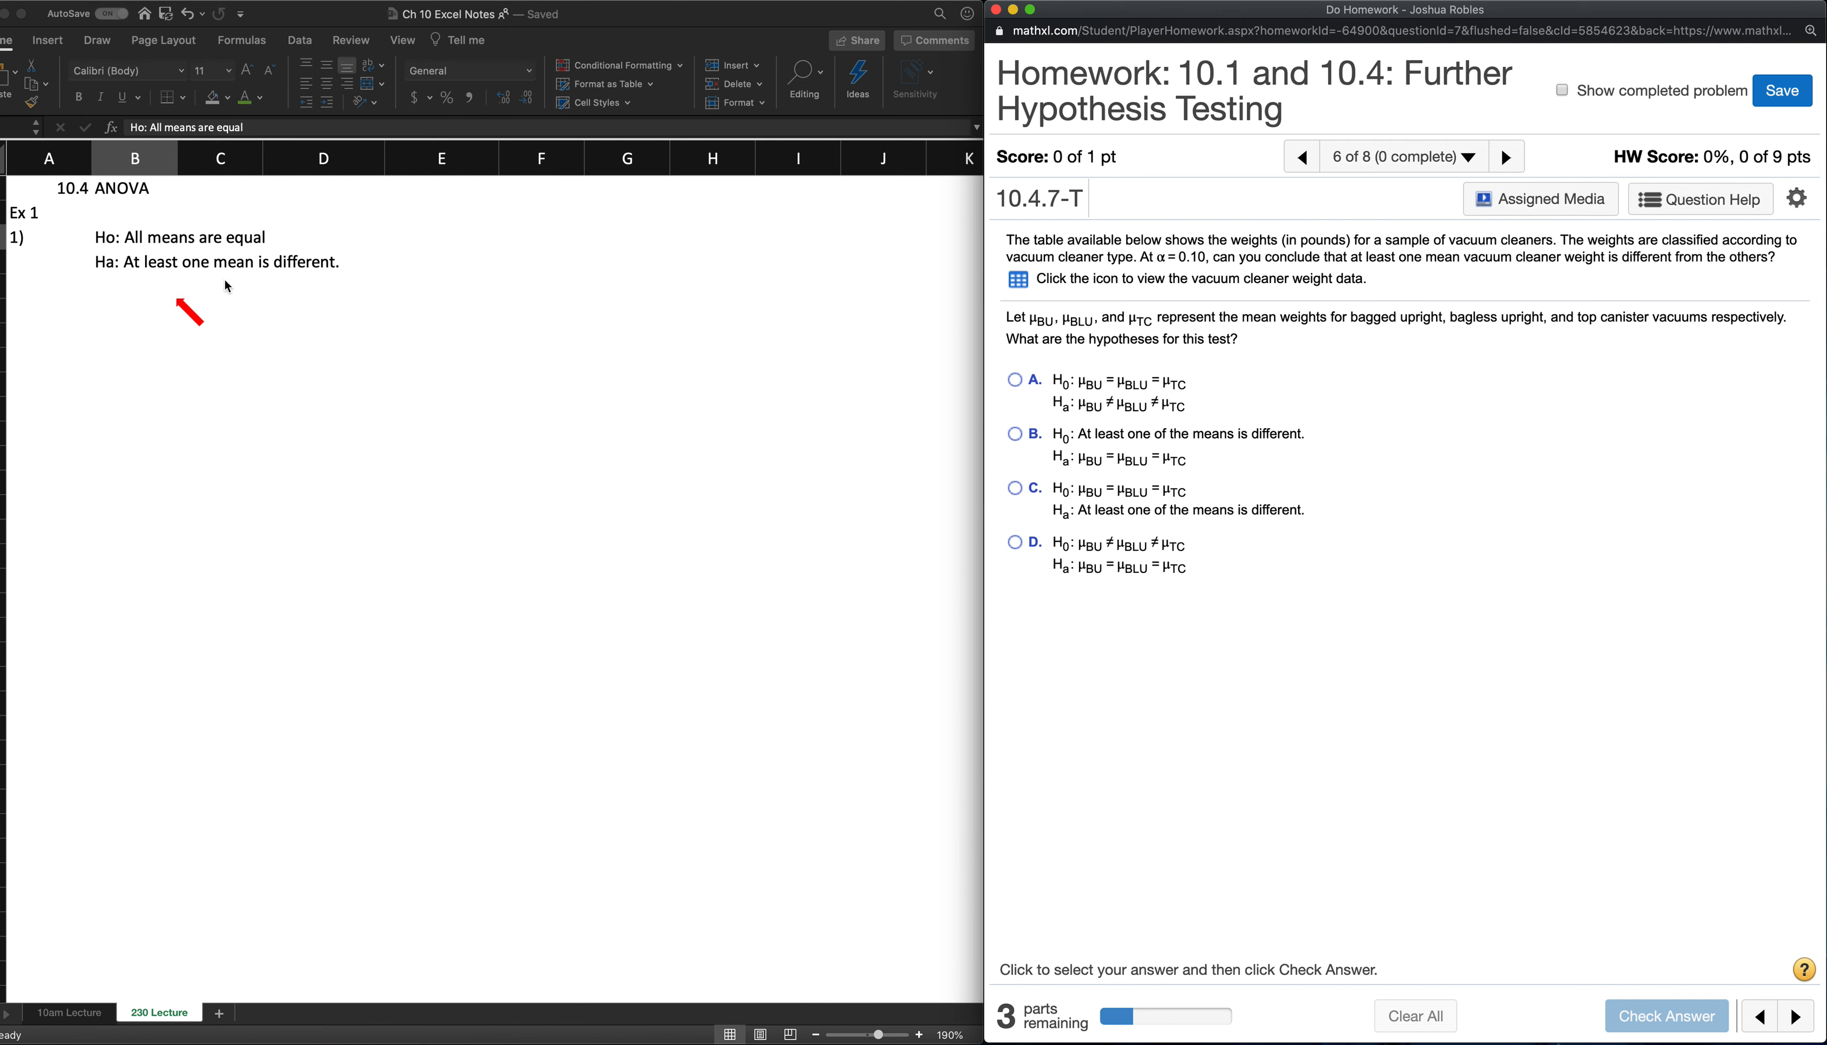
pyautogui.scroll(1, 233, 287)
pyautogui.scroll(1, 232, 290)
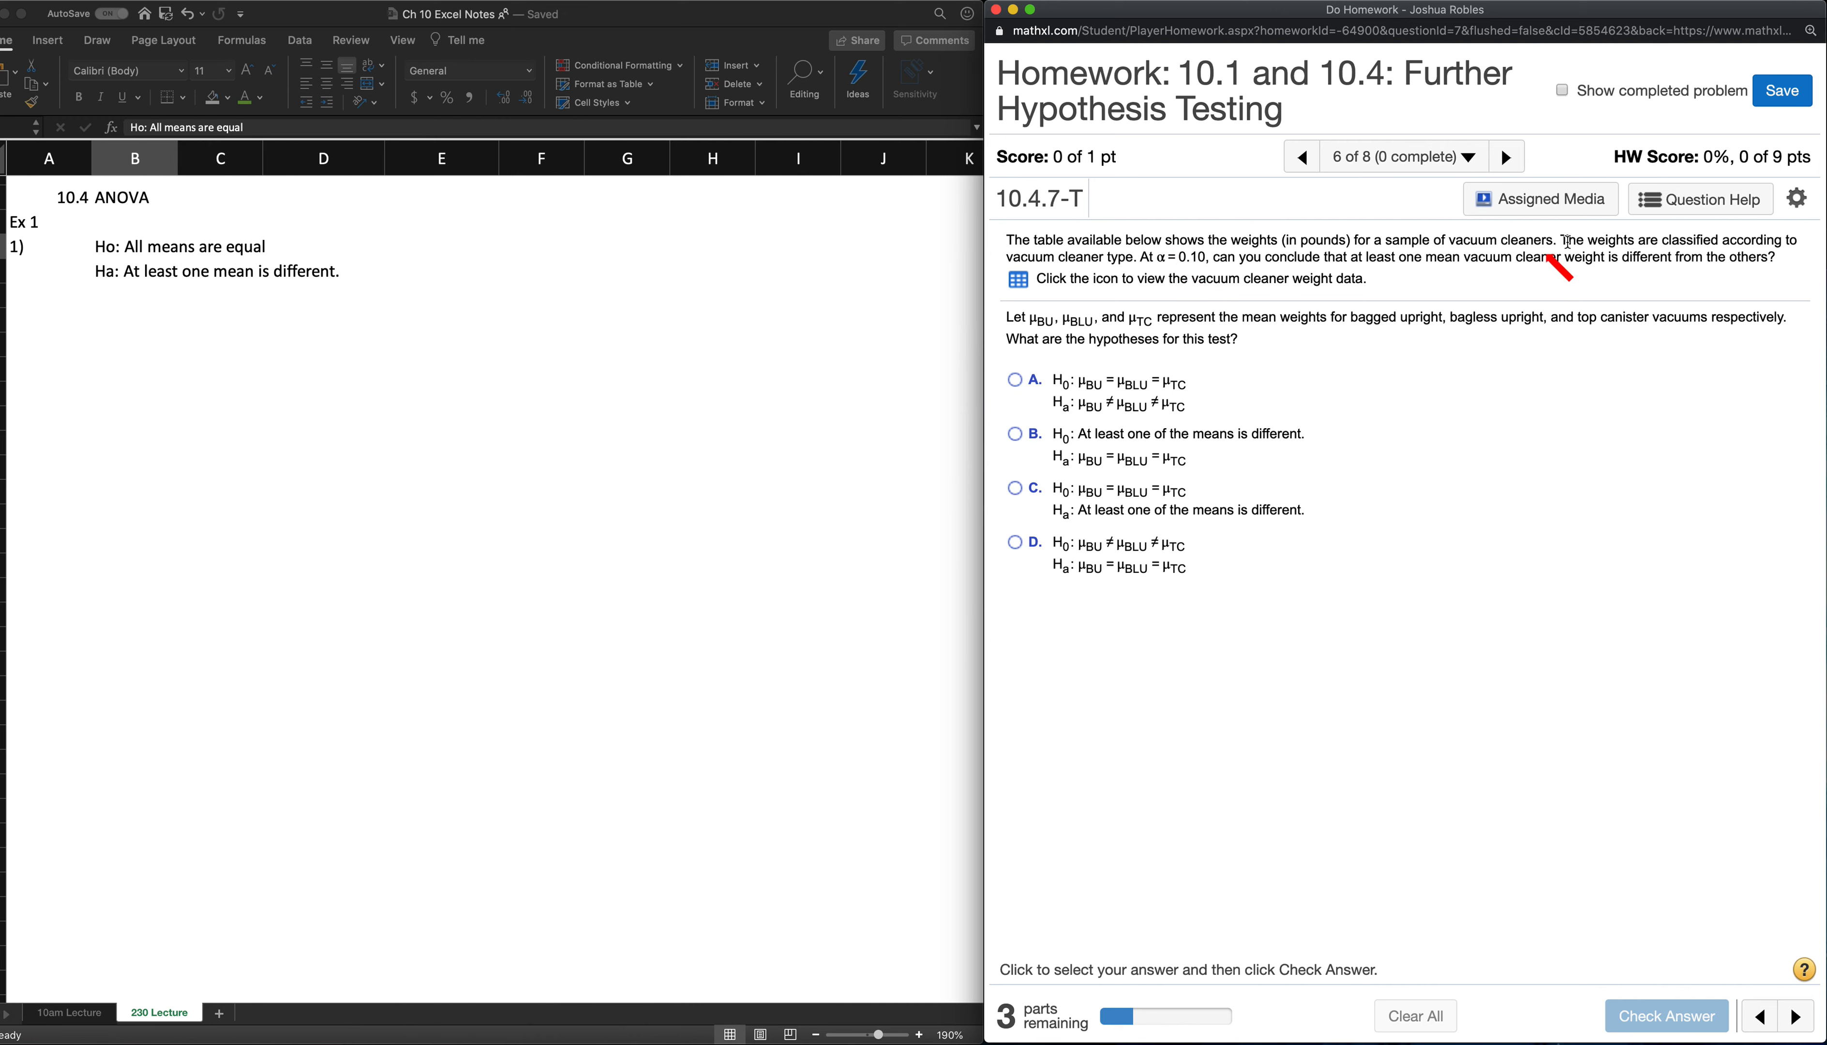
# View the vacuum cleaner weight data attached to the question, and close the table
pyautogui.click(1018, 282)
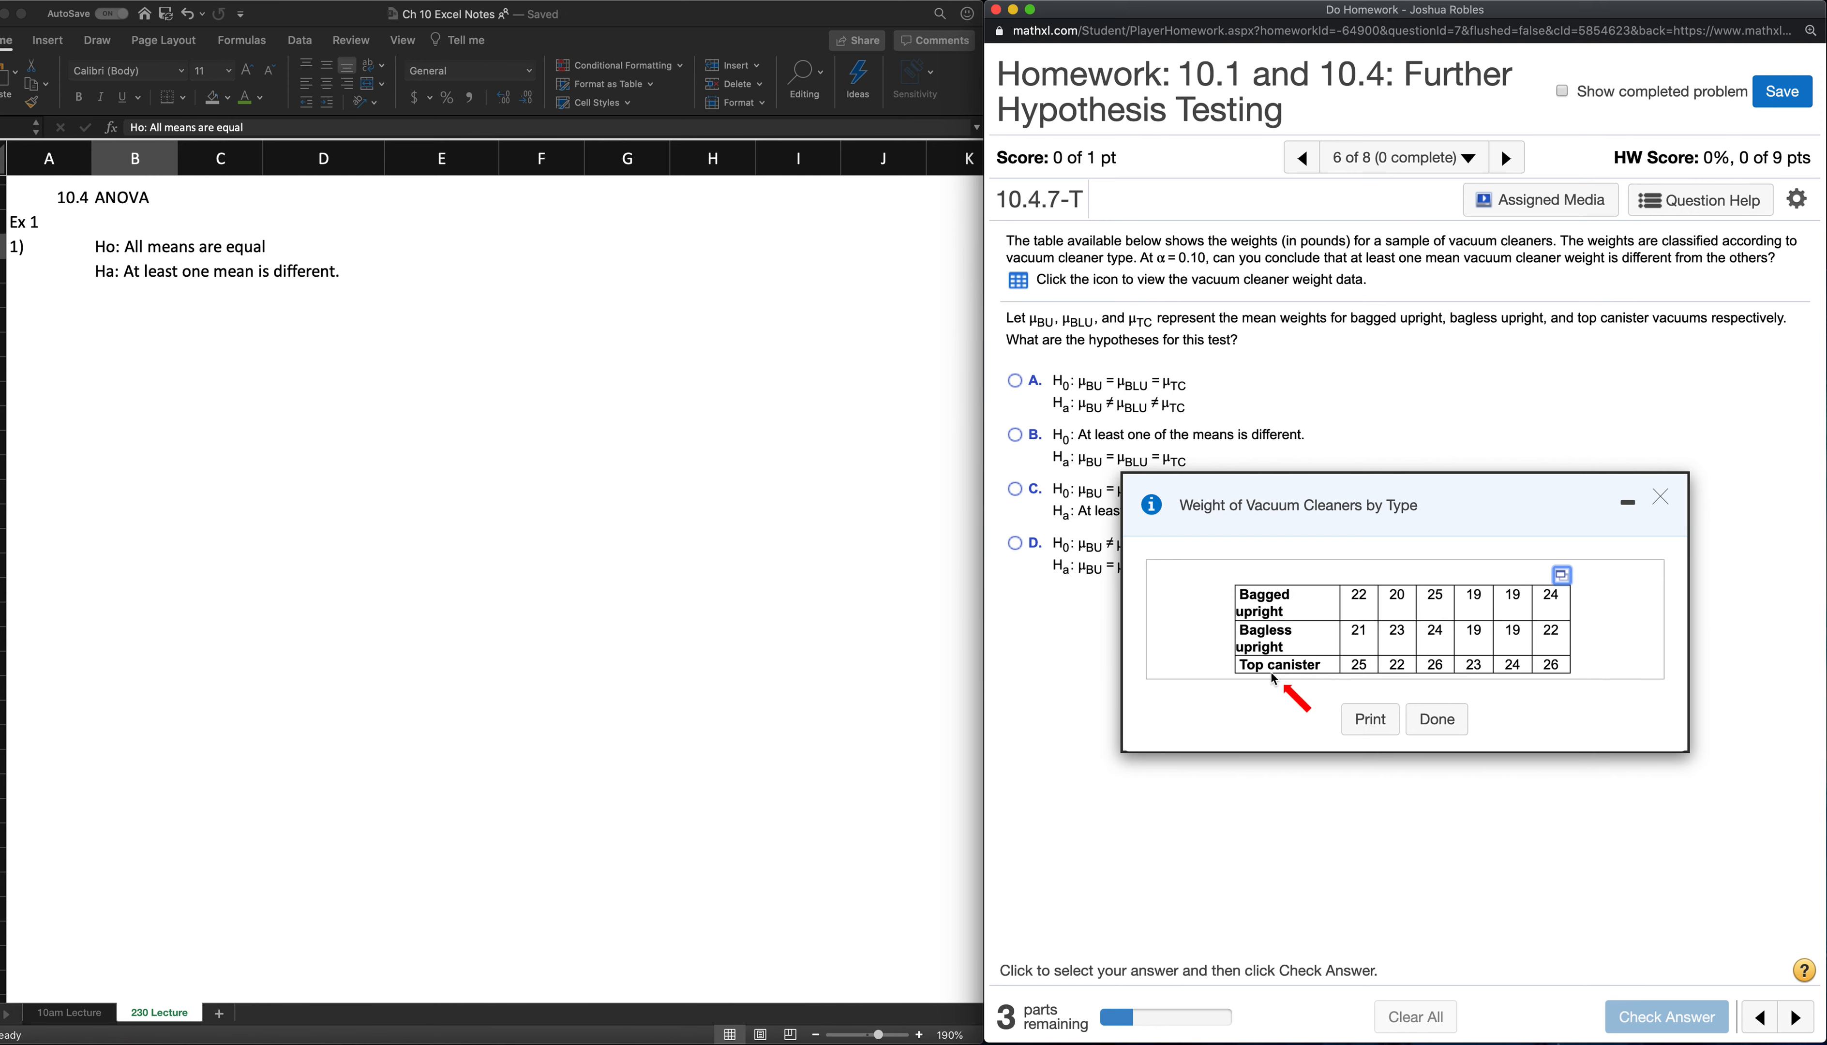
pyautogui.click(1439, 722)
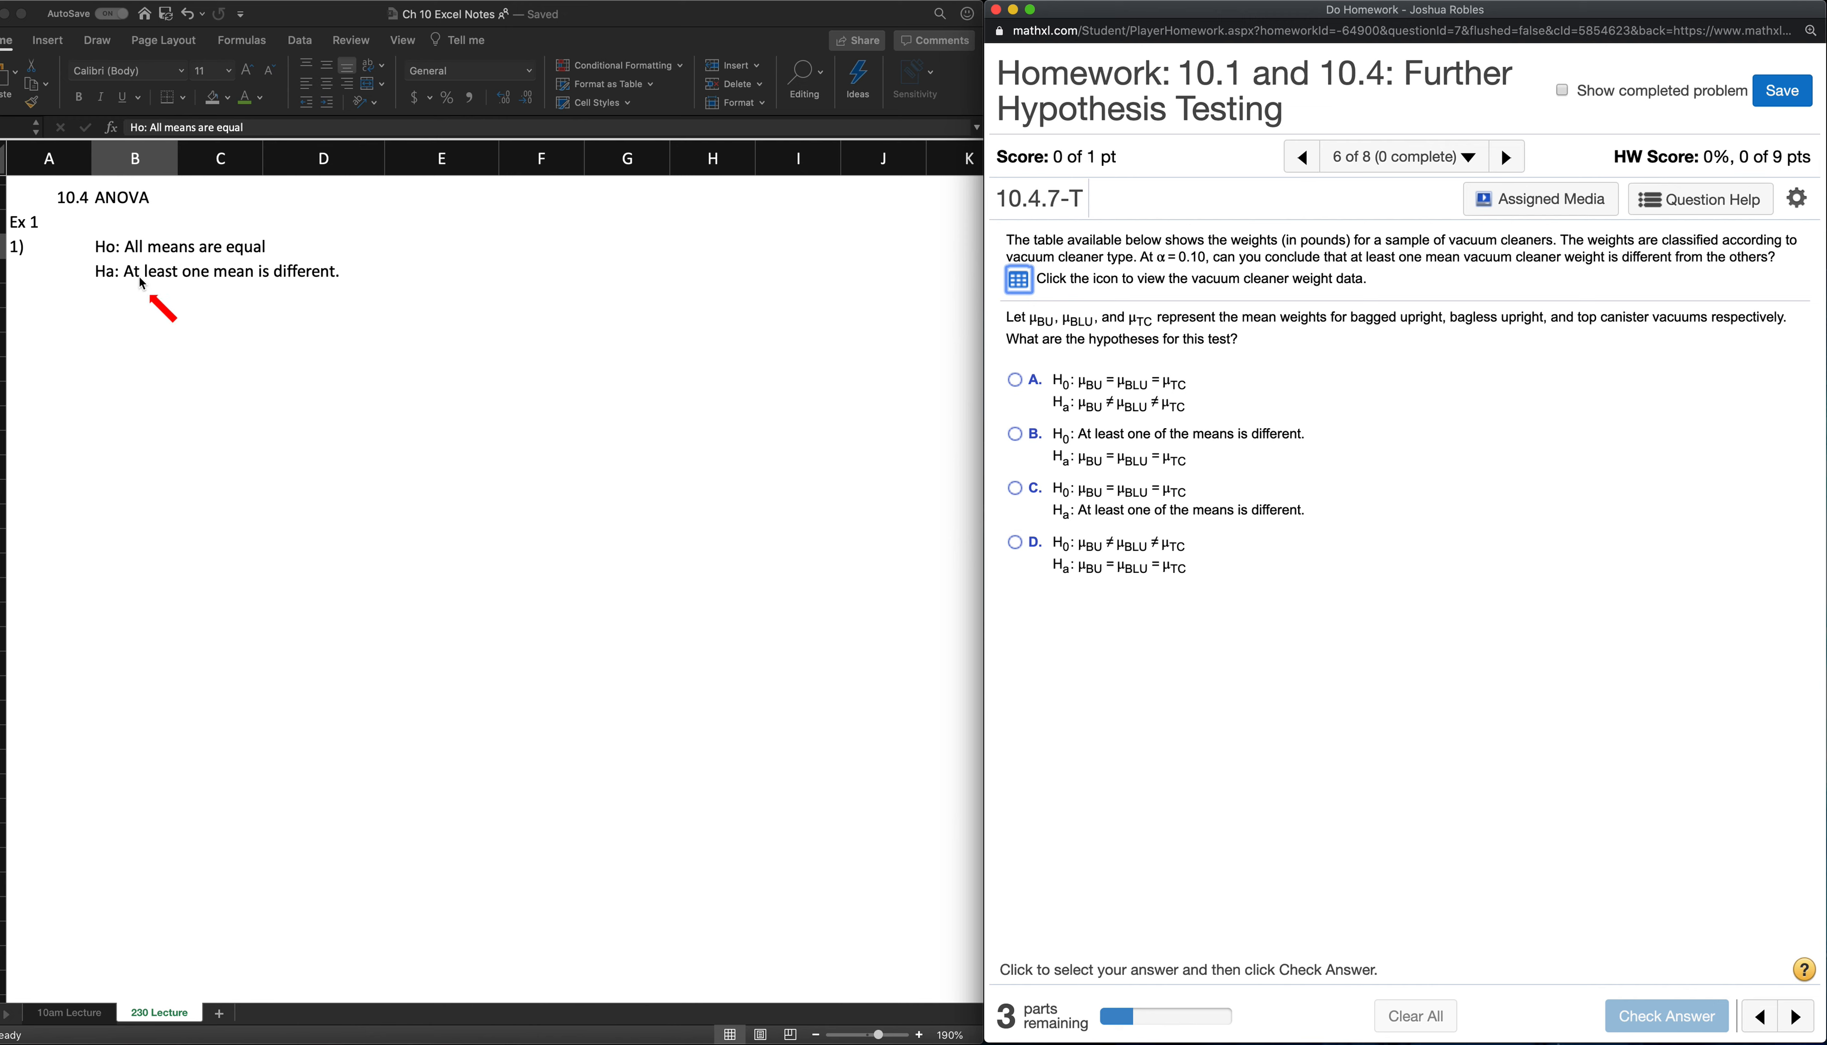
pyautogui.scroll(-1, 134, 278)
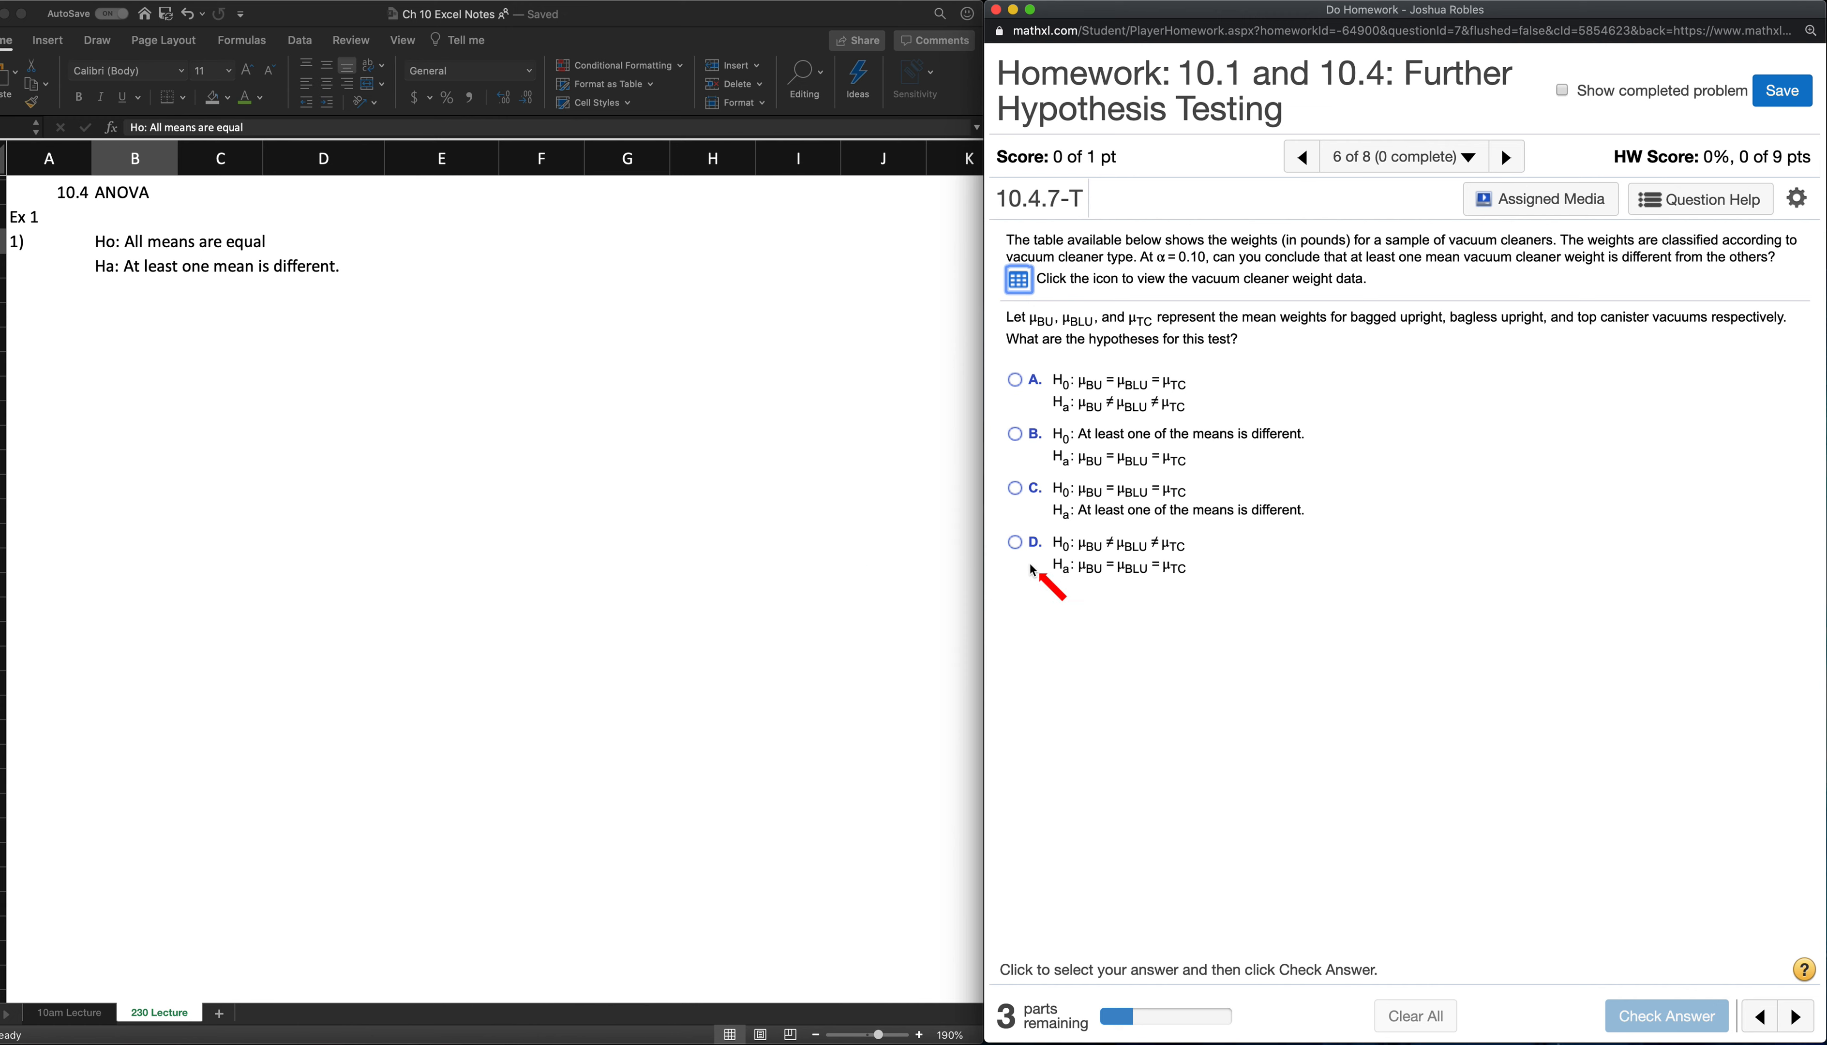
# Answer the hypotheses question with option C, all means equal versus at least one mean different, and check the answer
pyautogui.click(1015, 489)
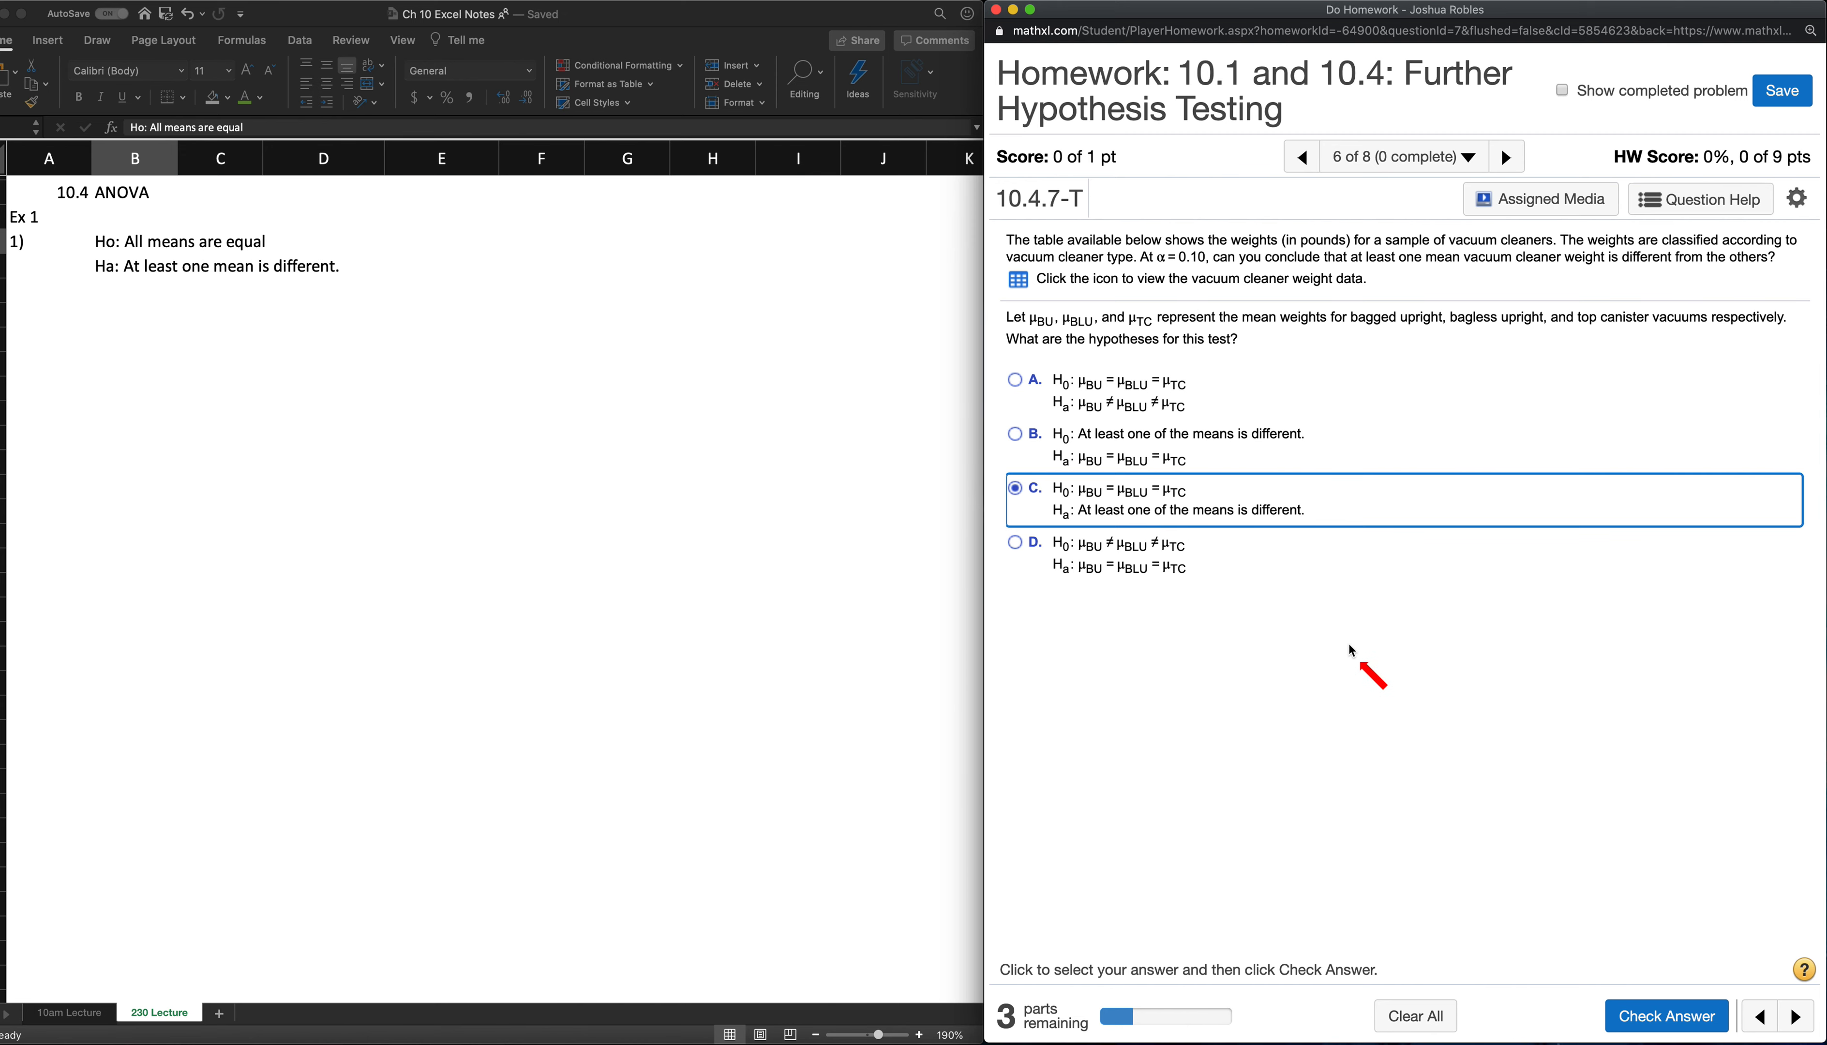
pyautogui.click(1659, 1016)
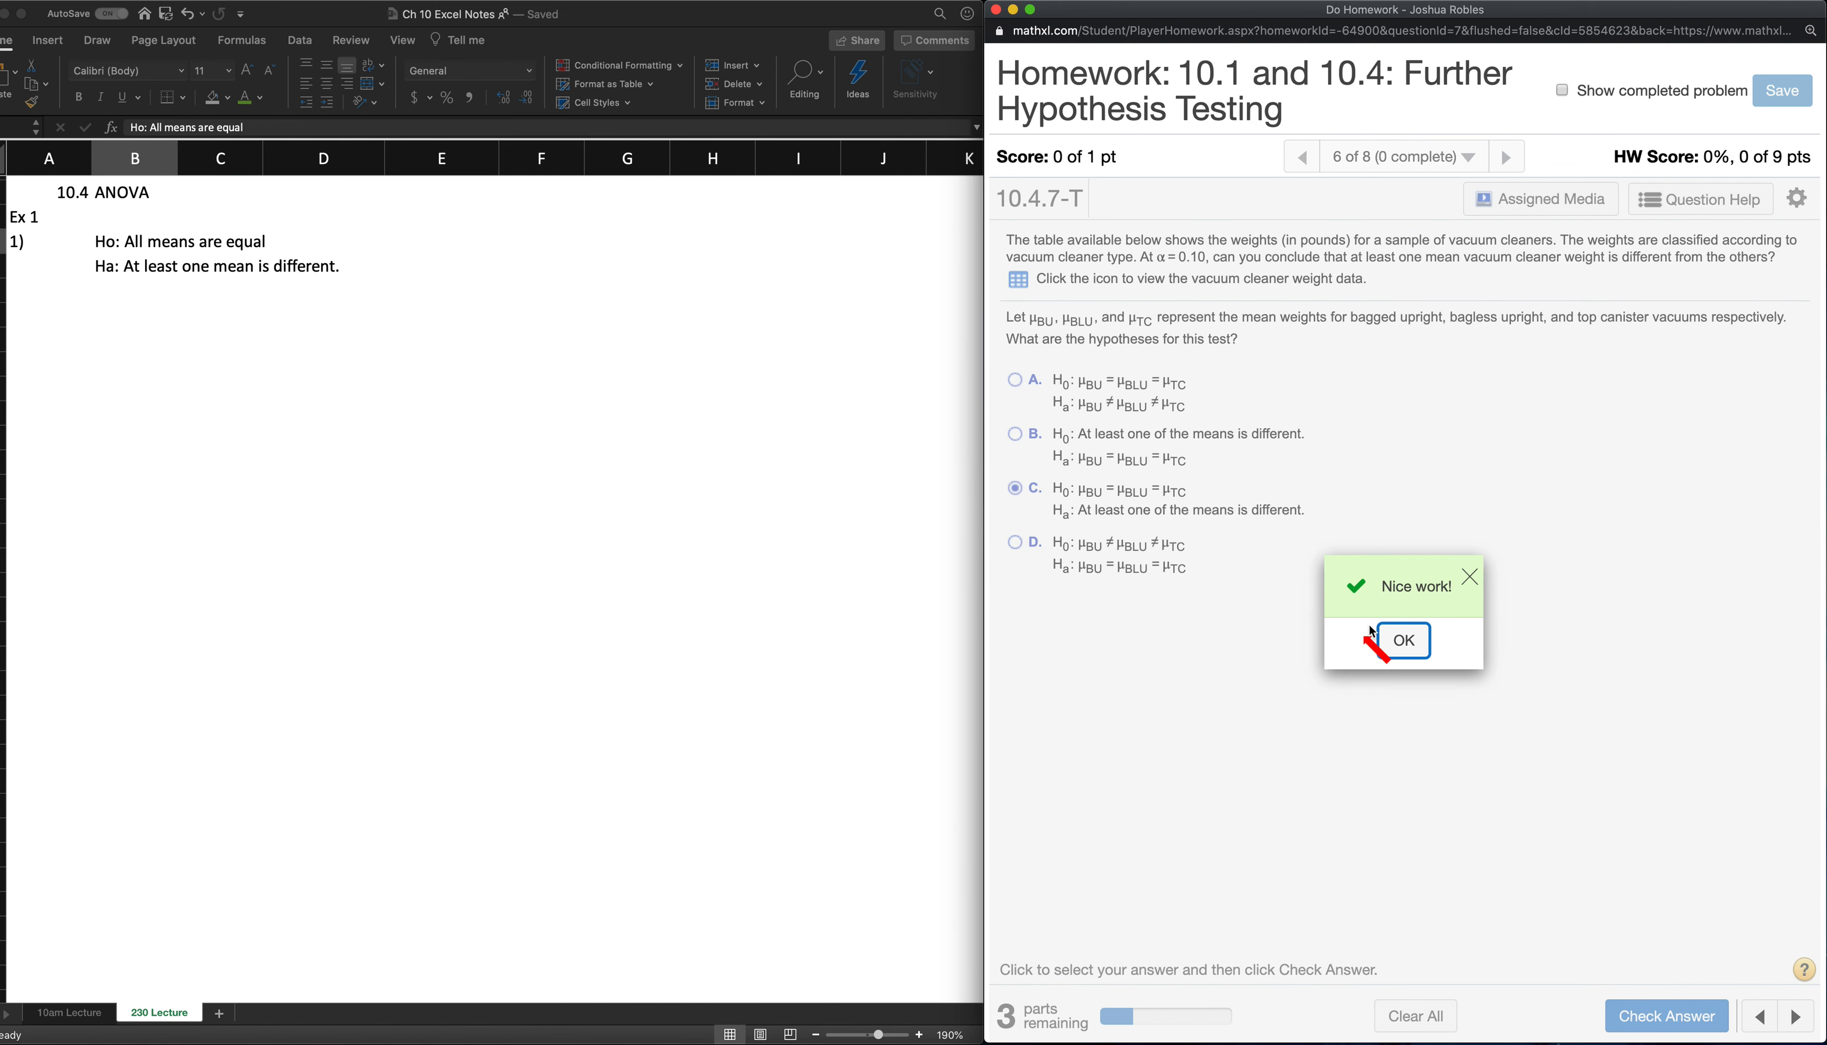
pyautogui.click(1394, 642)
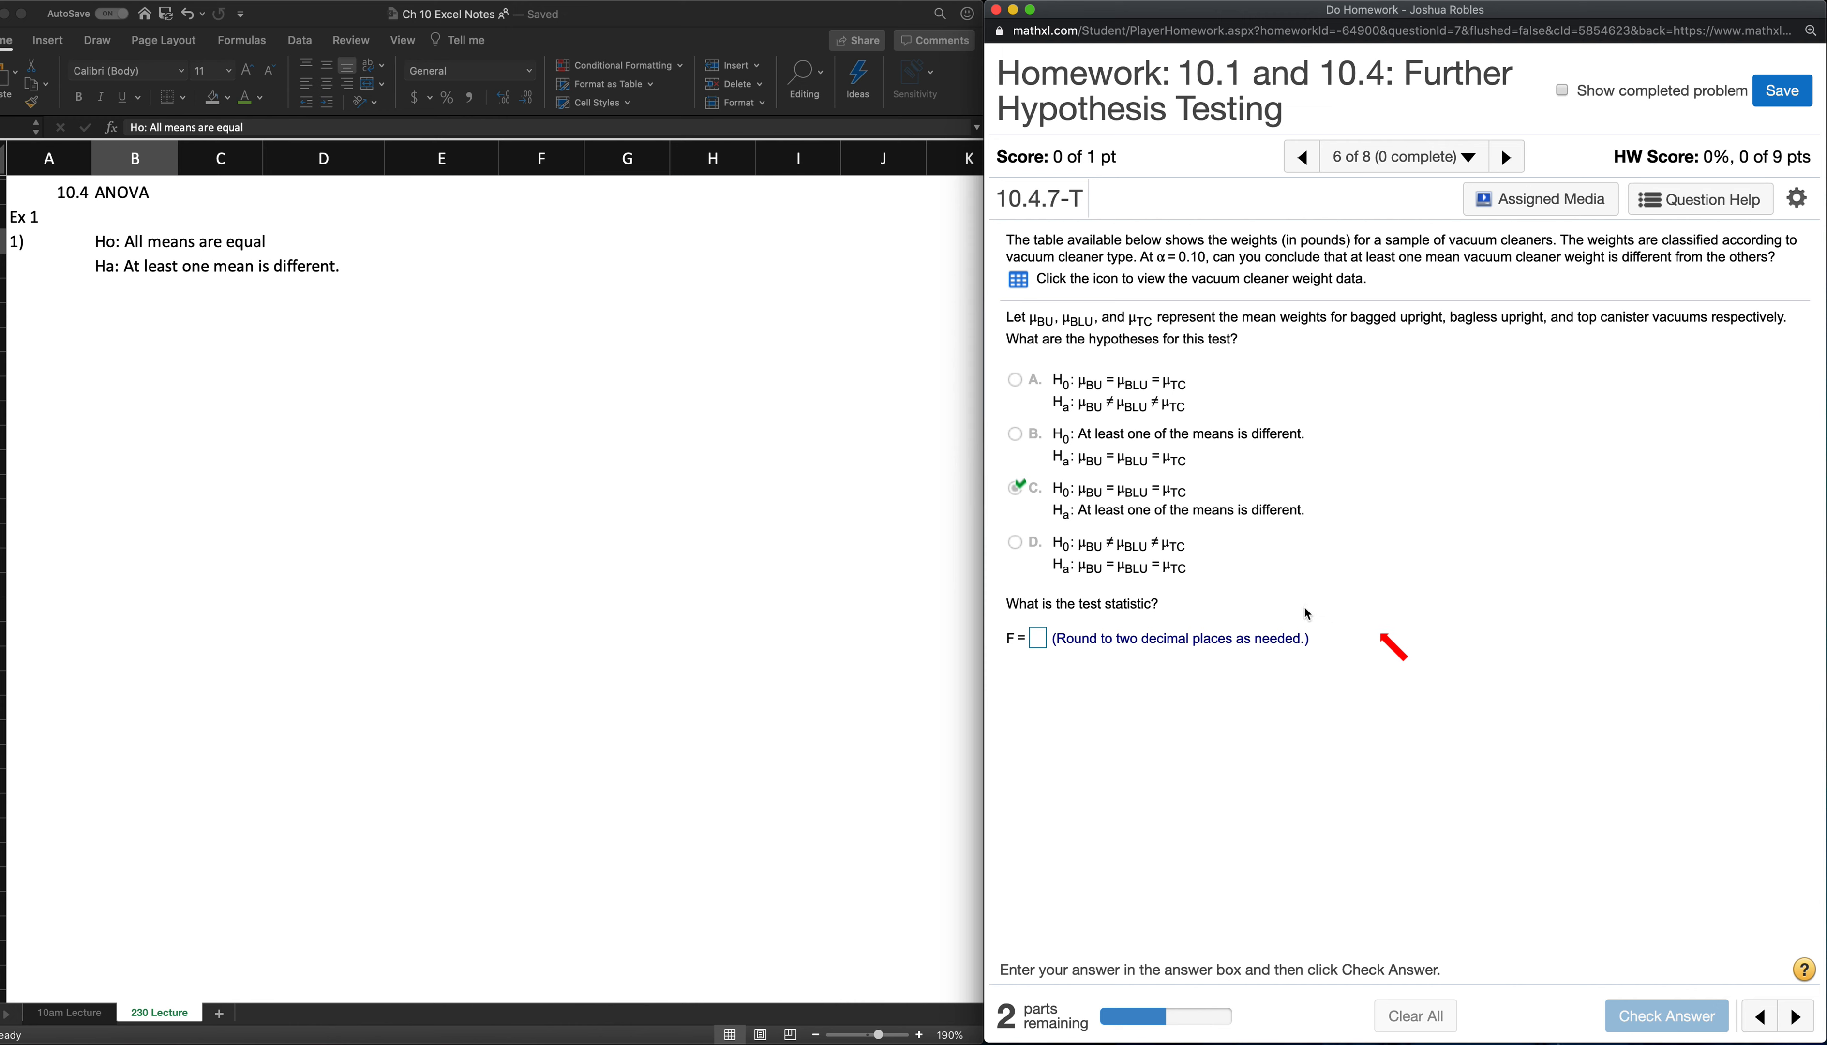
# Copy the vacuum cleaner weight data as tab-delimited text from the question's data table, and close the data windows
pyautogui.click(1038, 638)
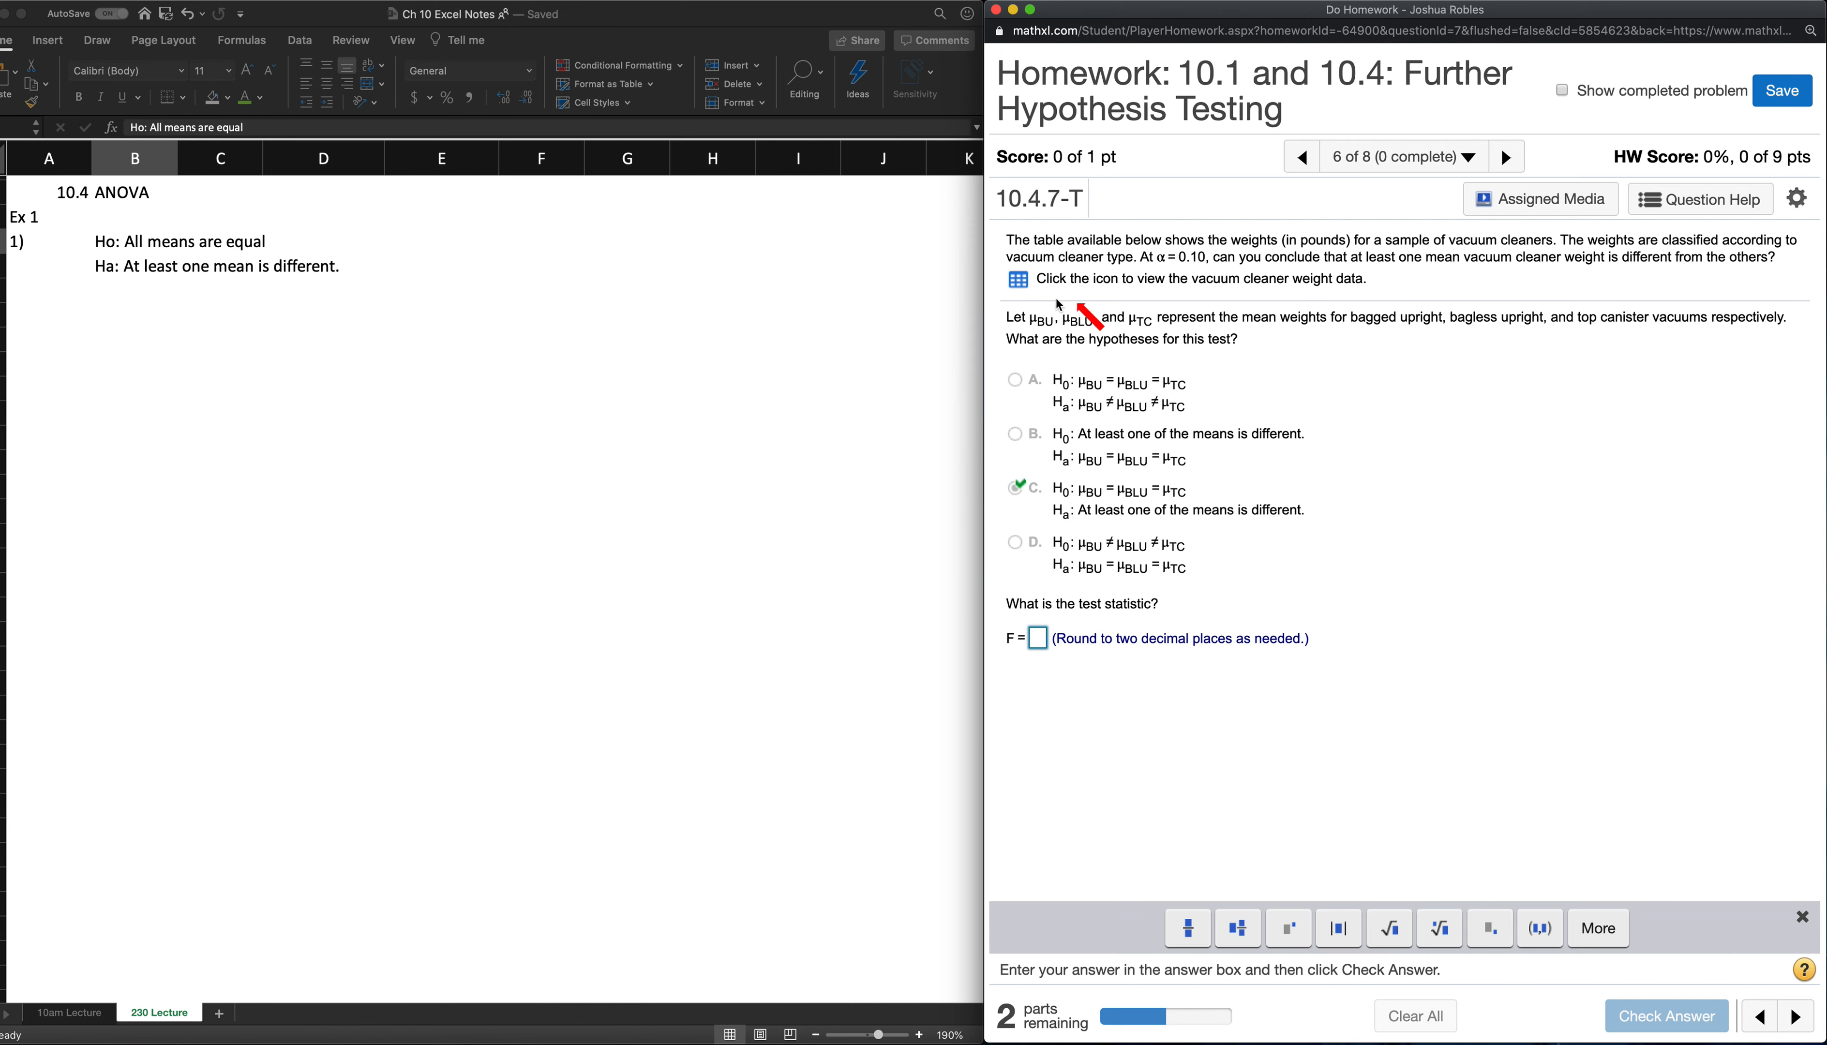
pyautogui.click(1019, 280)
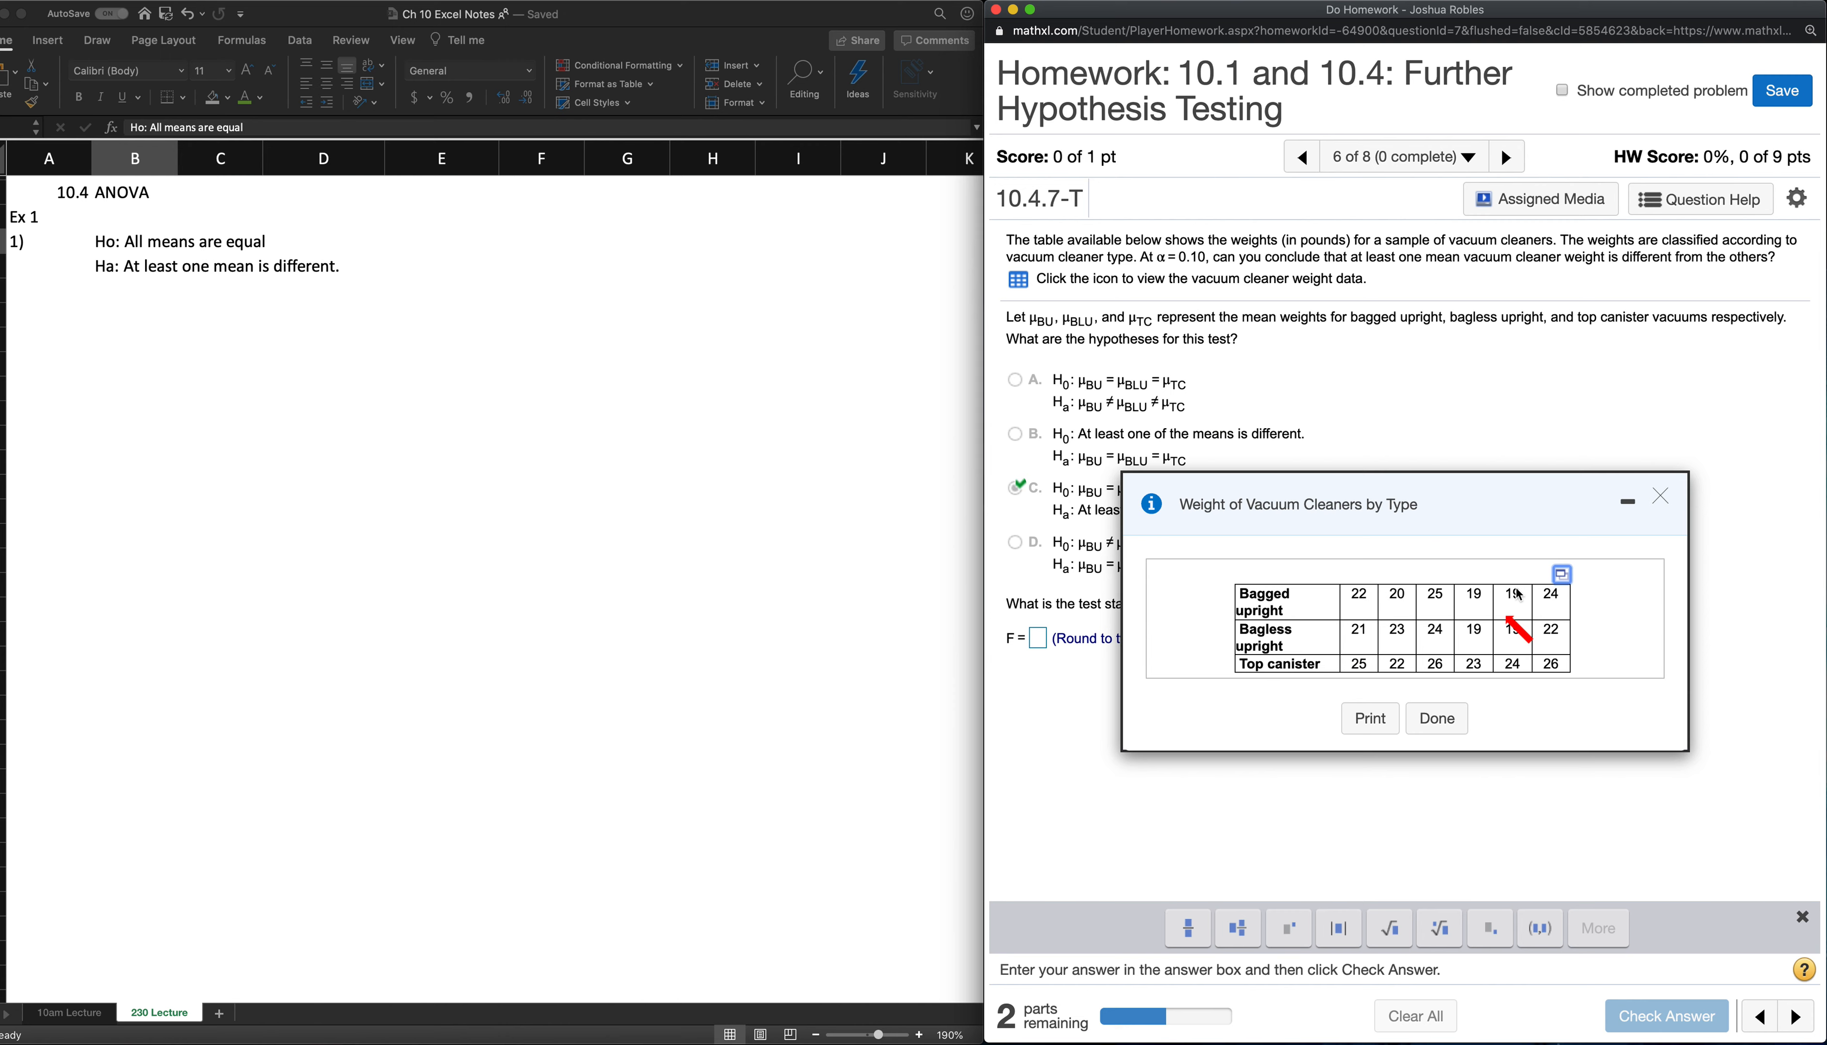
pyautogui.click(1563, 575)
pyautogui.click(1604, 632)
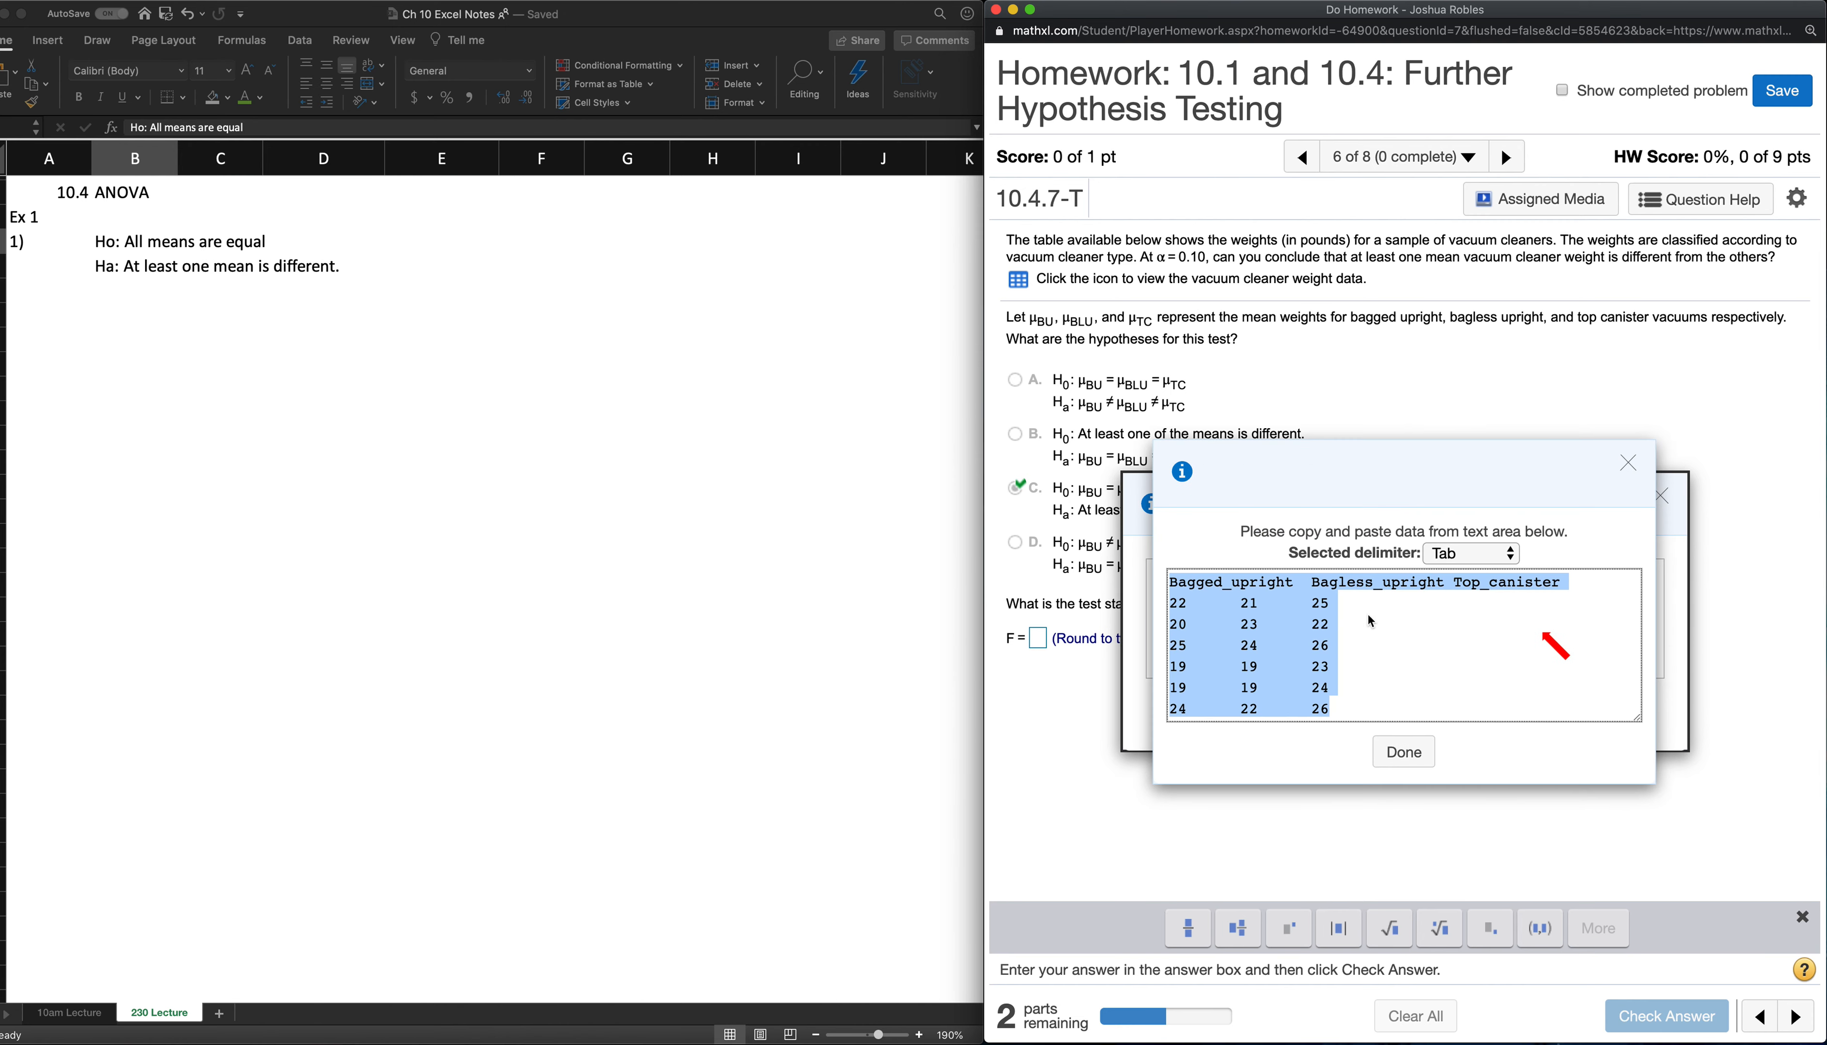
pyautogui.rightClick(1262, 616)
pyautogui.click(1275, 634)
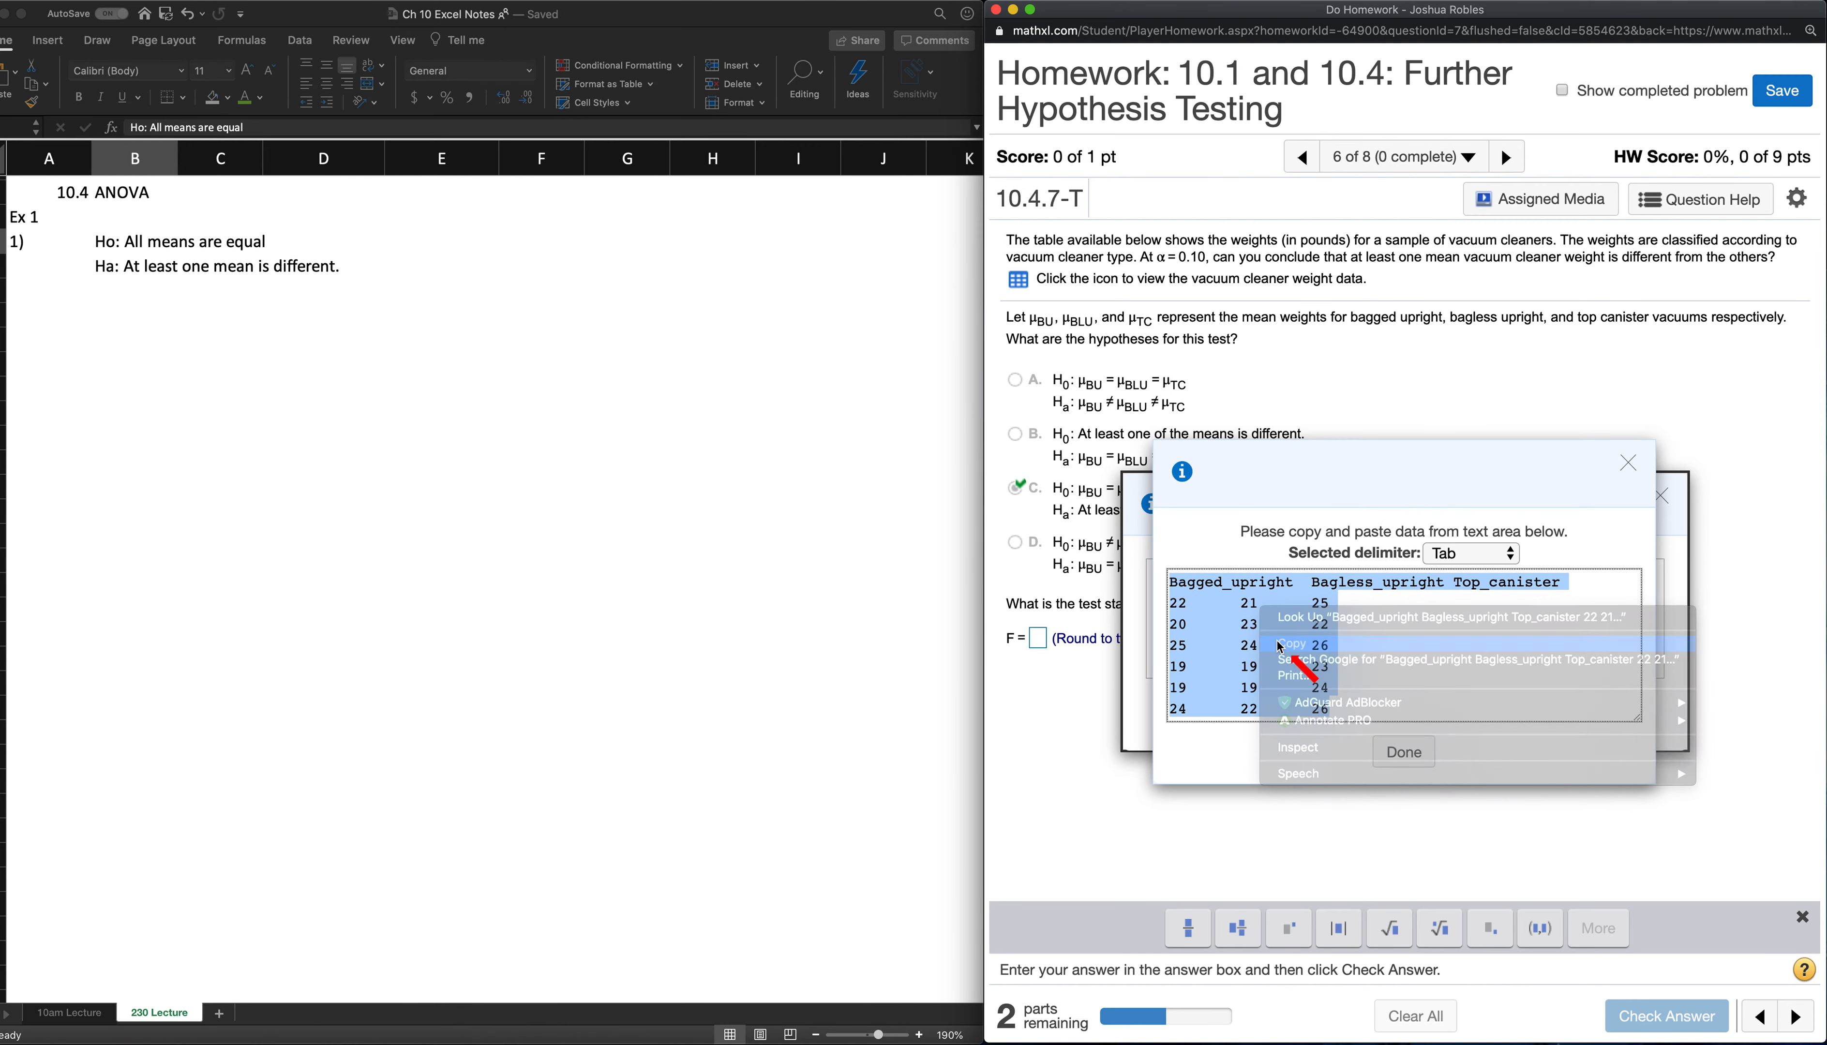
pyautogui.click(1406, 754)
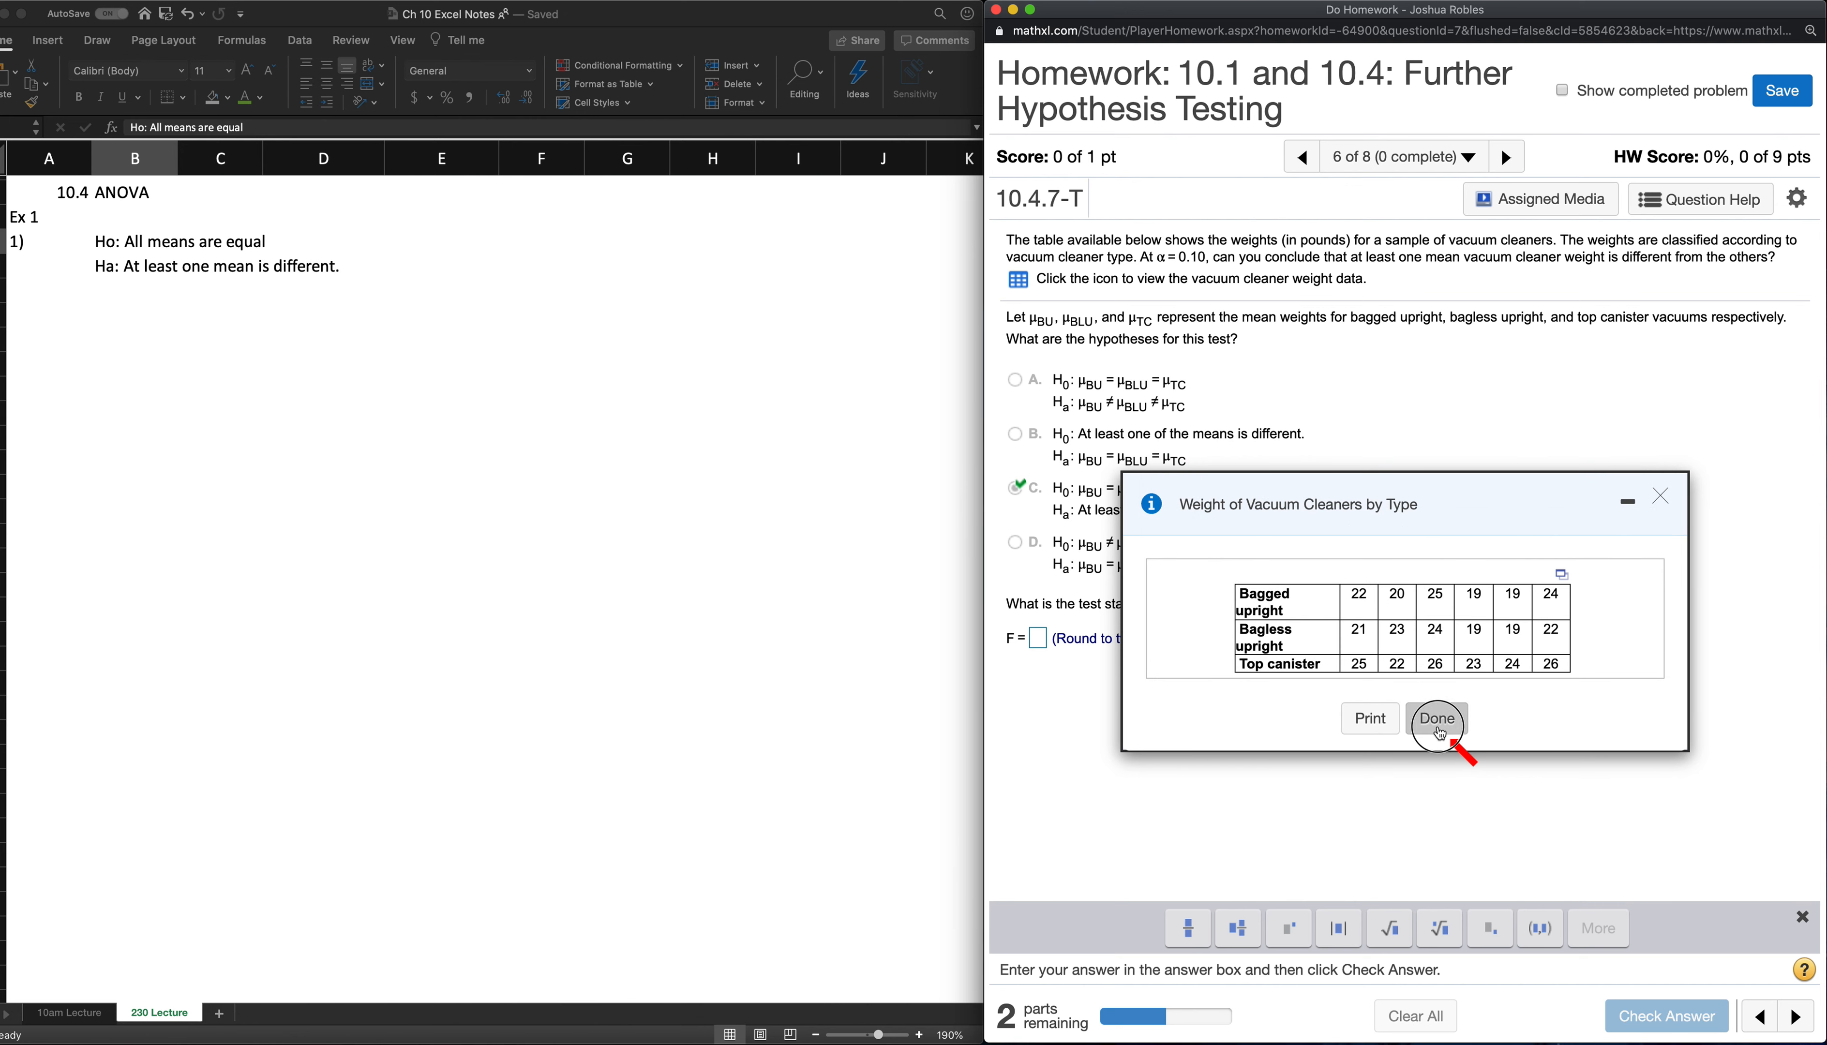
pyautogui.click(1443, 716)
# Paste the copied vacuum weights into the 230 Lecture sheet in Excel, starting at cell B47 below the hypotheses
pyautogui.click(109, 313)
pyautogui.press('super+v')
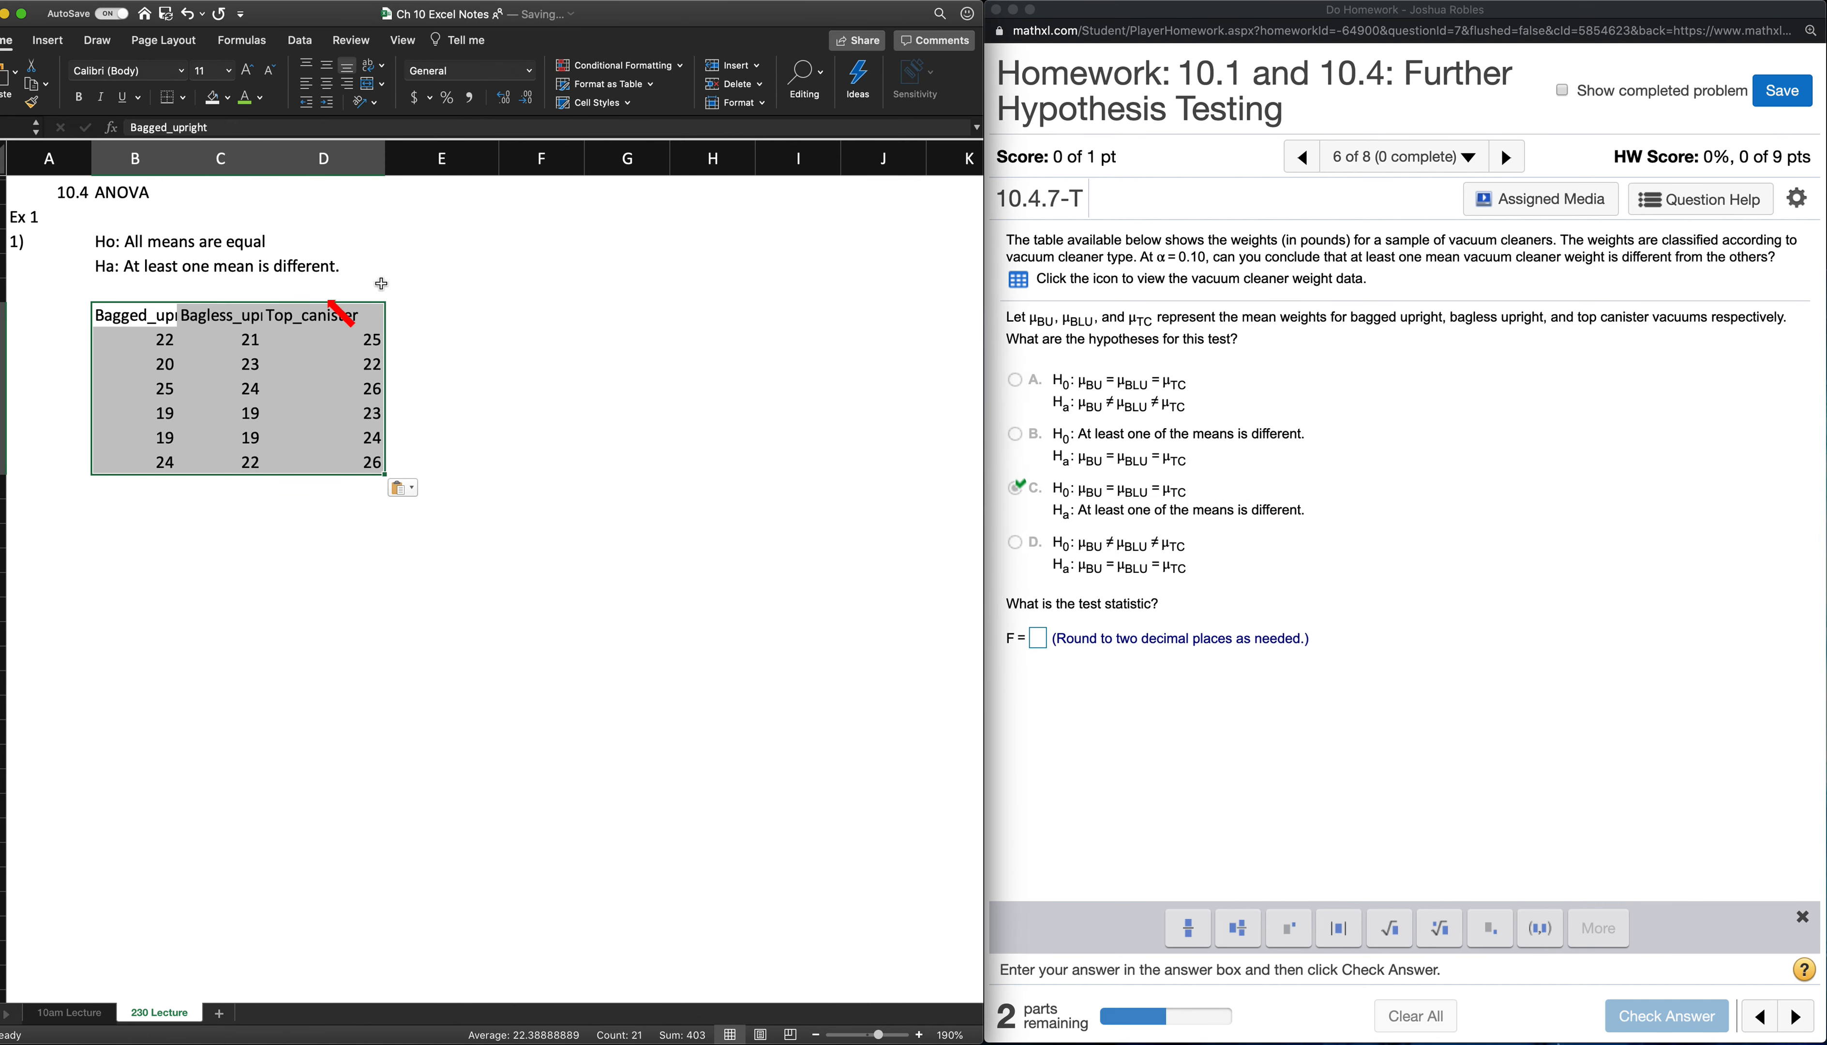
pyautogui.click(443, 335)
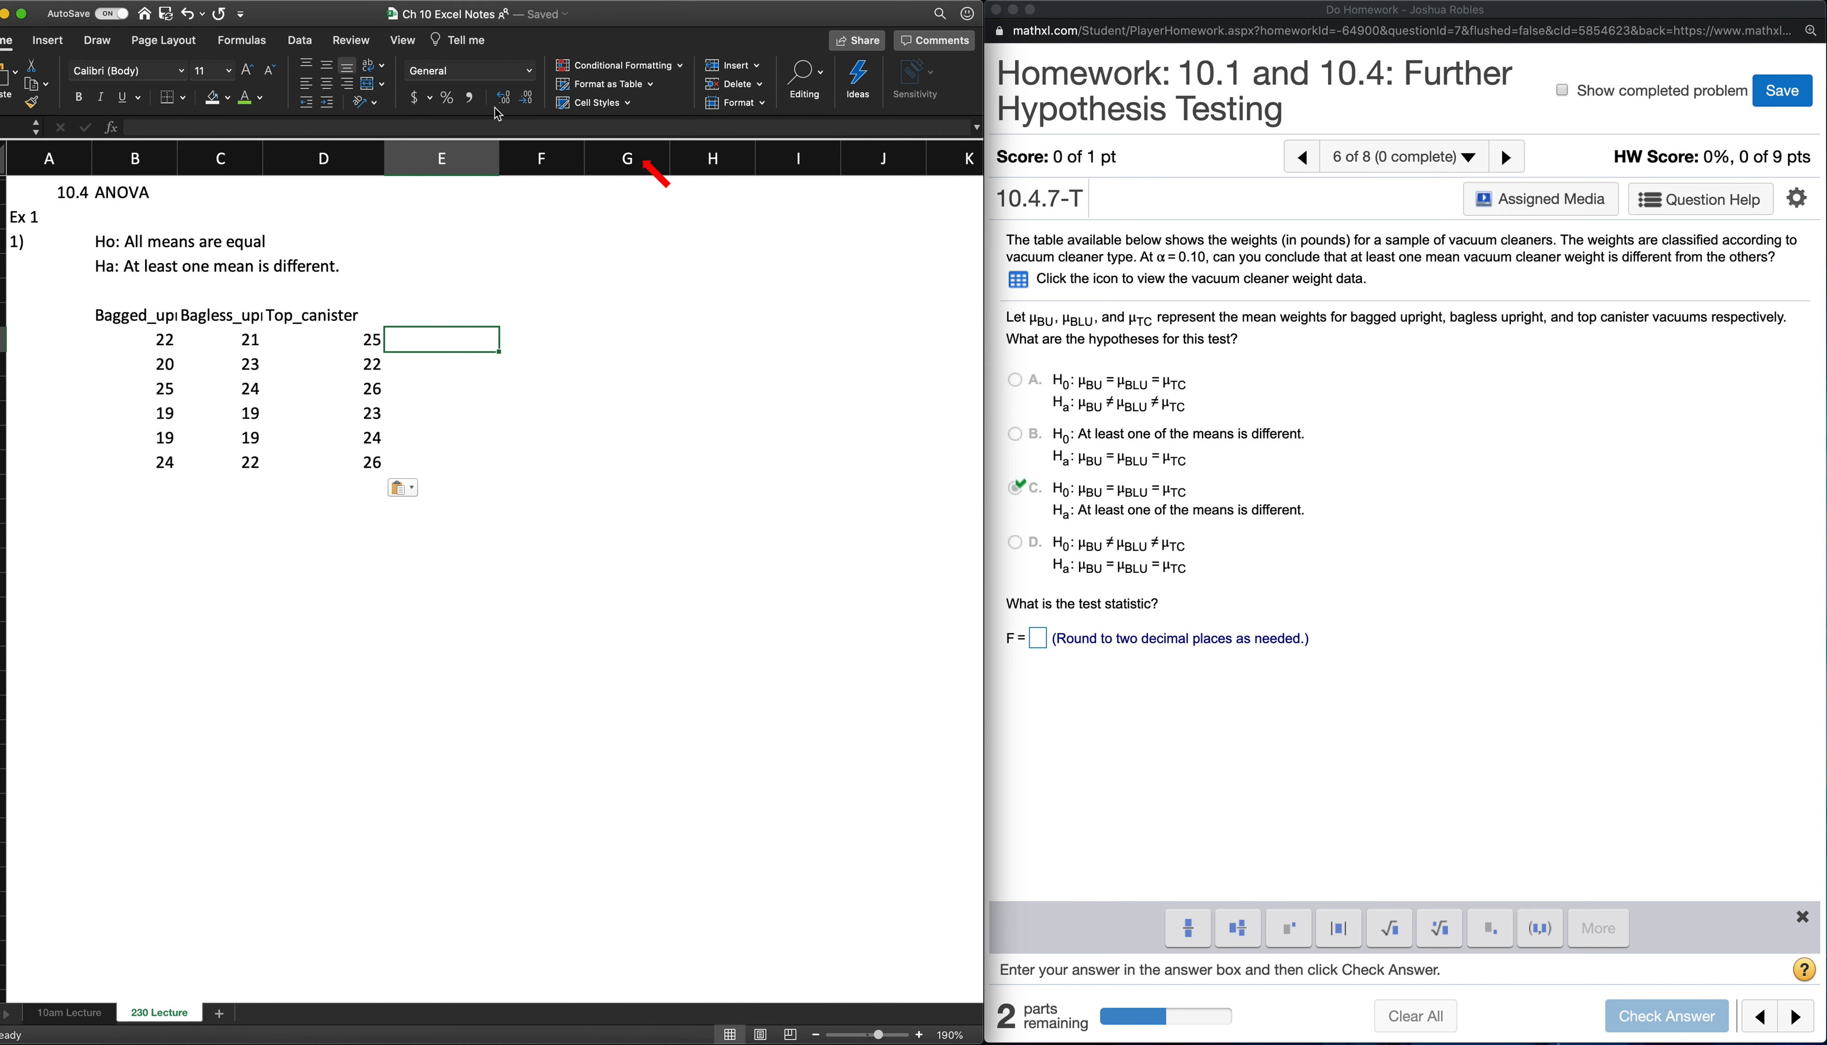
# Start an Anova: Single Factor analysis with the weight values in B48:D53 as the input range
pyautogui.click(302, 43)
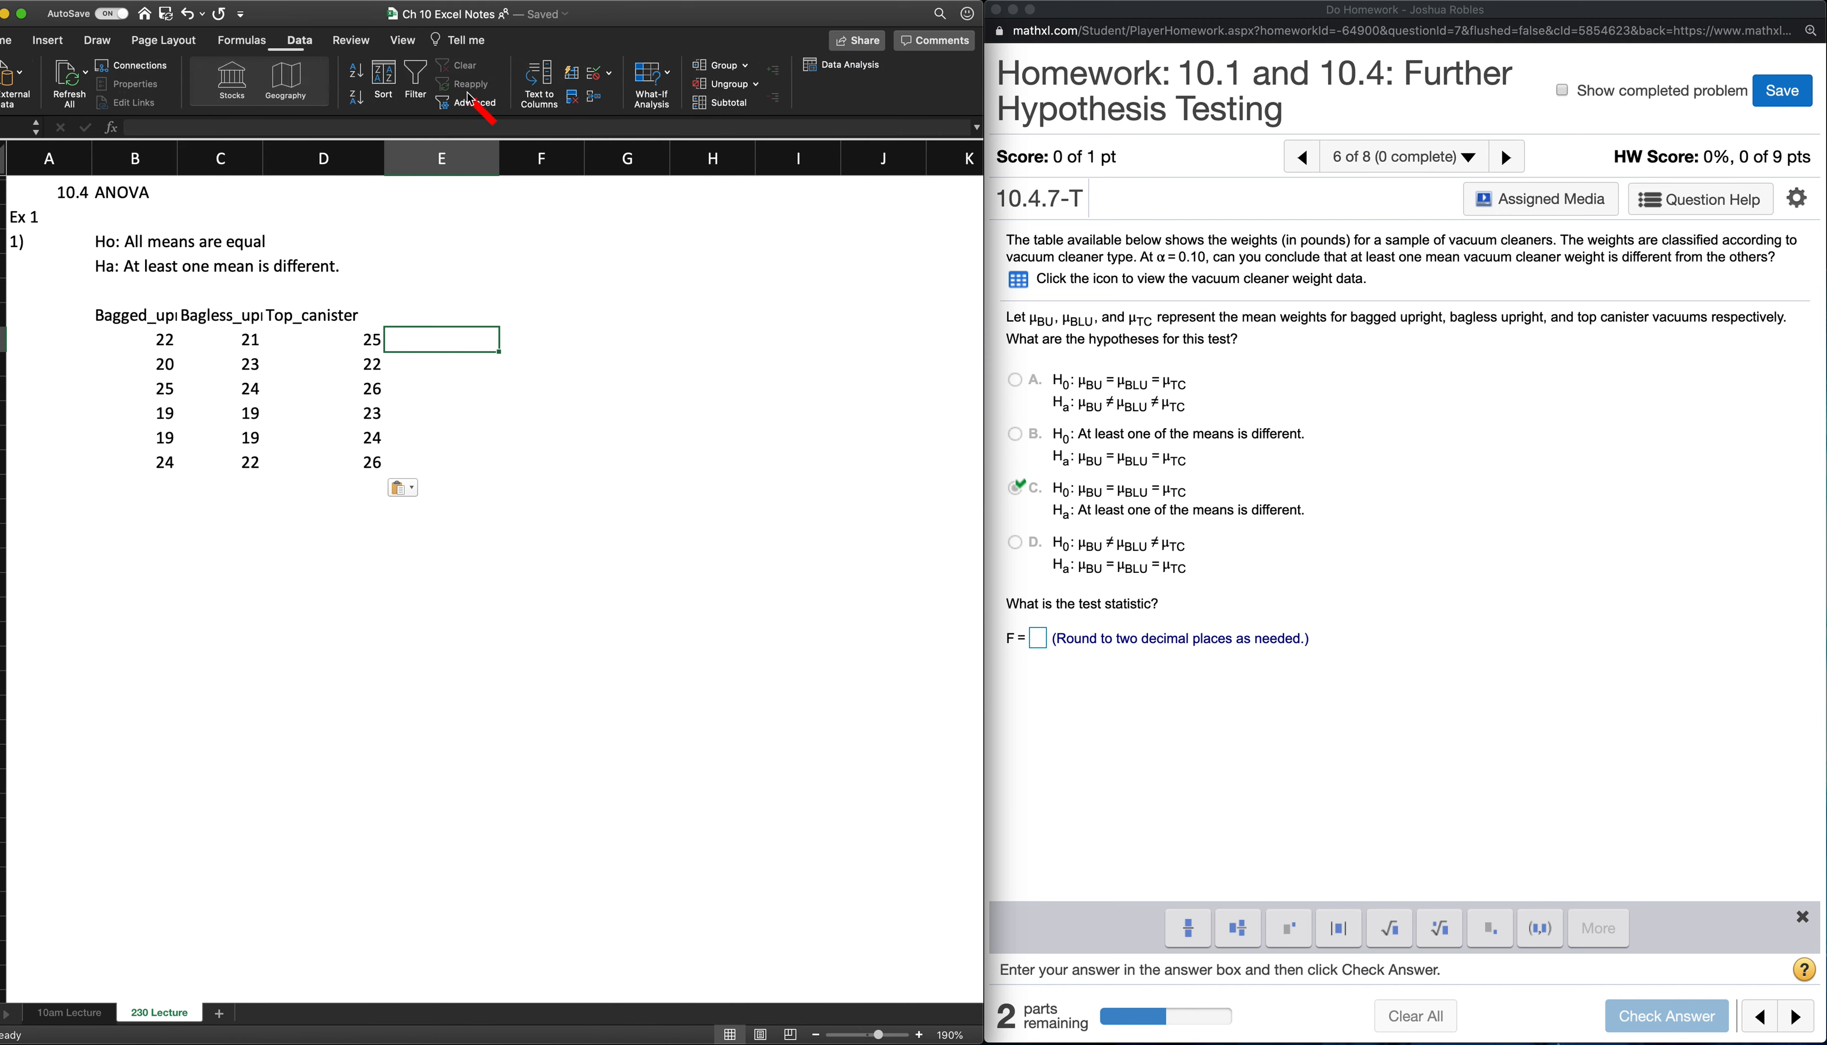
pyautogui.click(848, 70)
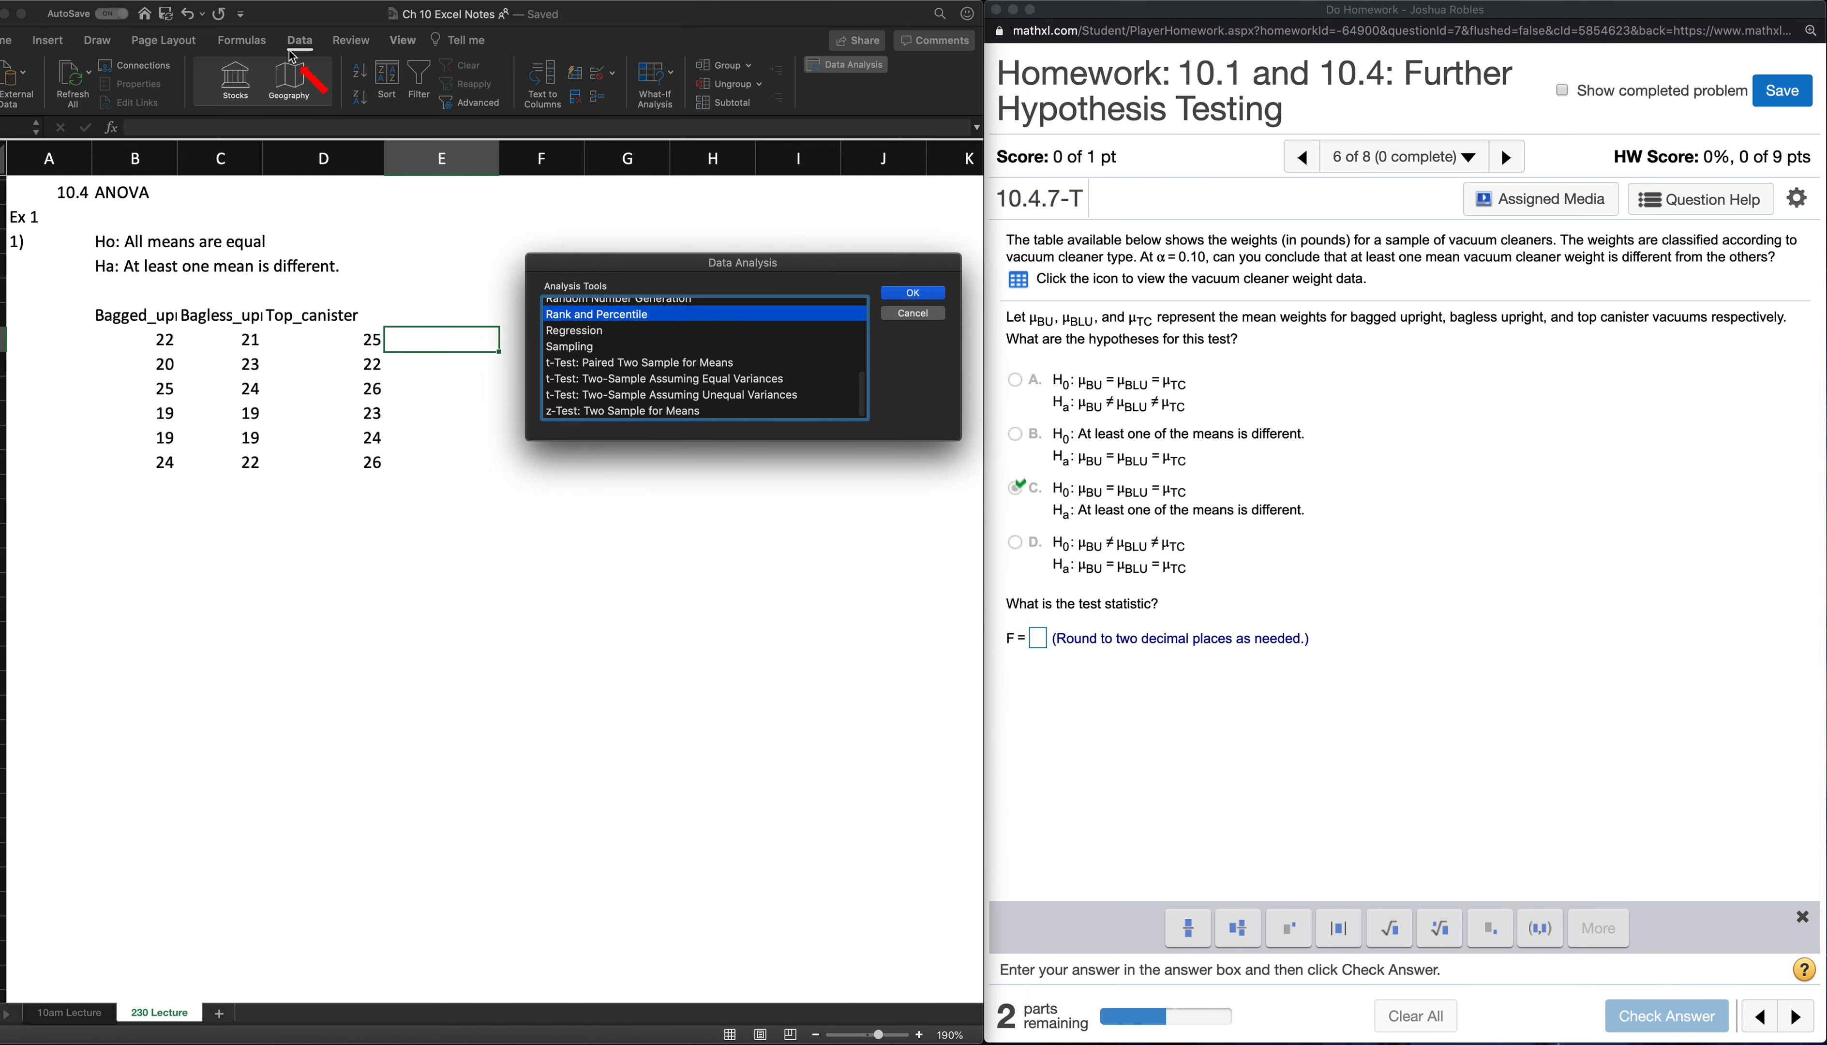
pyautogui.scroll(5, 692, 384)
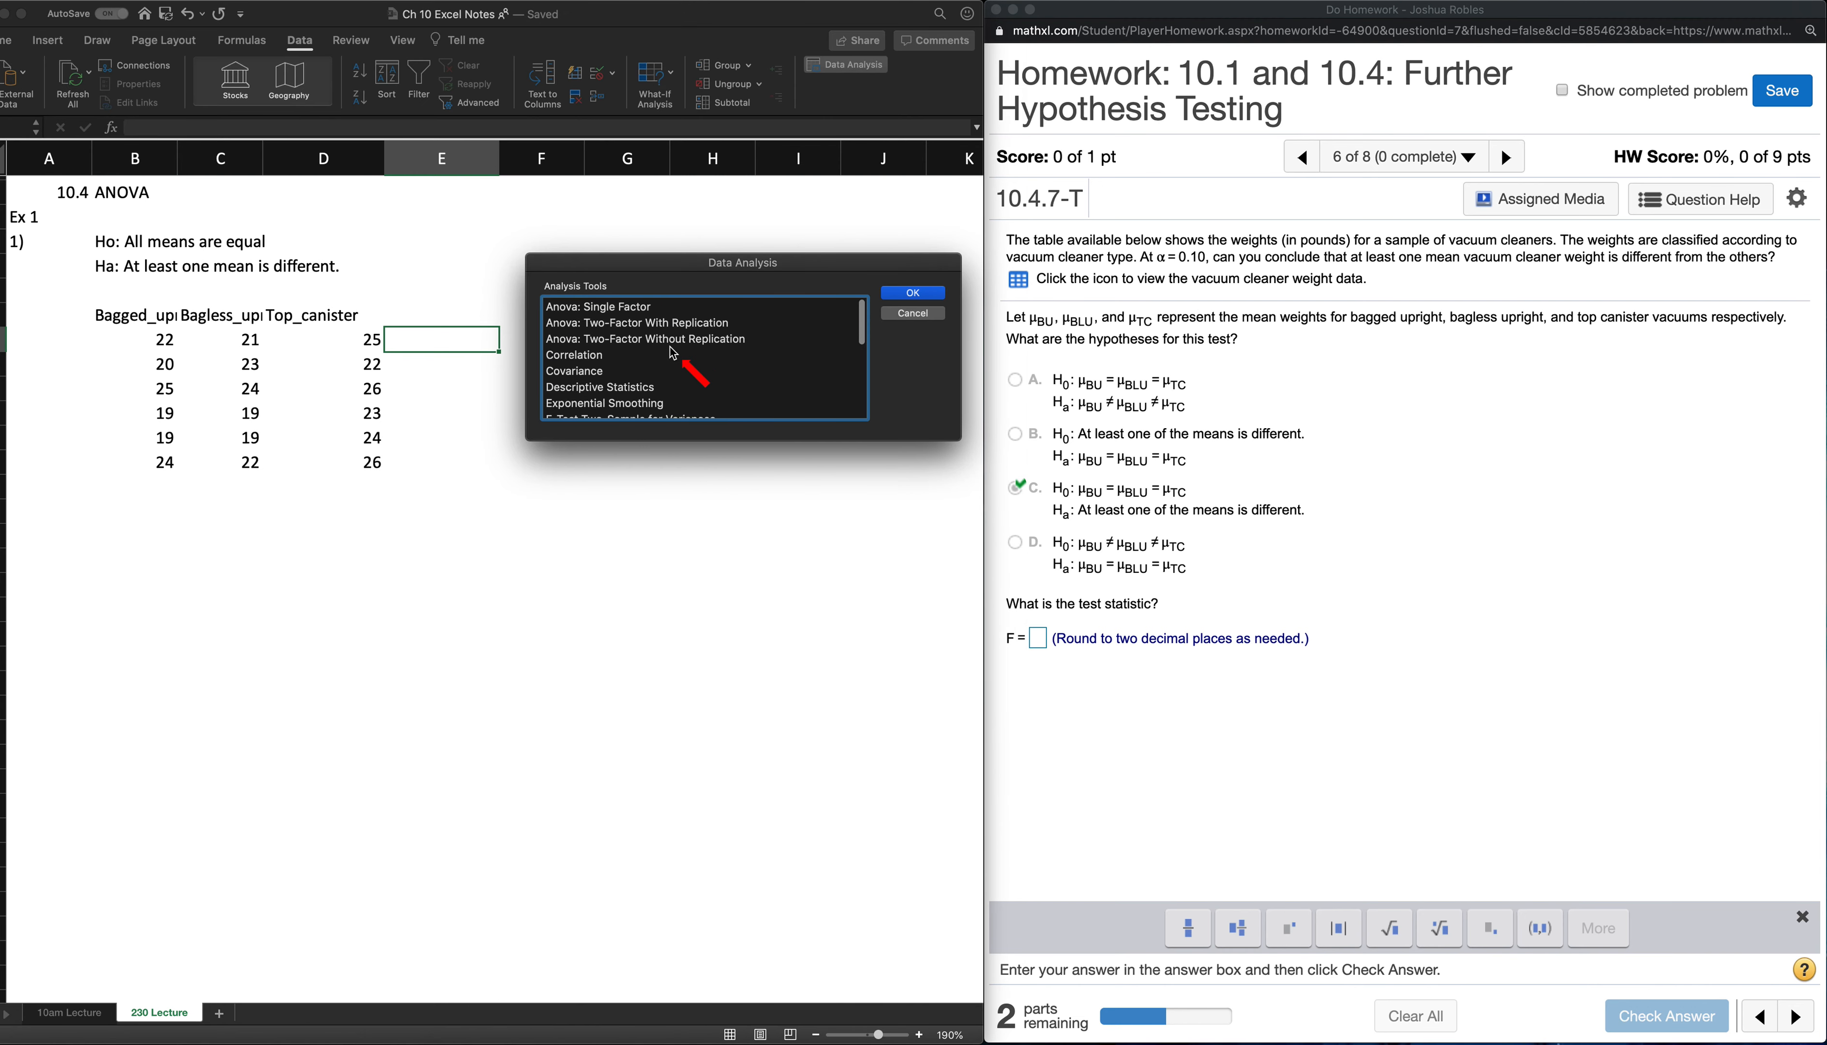
pyautogui.click(613, 309)
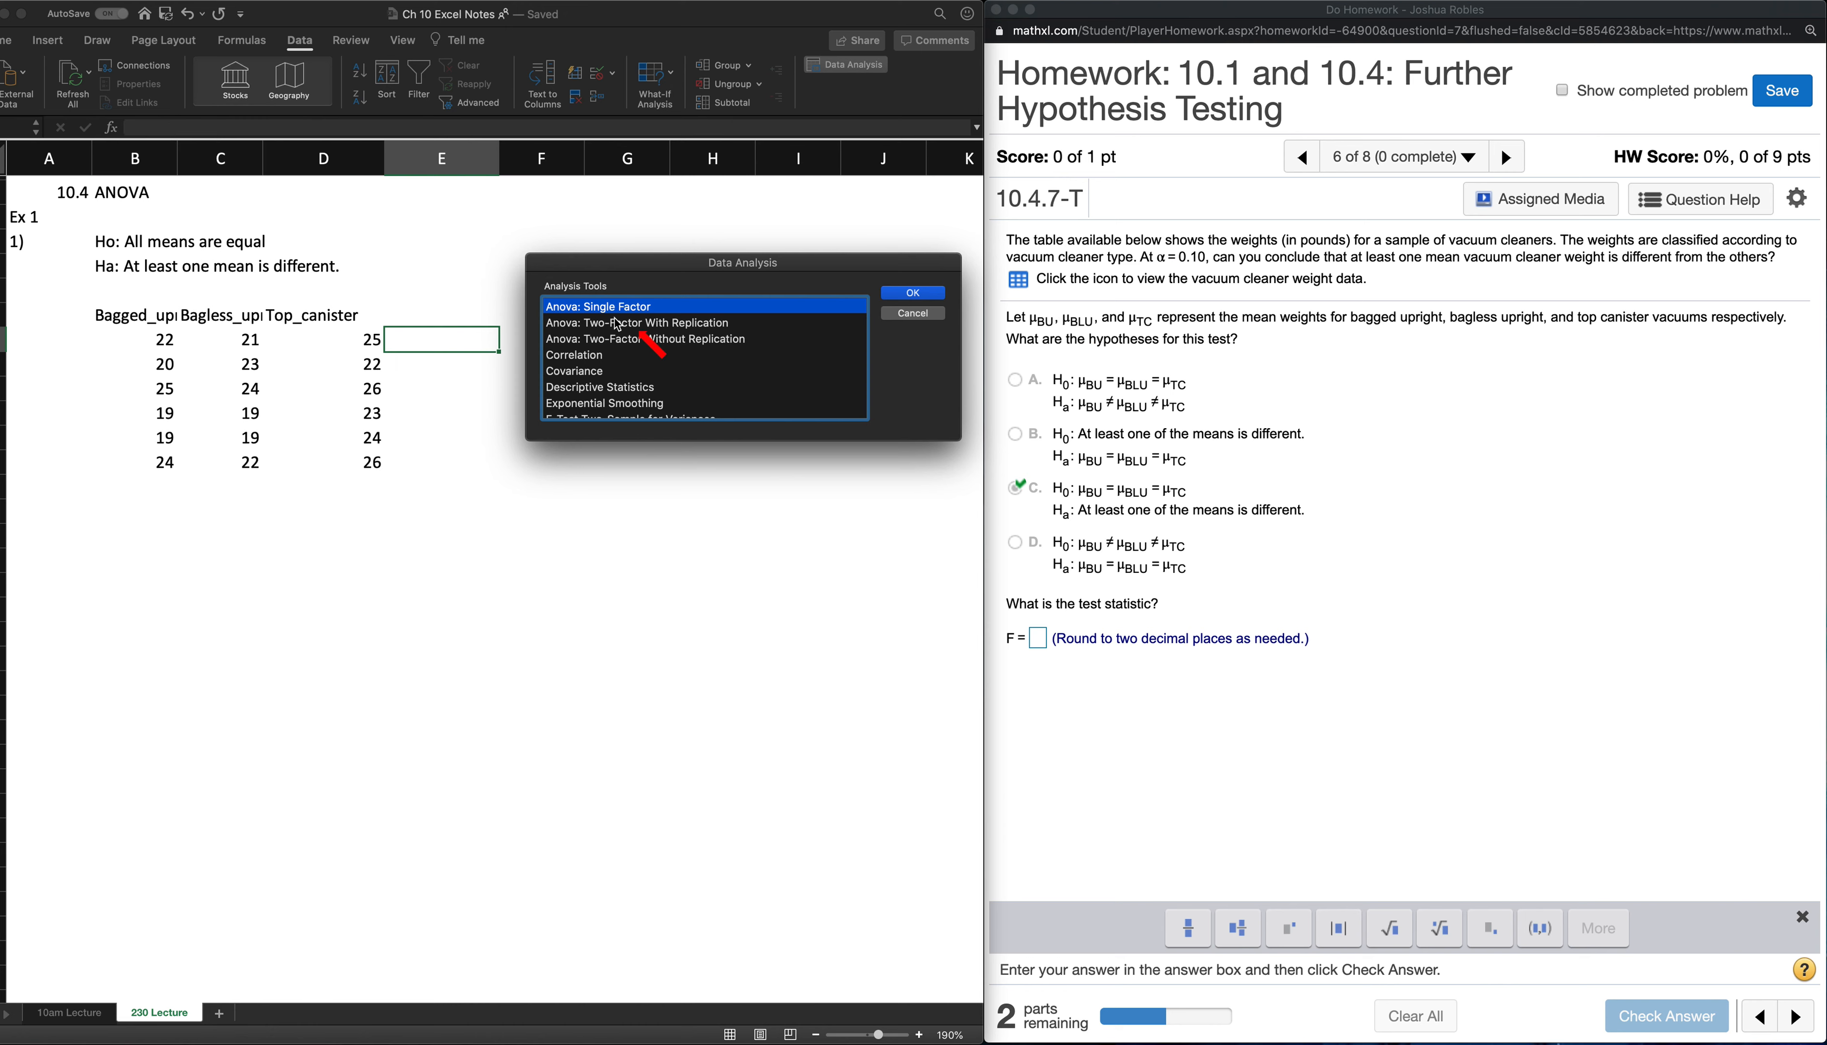
pyautogui.click(910, 293)
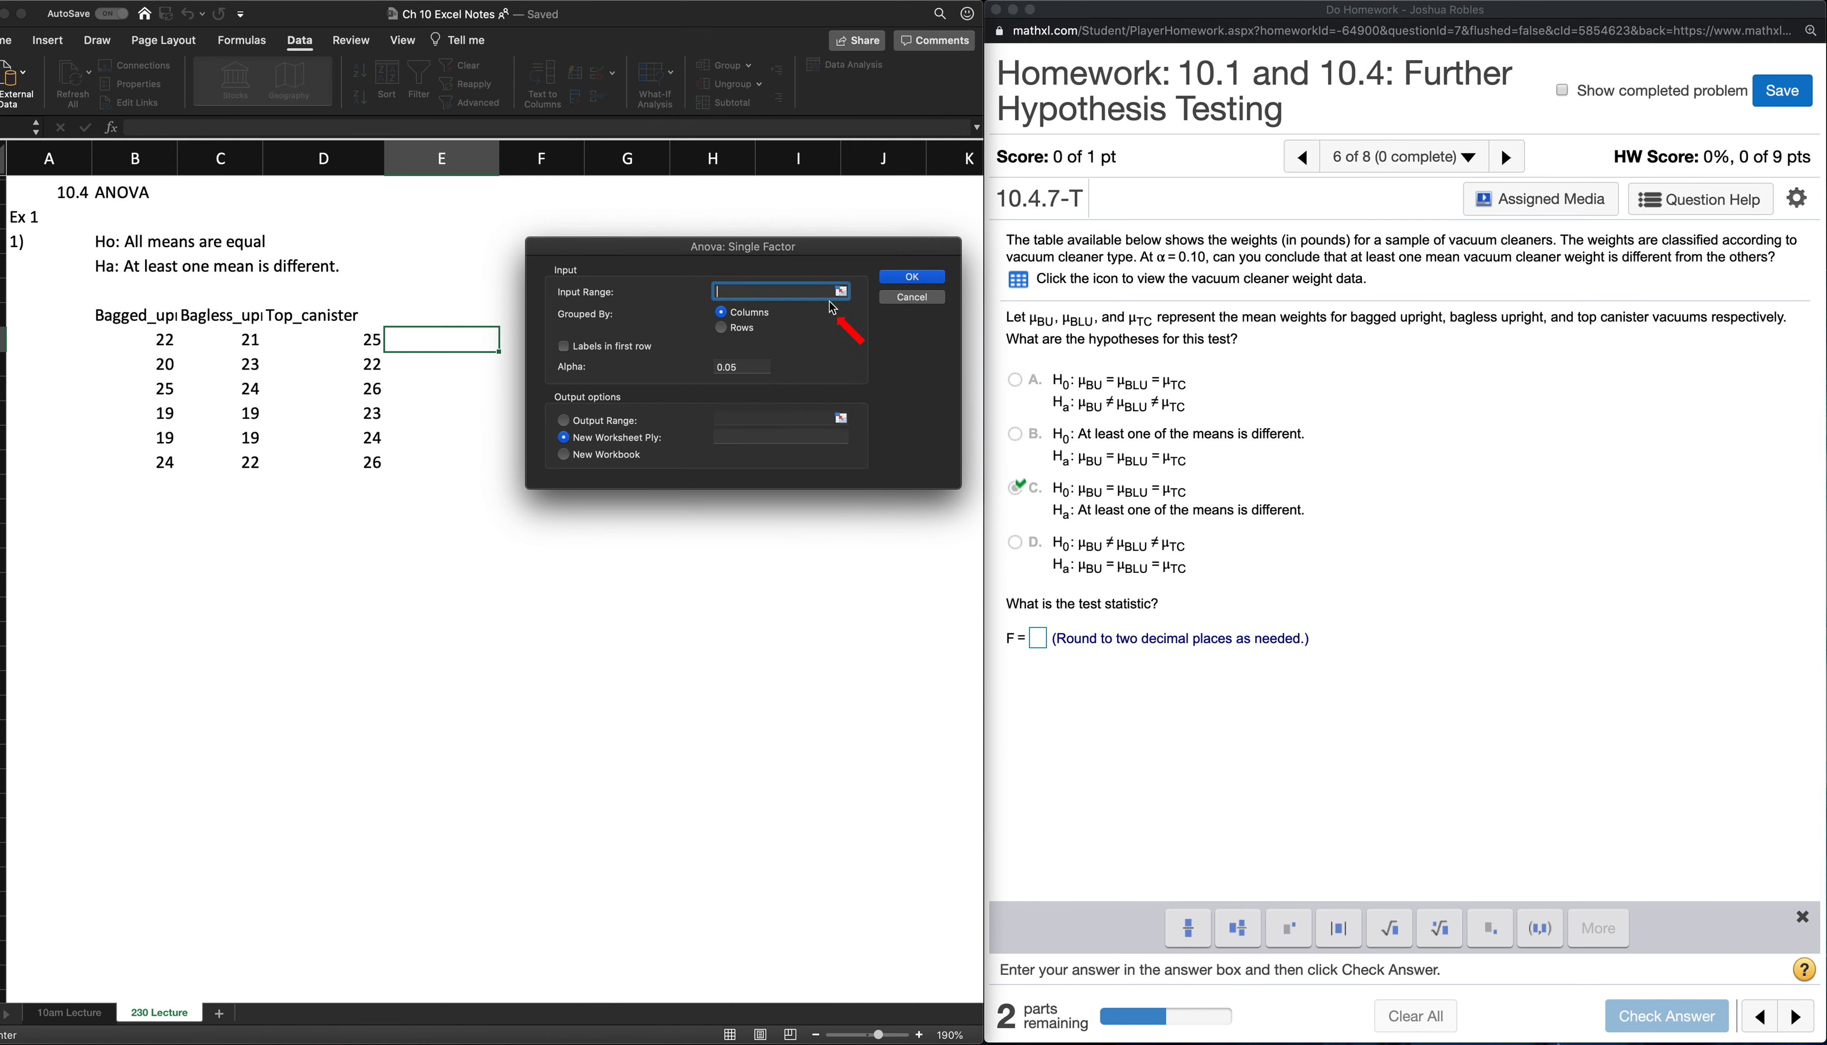
pyautogui.click(841, 293)
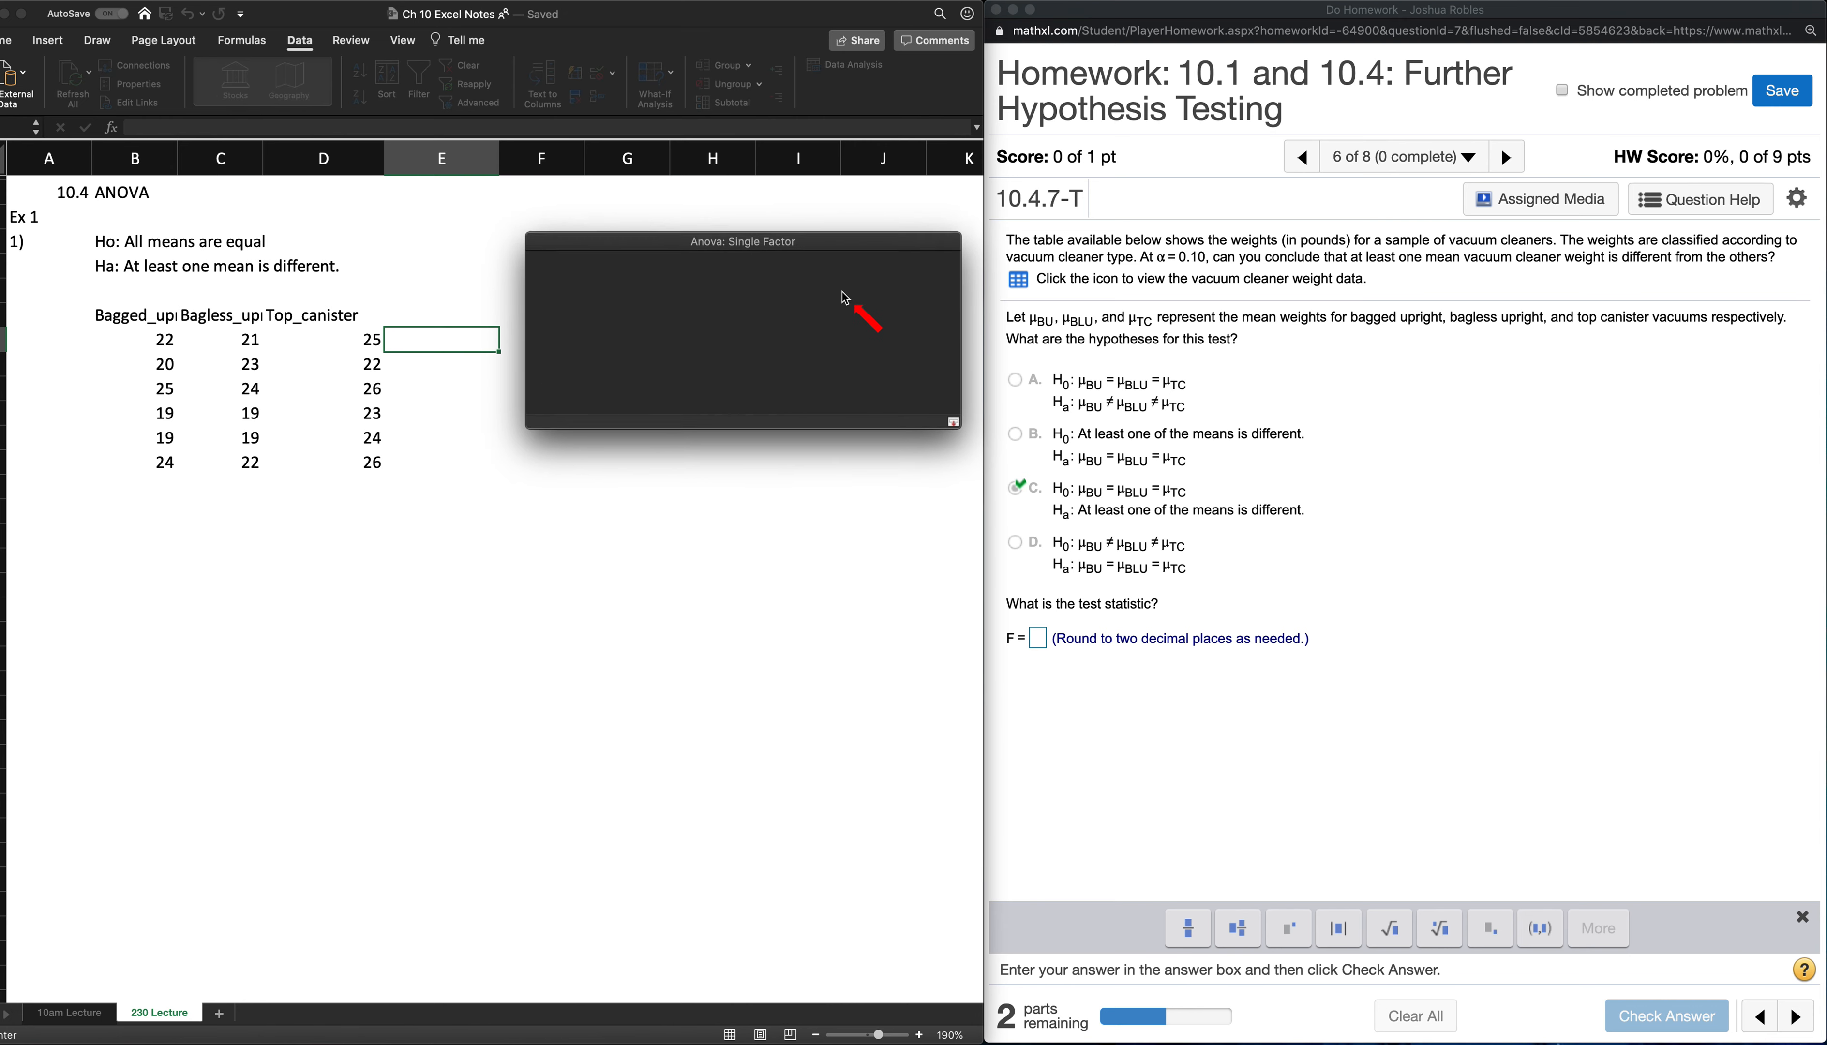
pyautogui.moveTo(159, 339); pyautogui.dragTo(339, 457)
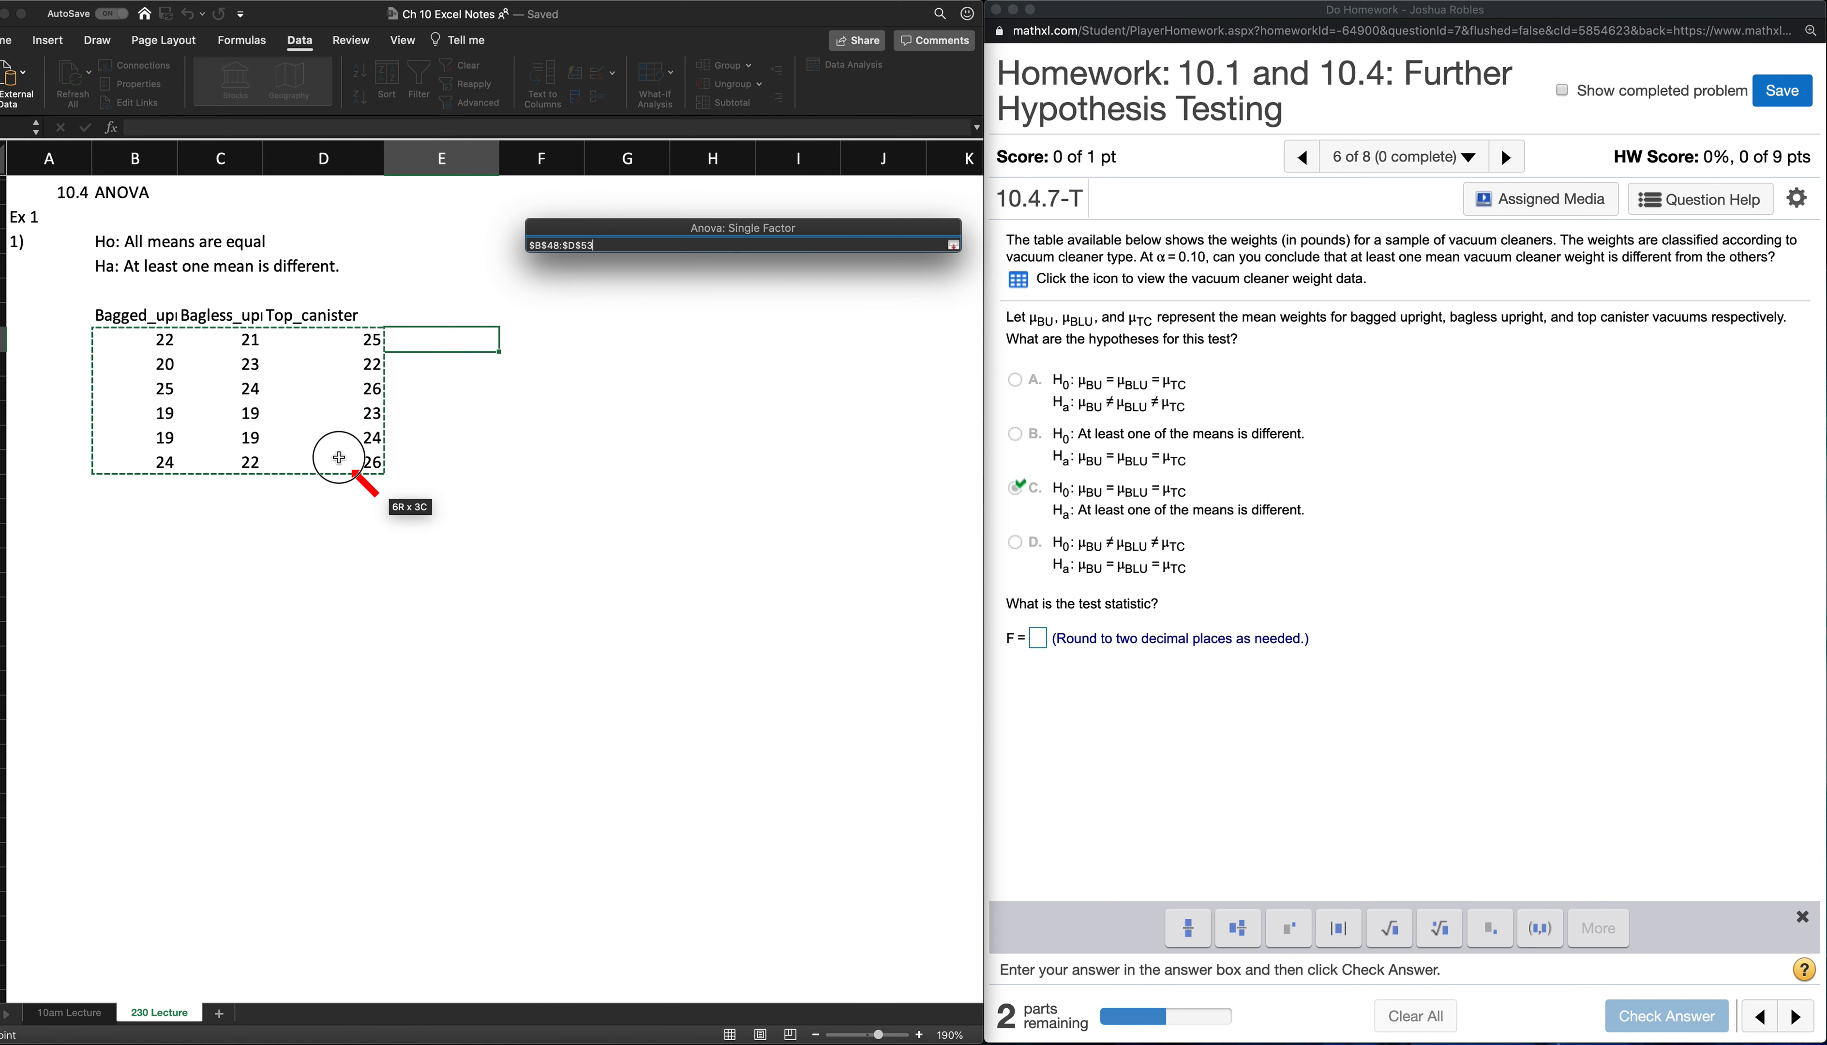
pyautogui.click(954, 248)
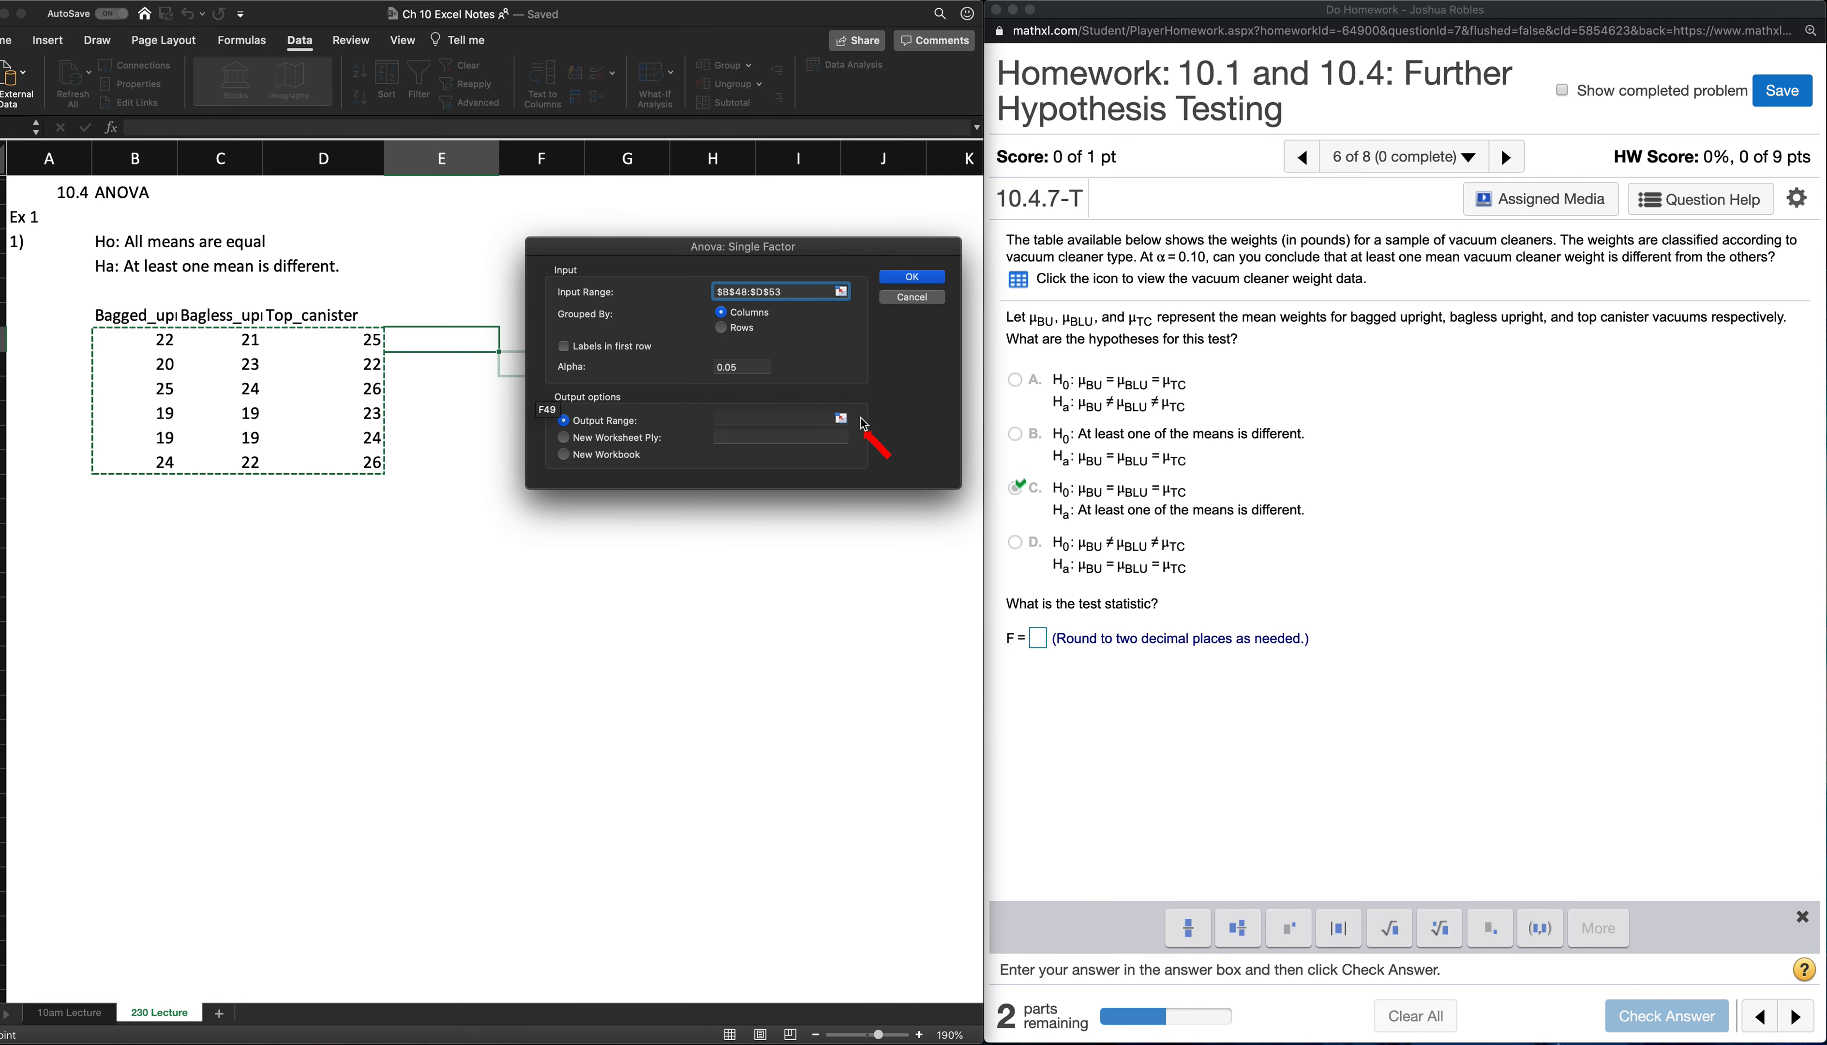
# Set the ANOVA output range to cell B56 on the current sheet
pyautogui.click(841, 420)
pyautogui.click(126, 529)
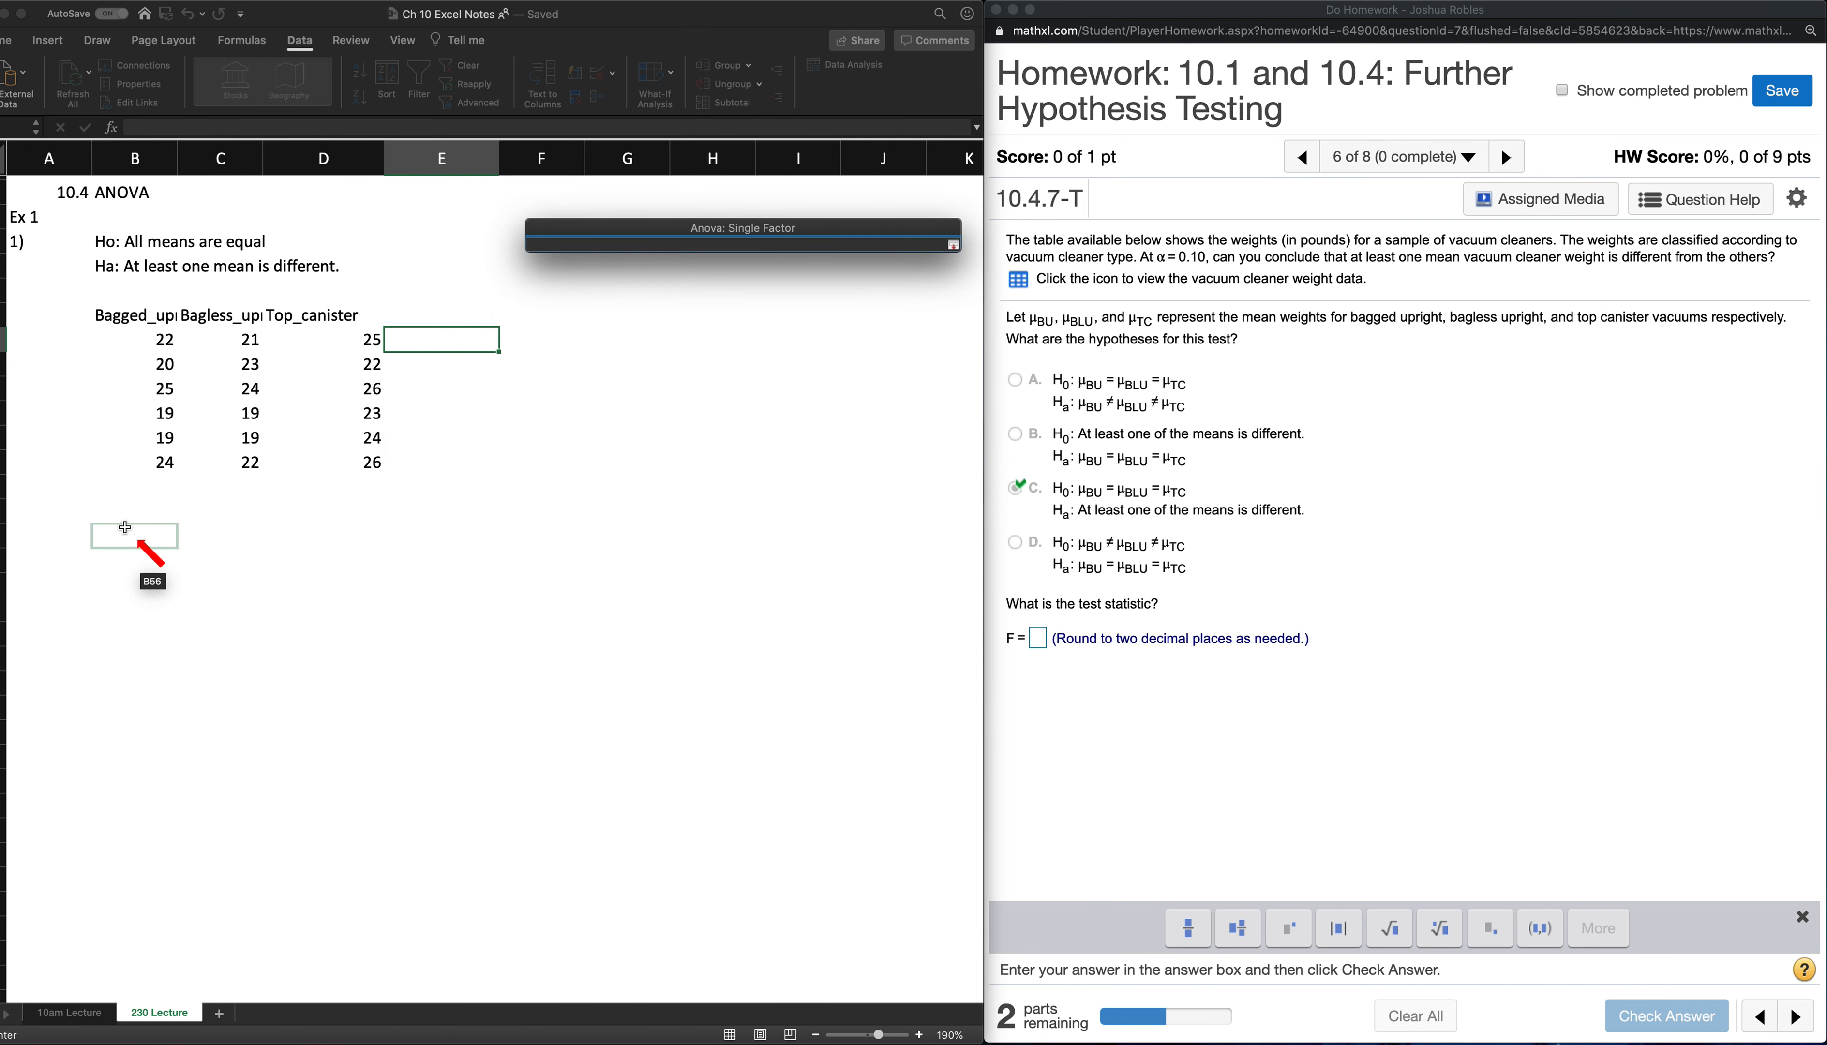
pyautogui.click(953, 245)
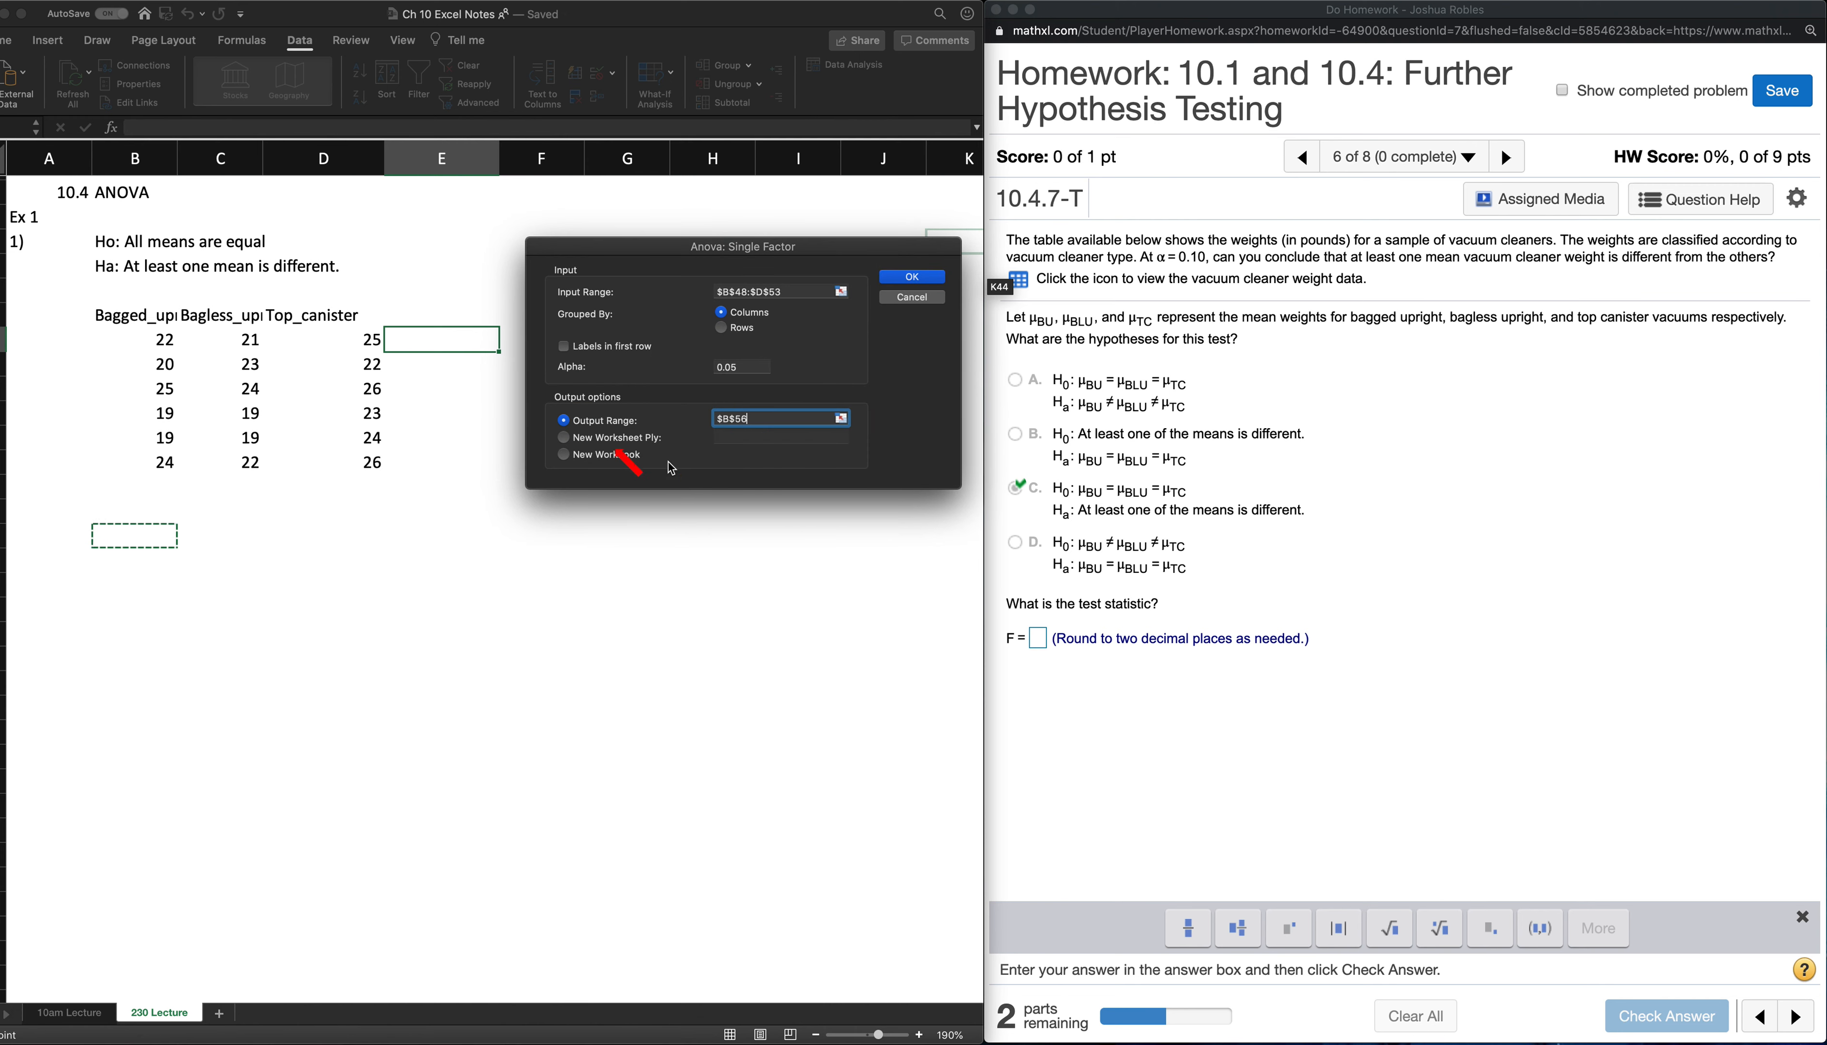
# Run the single-factor ANOVA and review the group variances in its summary table
pyautogui.click(911, 279)
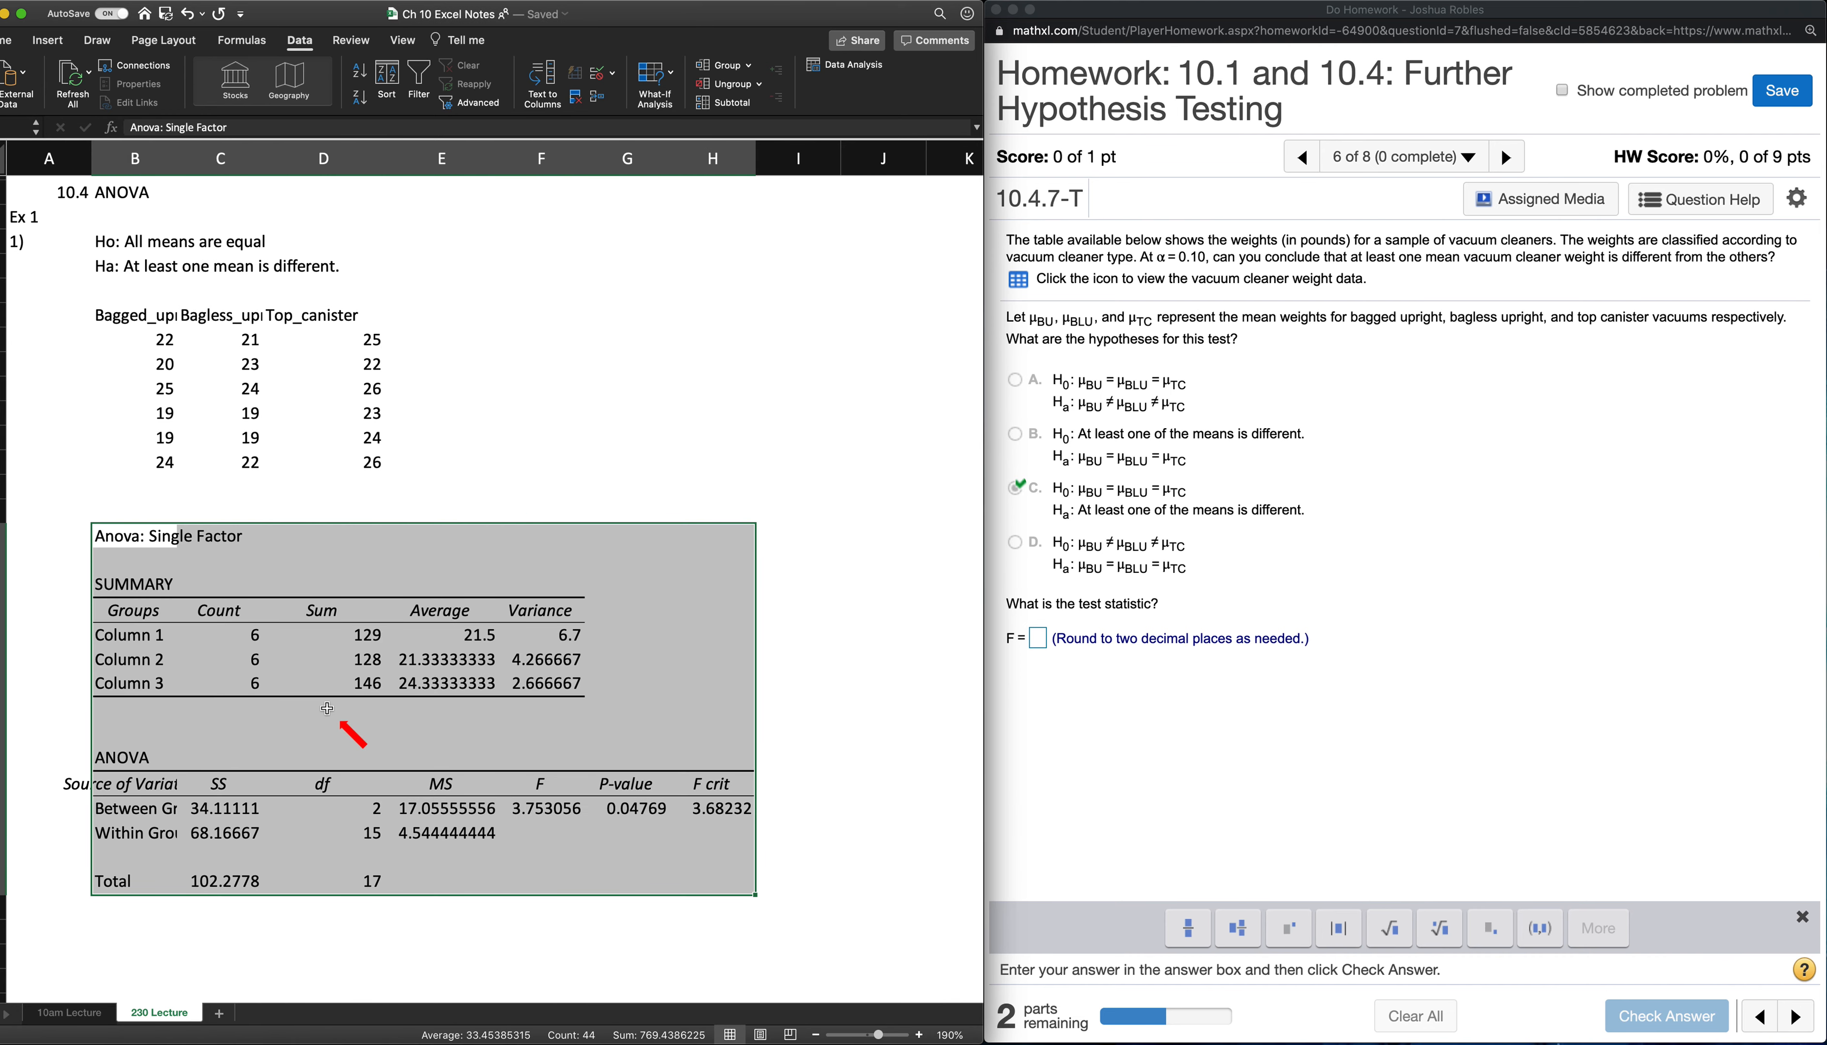
pyautogui.click(530, 664)
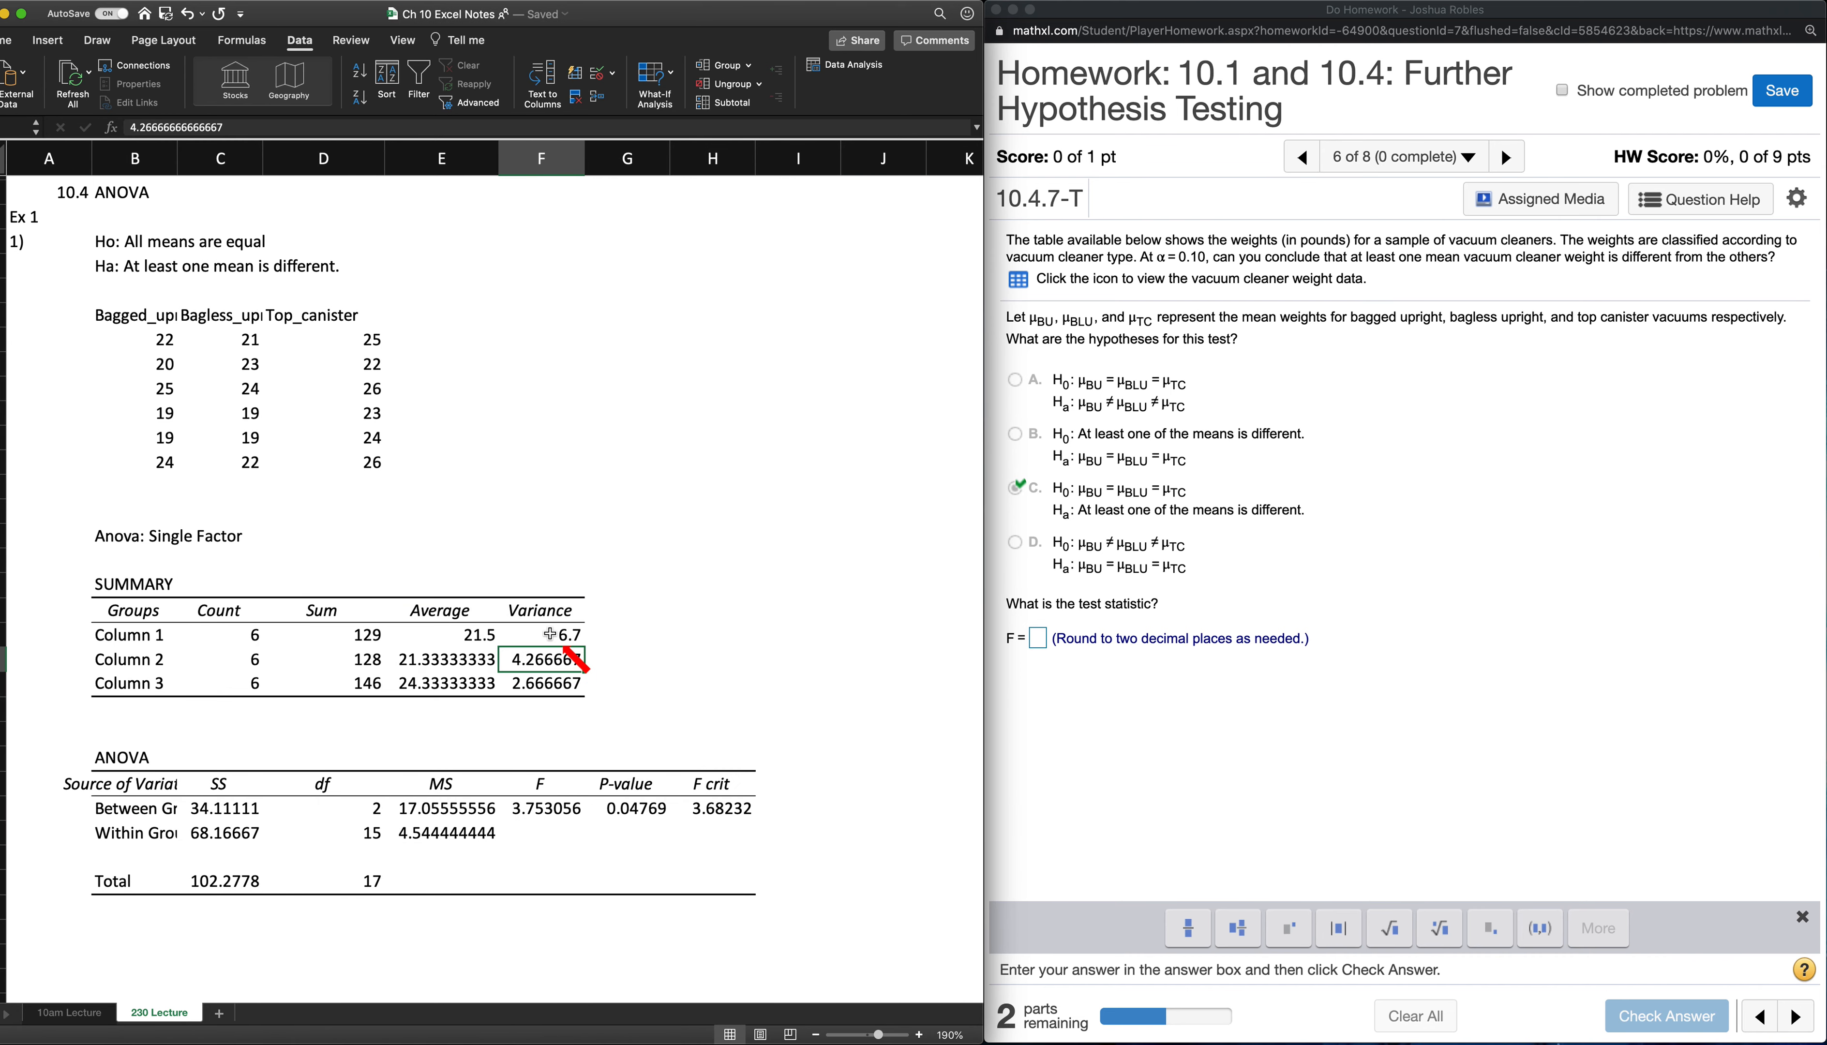
pyautogui.moveTo(550, 636); pyautogui.dragTo(551, 685)
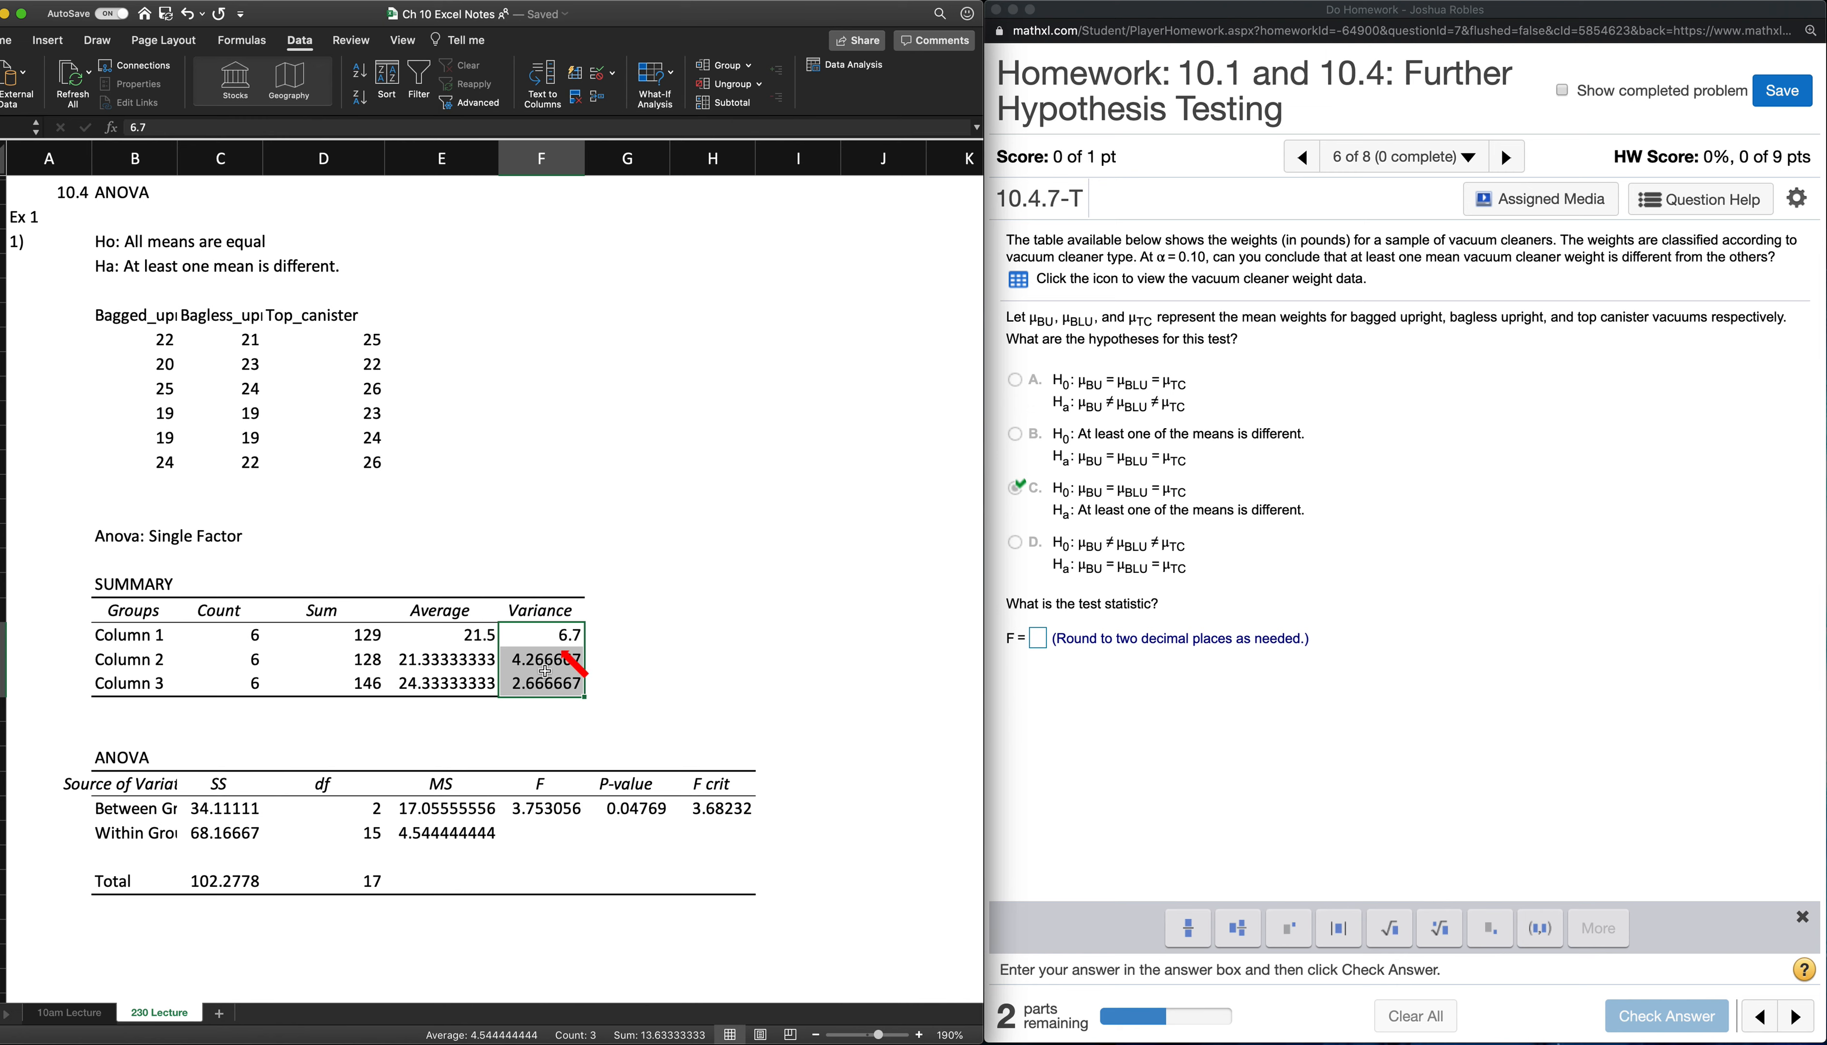
pyautogui.click(627, 664)
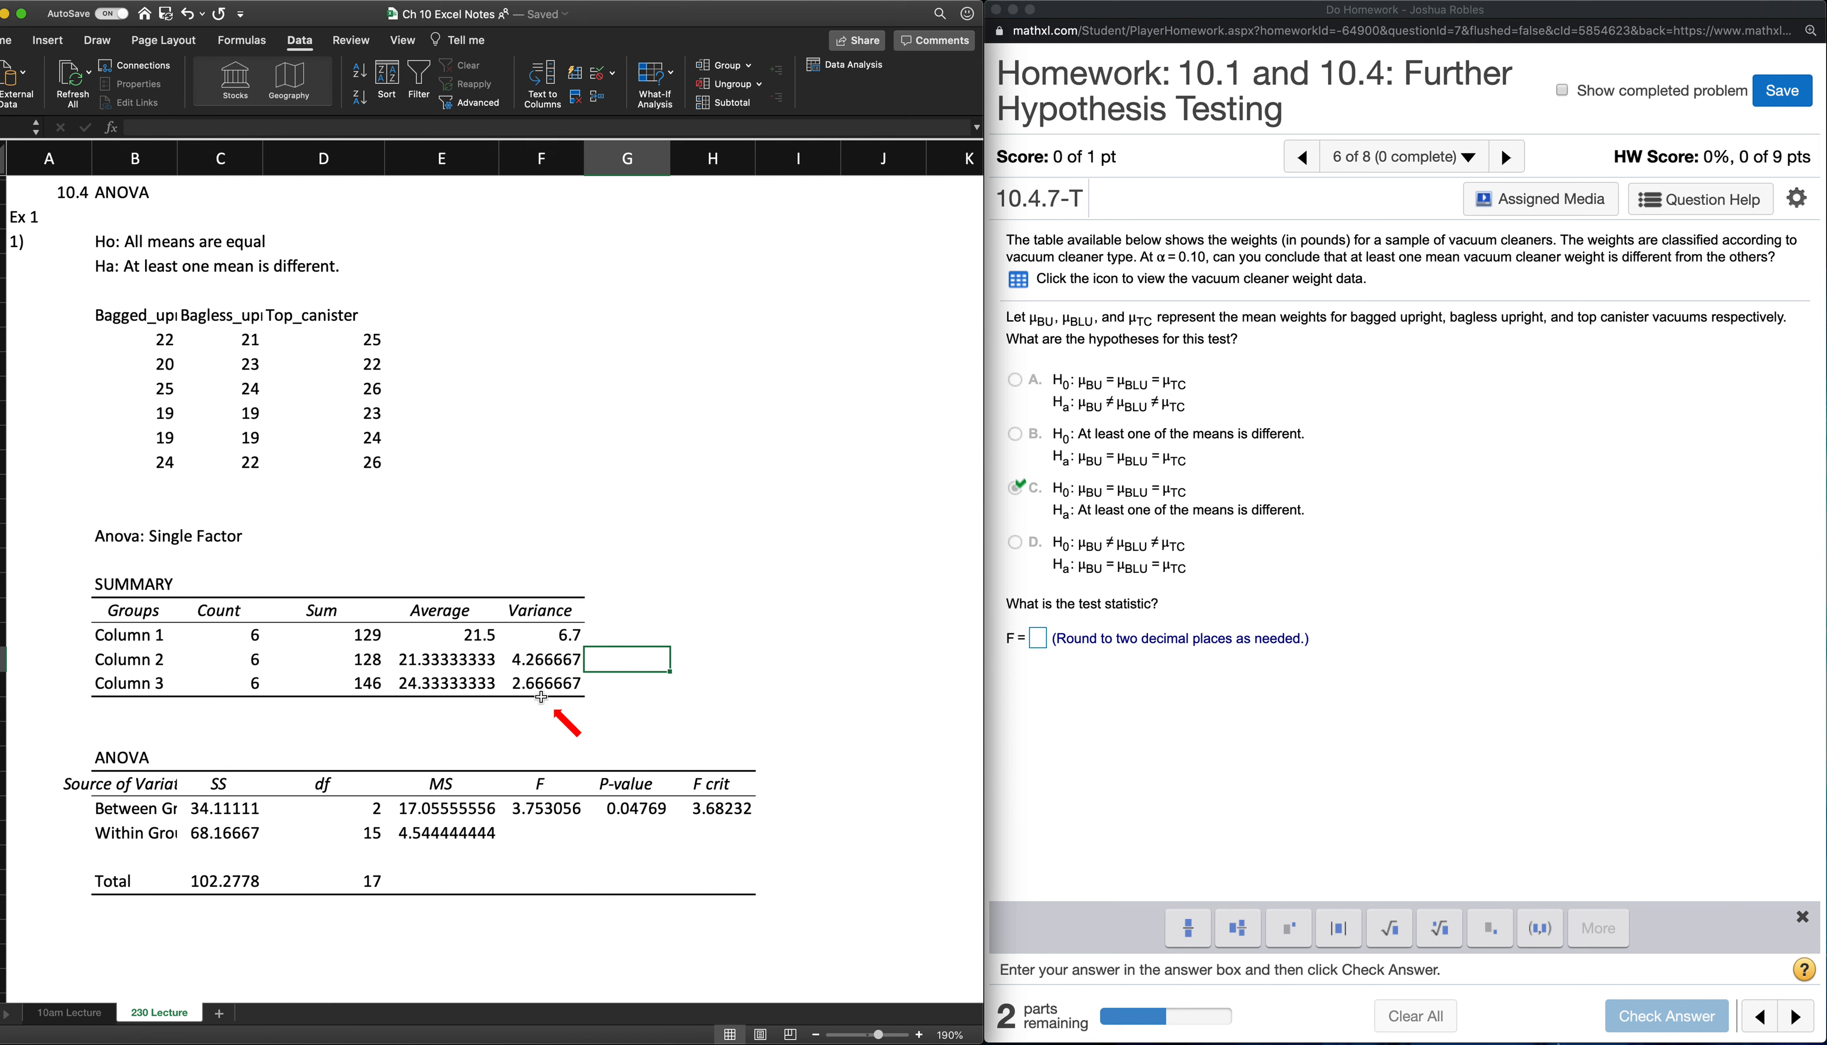
pyautogui.hscroll(1, 558, 628)
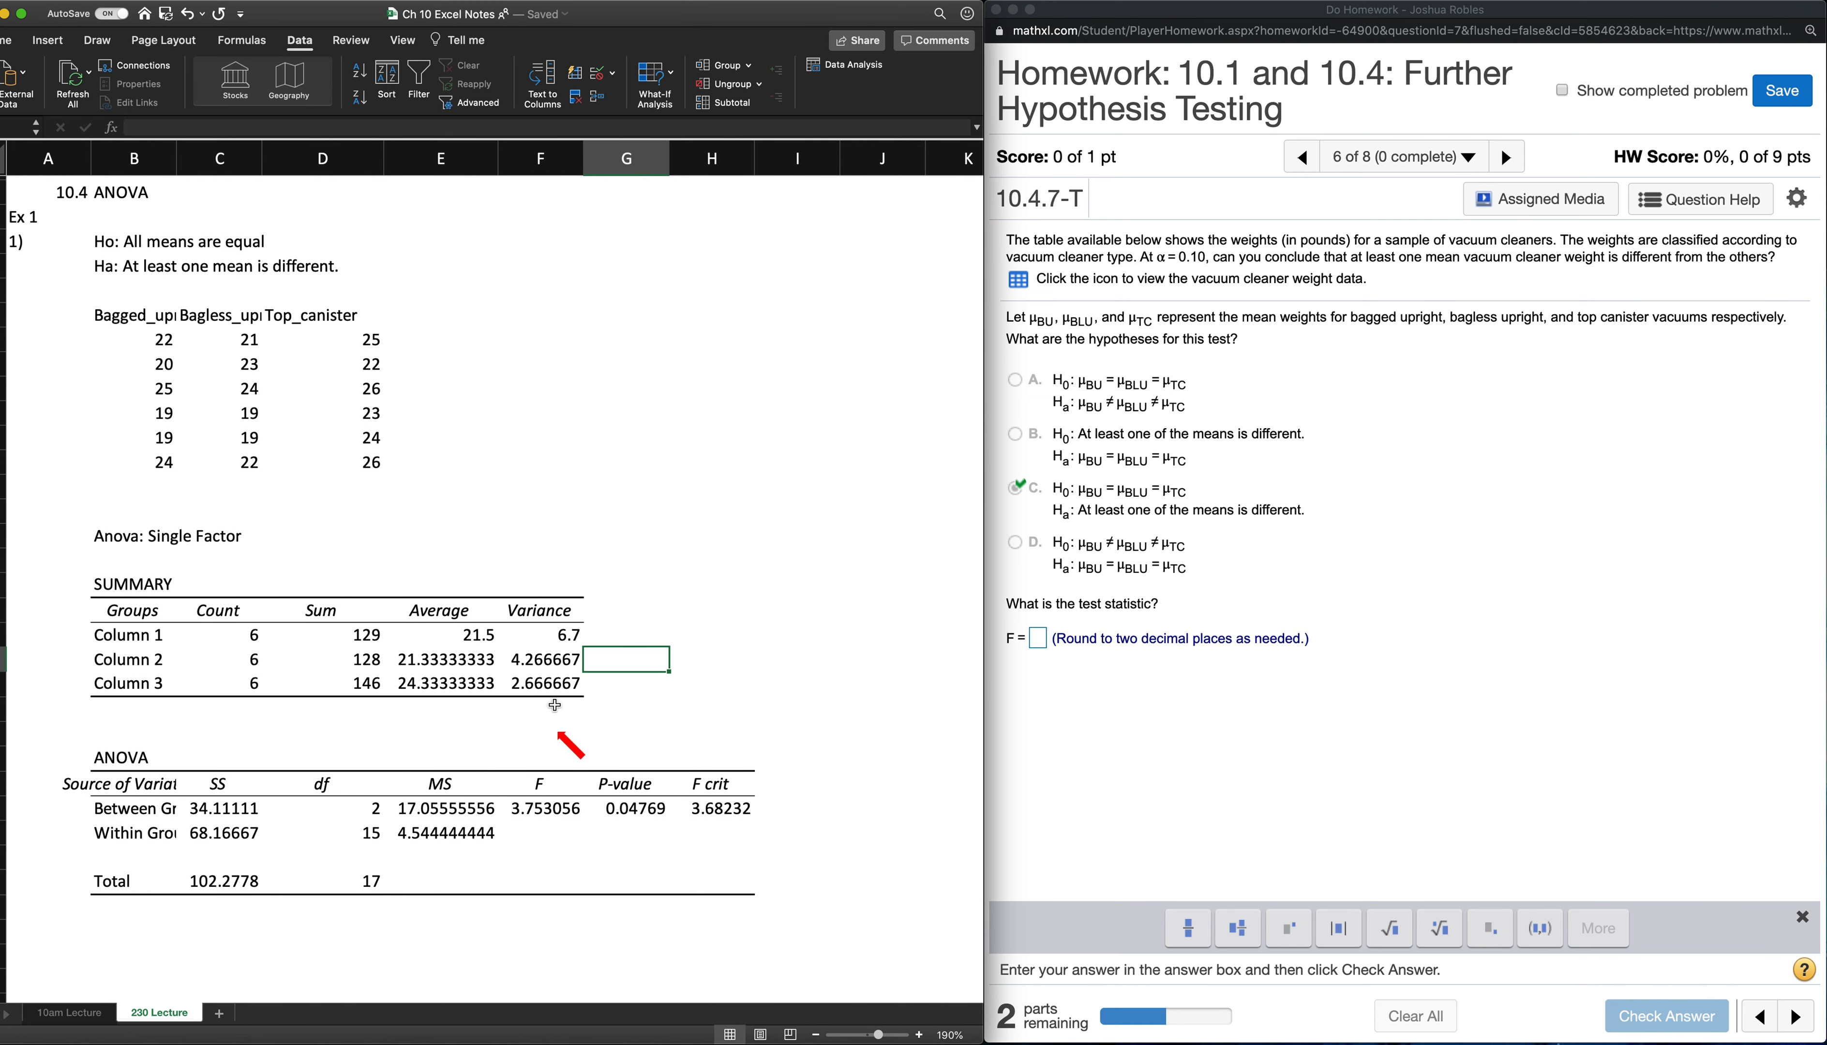
pyautogui.click(1156, 465)
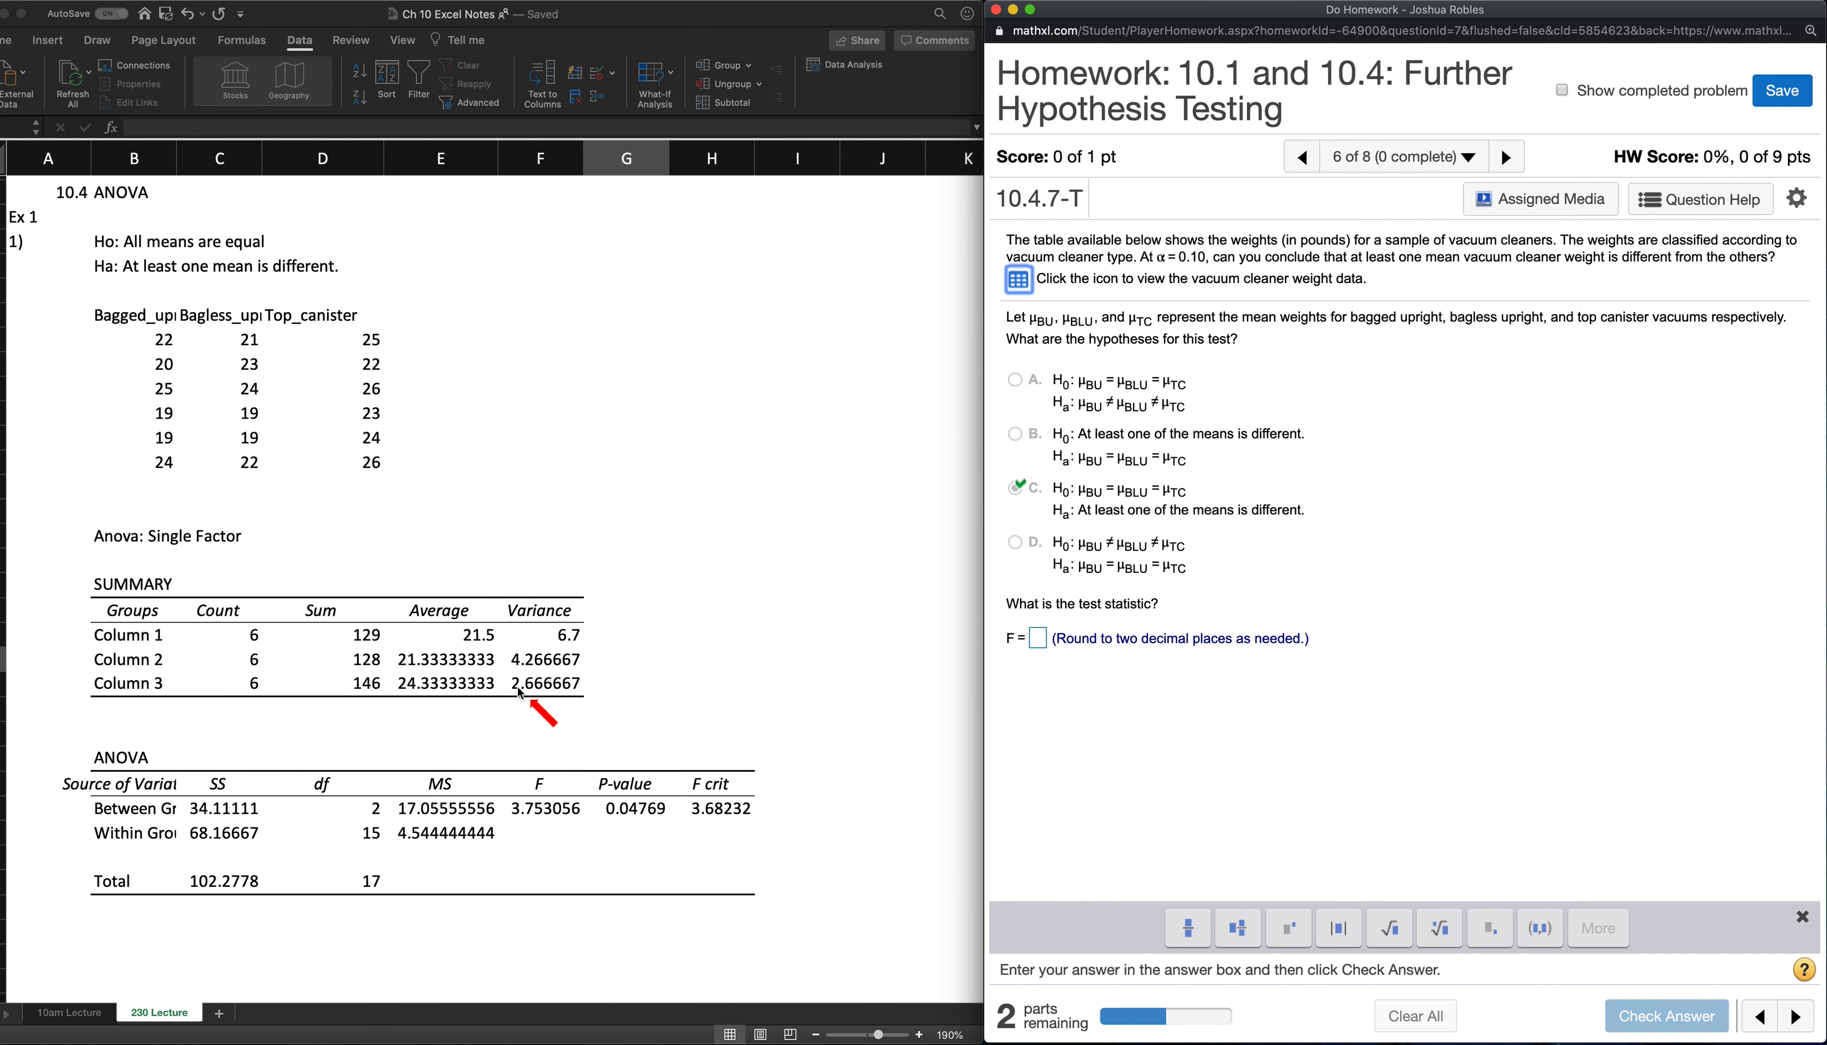
pyautogui.scroll(-1, 349, 821)
# Examine the Between Groups and Within Groups rows of the ANOVA table, including the SS, df, MS and F values
pyautogui.click(204, 807)
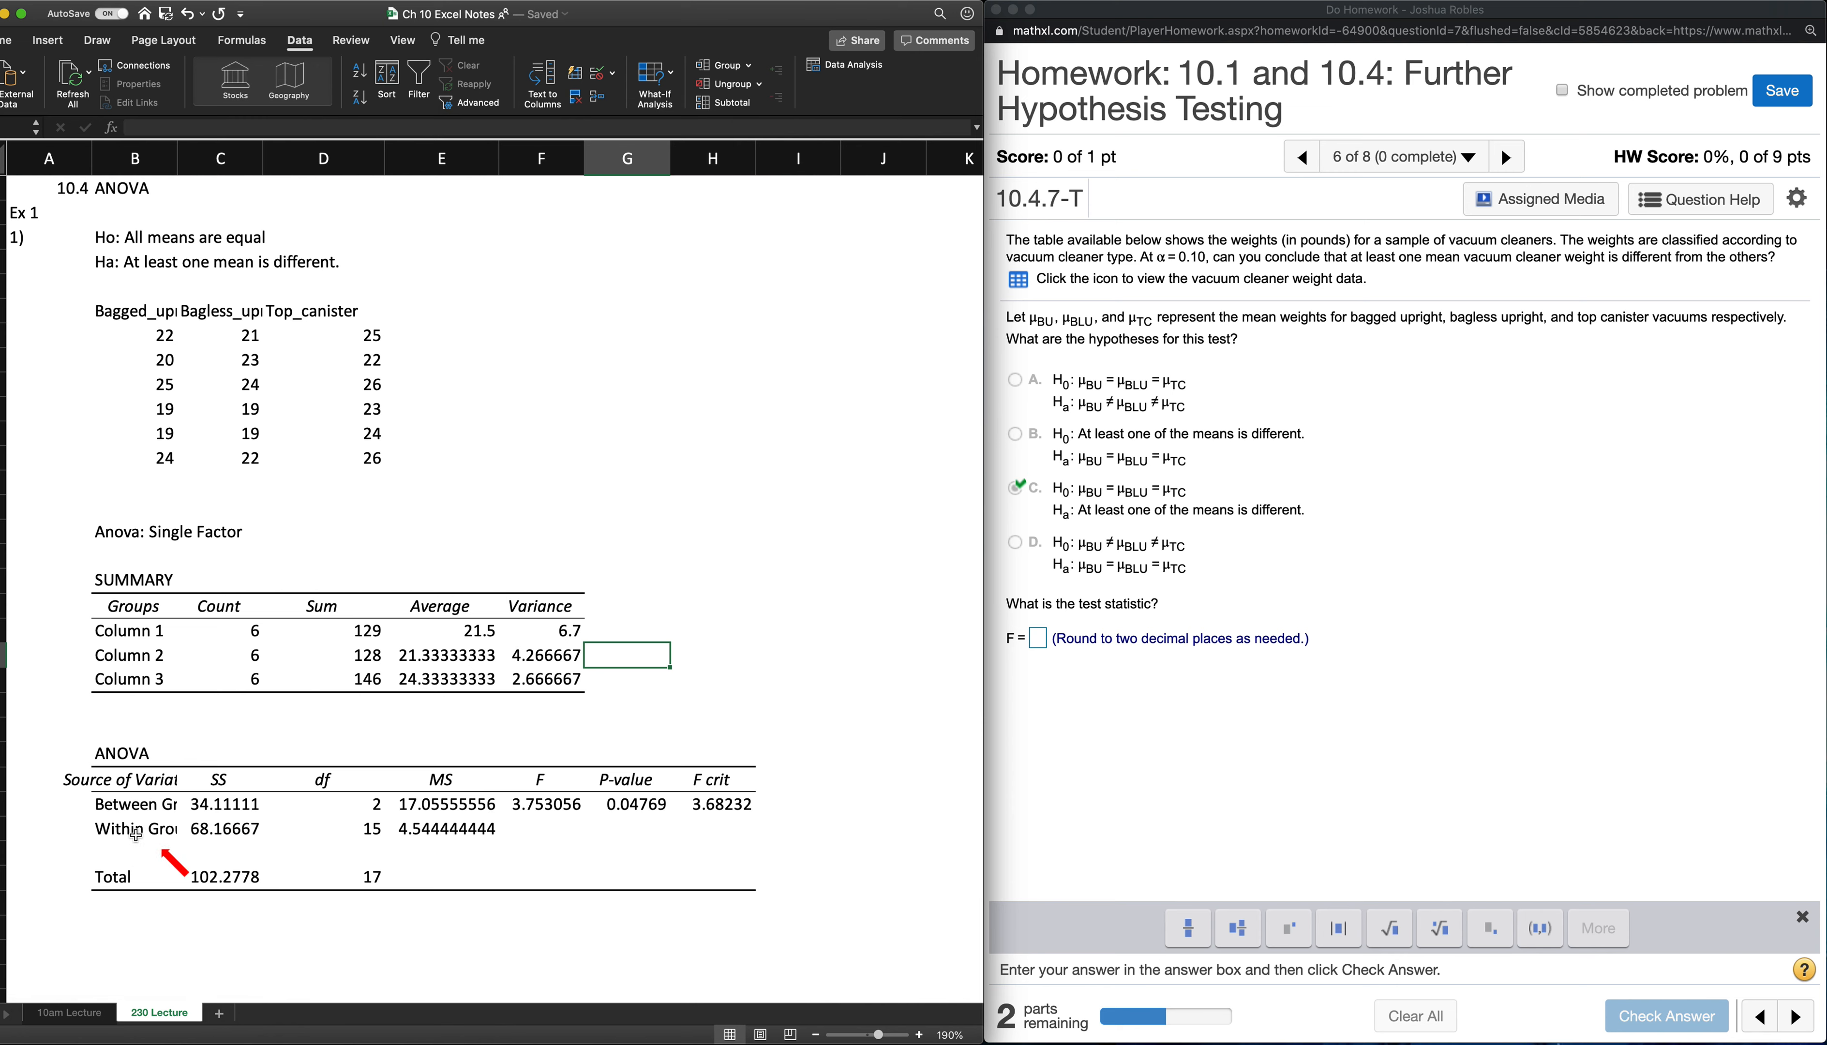
pyautogui.moveTo(221, 805); pyautogui.dragTo(460, 866)
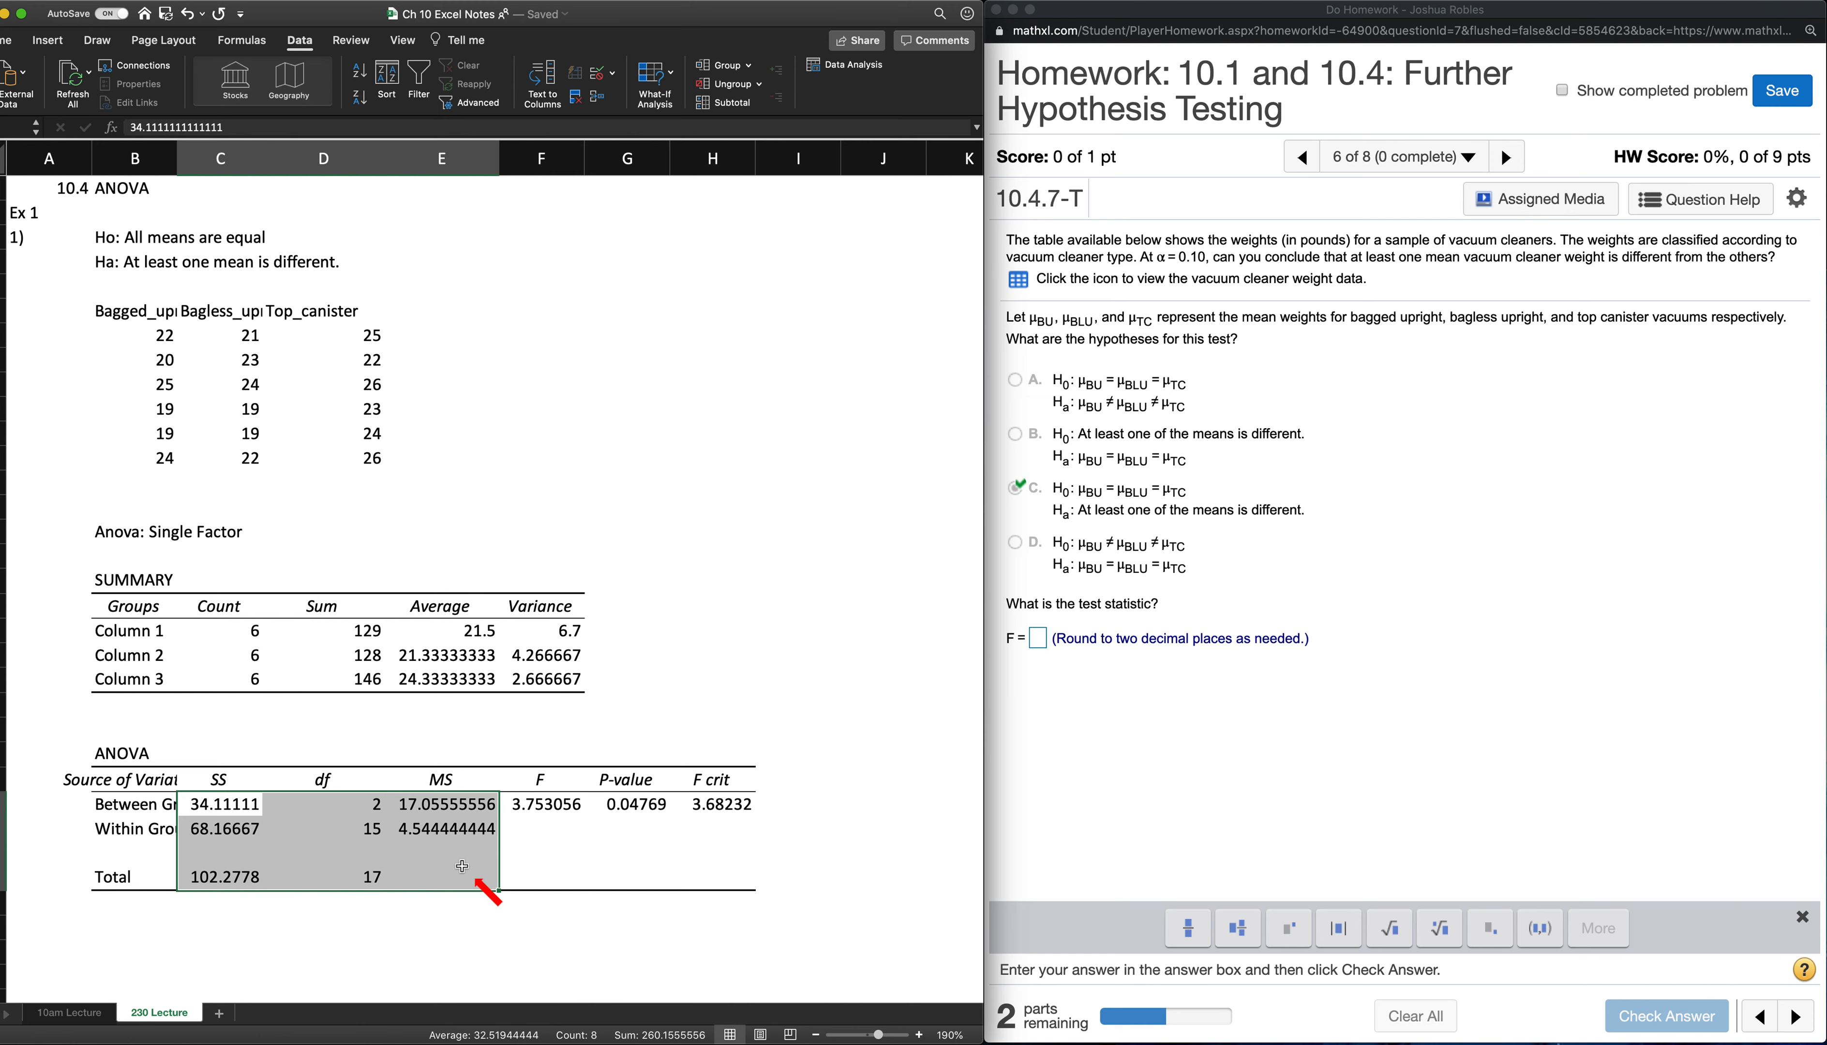
pyautogui.click(160, 814)
pyautogui.click(140, 834)
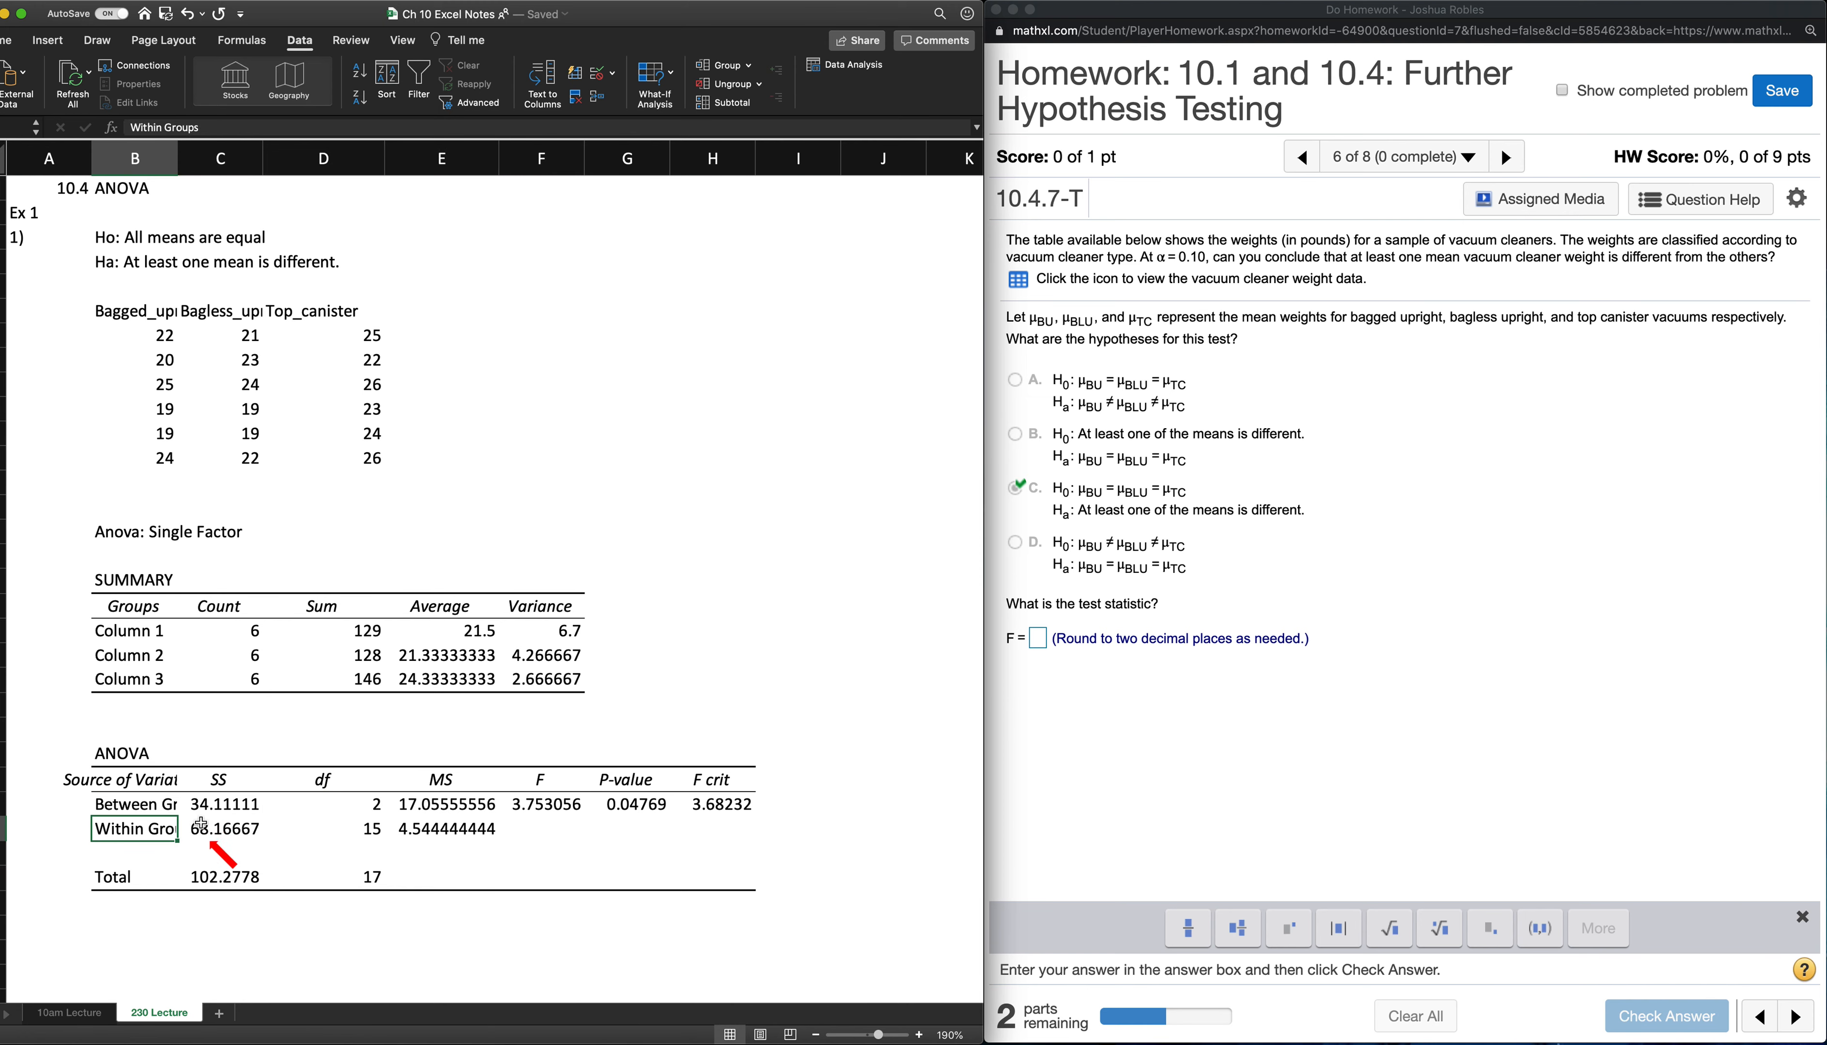
pyautogui.hscroll(1, 237, 809)
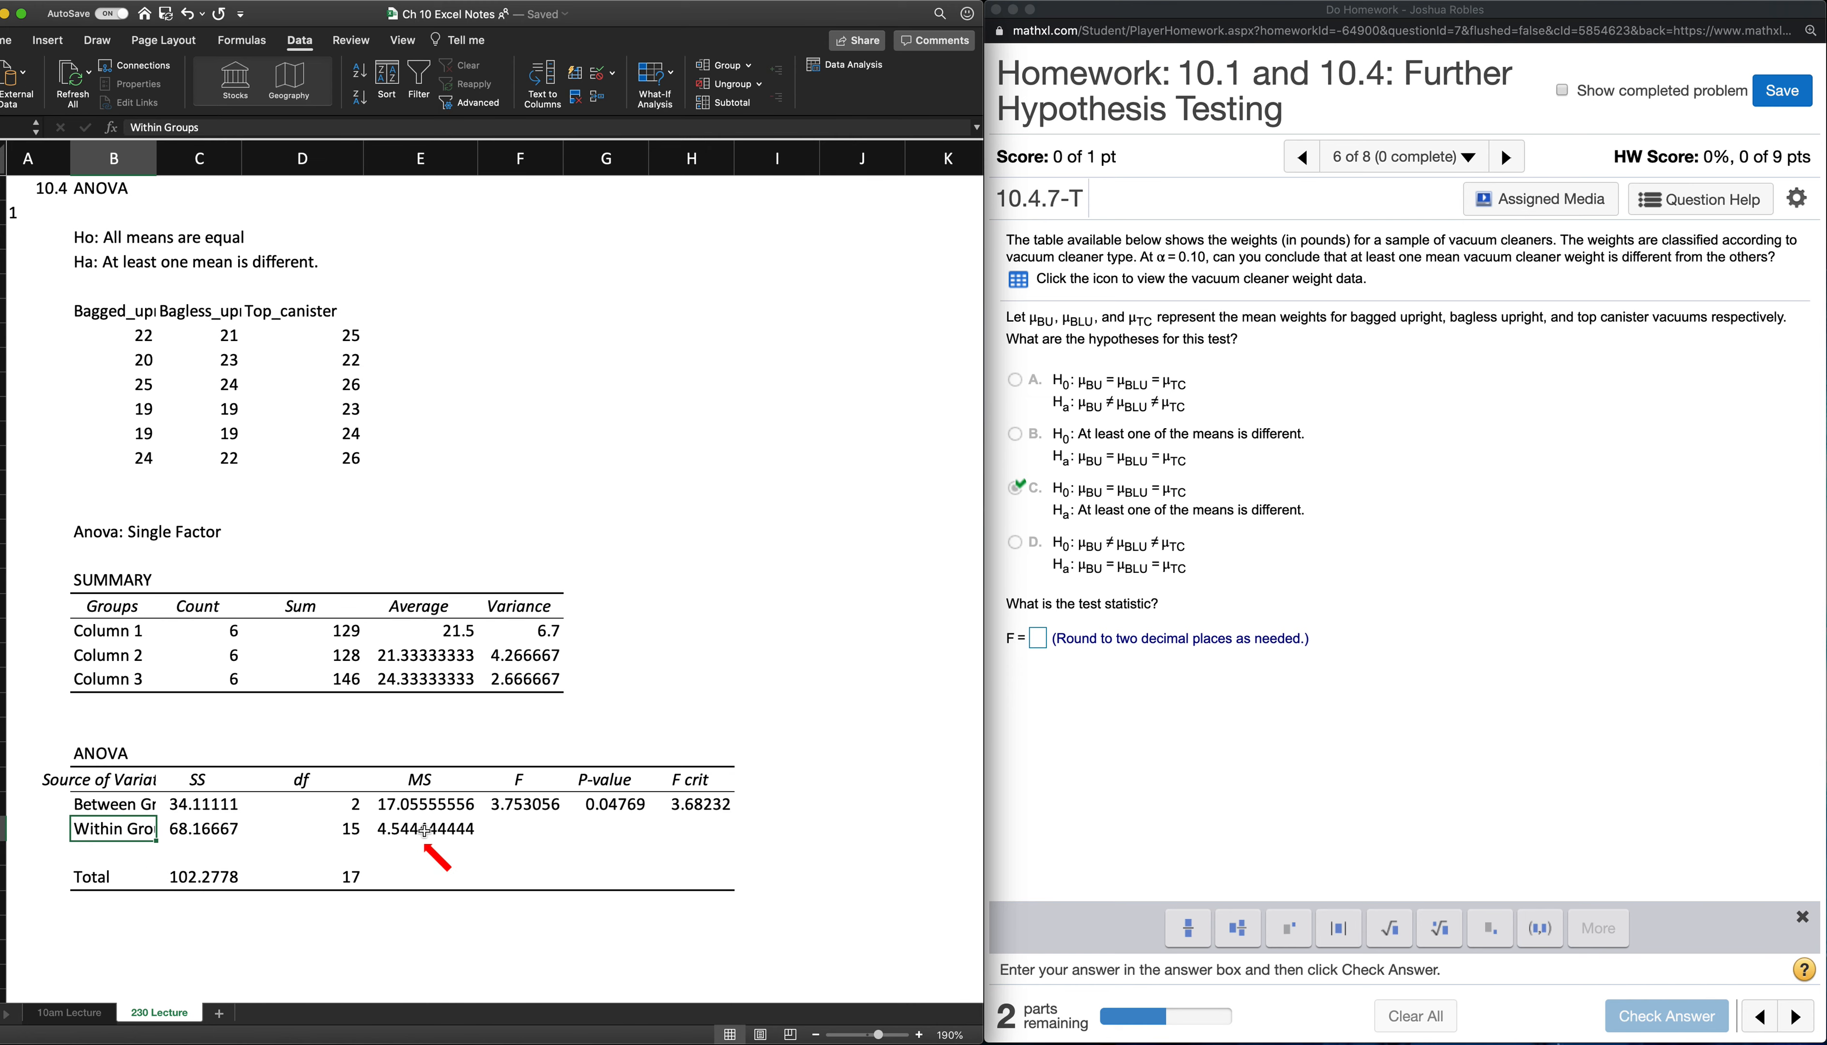
pyautogui.scroll(-1, 442, 815)
pyautogui.click(508, 788)
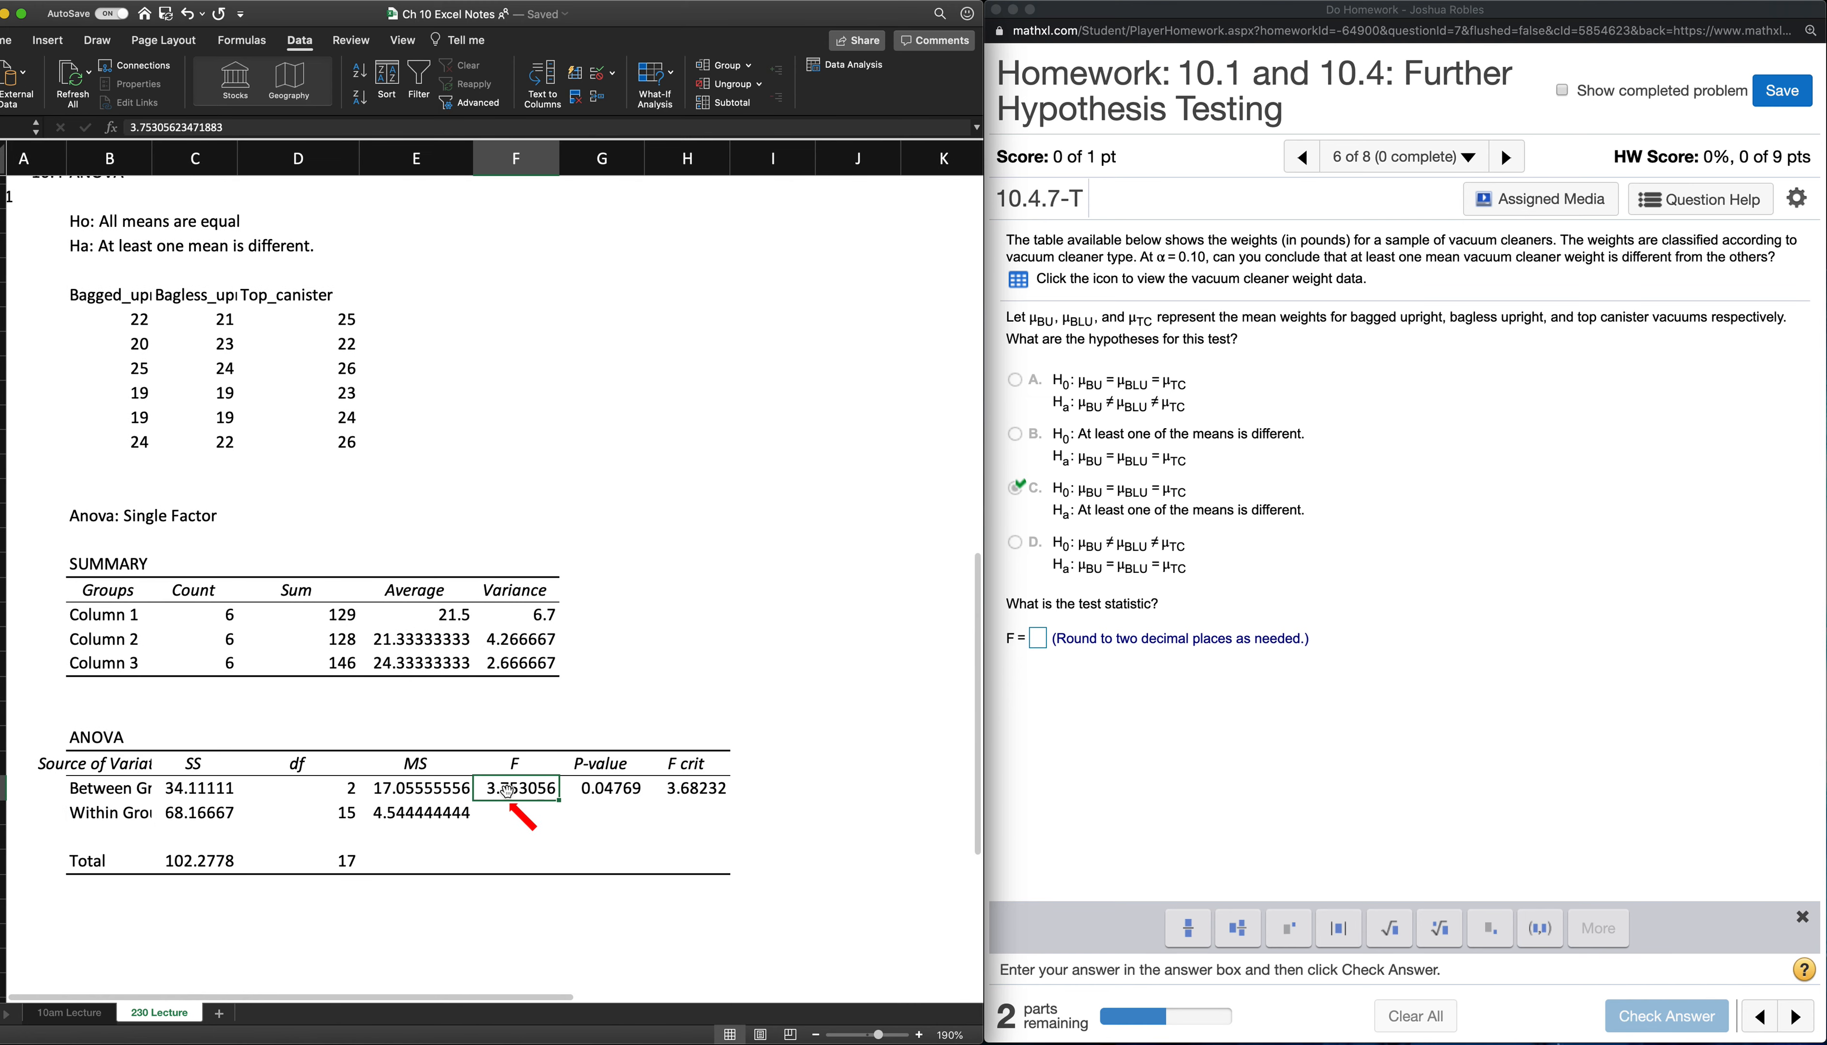
pyautogui.scroll(-1, 246, 789)
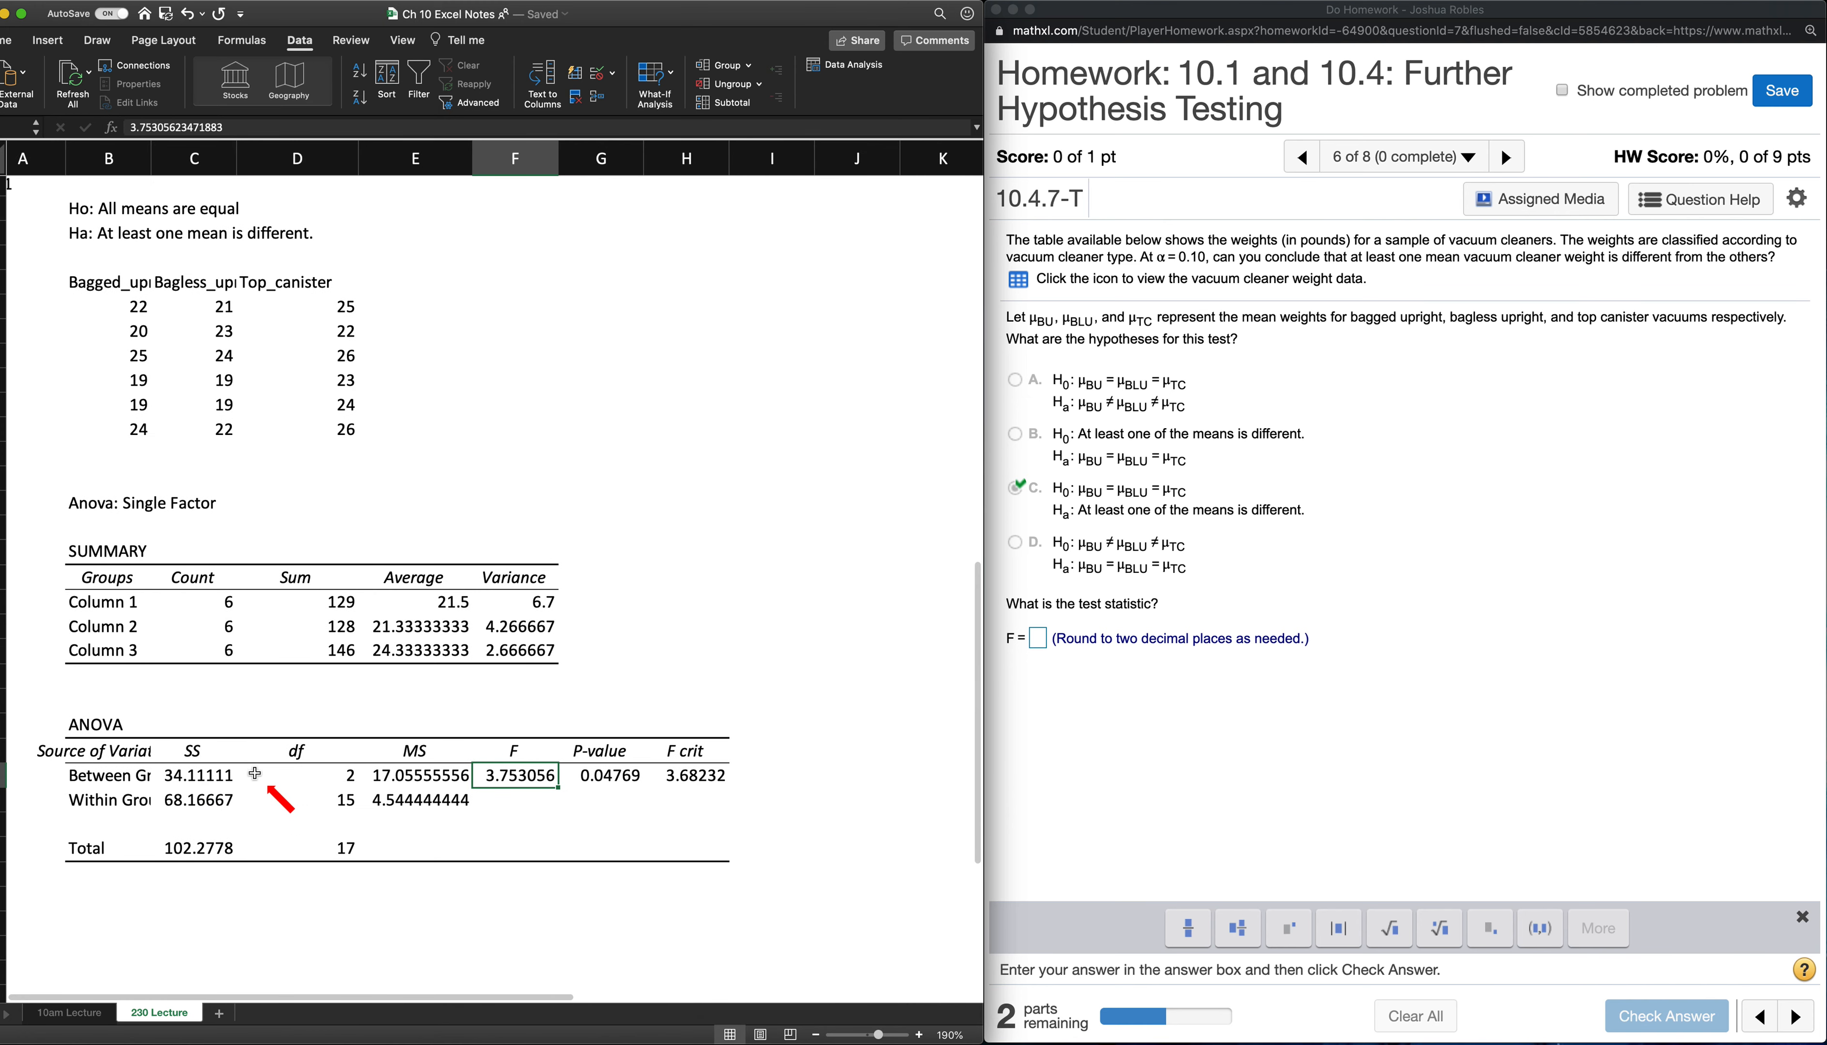
pyautogui.scroll(1, 311, 790)
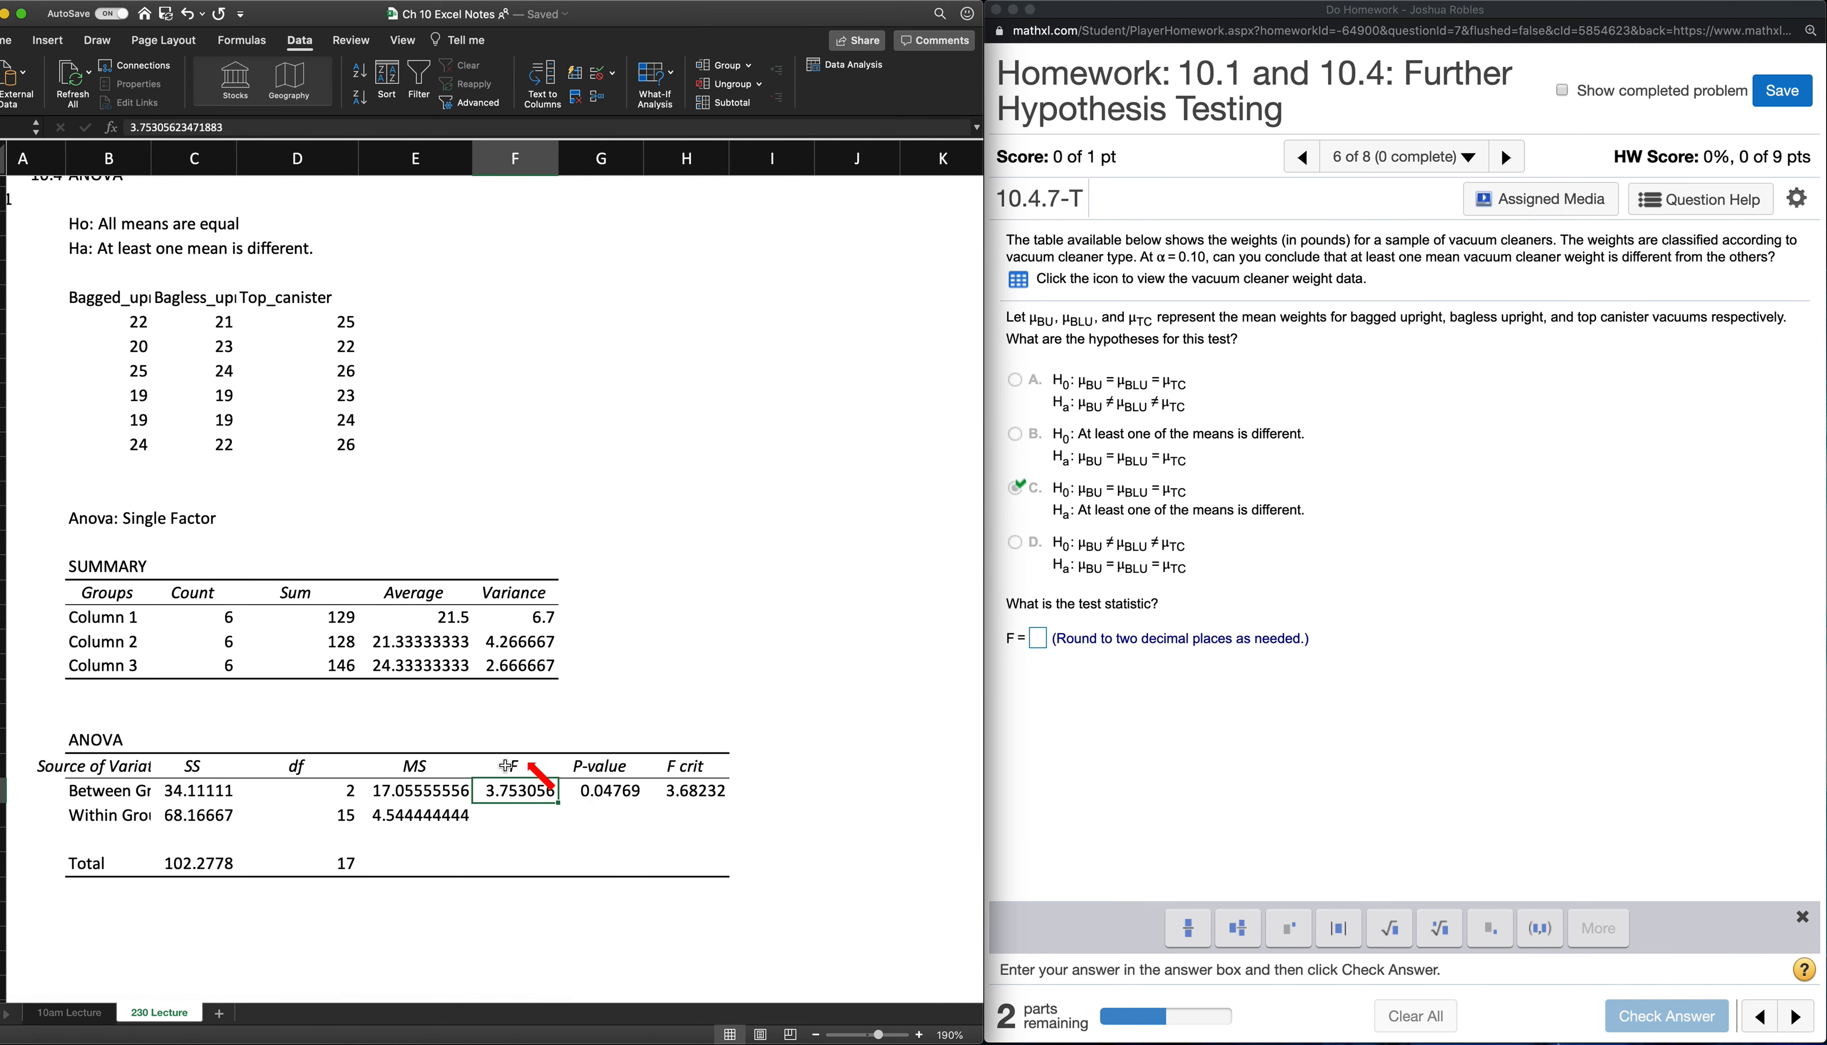
# Fill the F and P-value headings and the values beneath them in the ANOVA table with yellow
pyautogui.moveTo(512, 772); pyautogui.dragTo(511, 790)
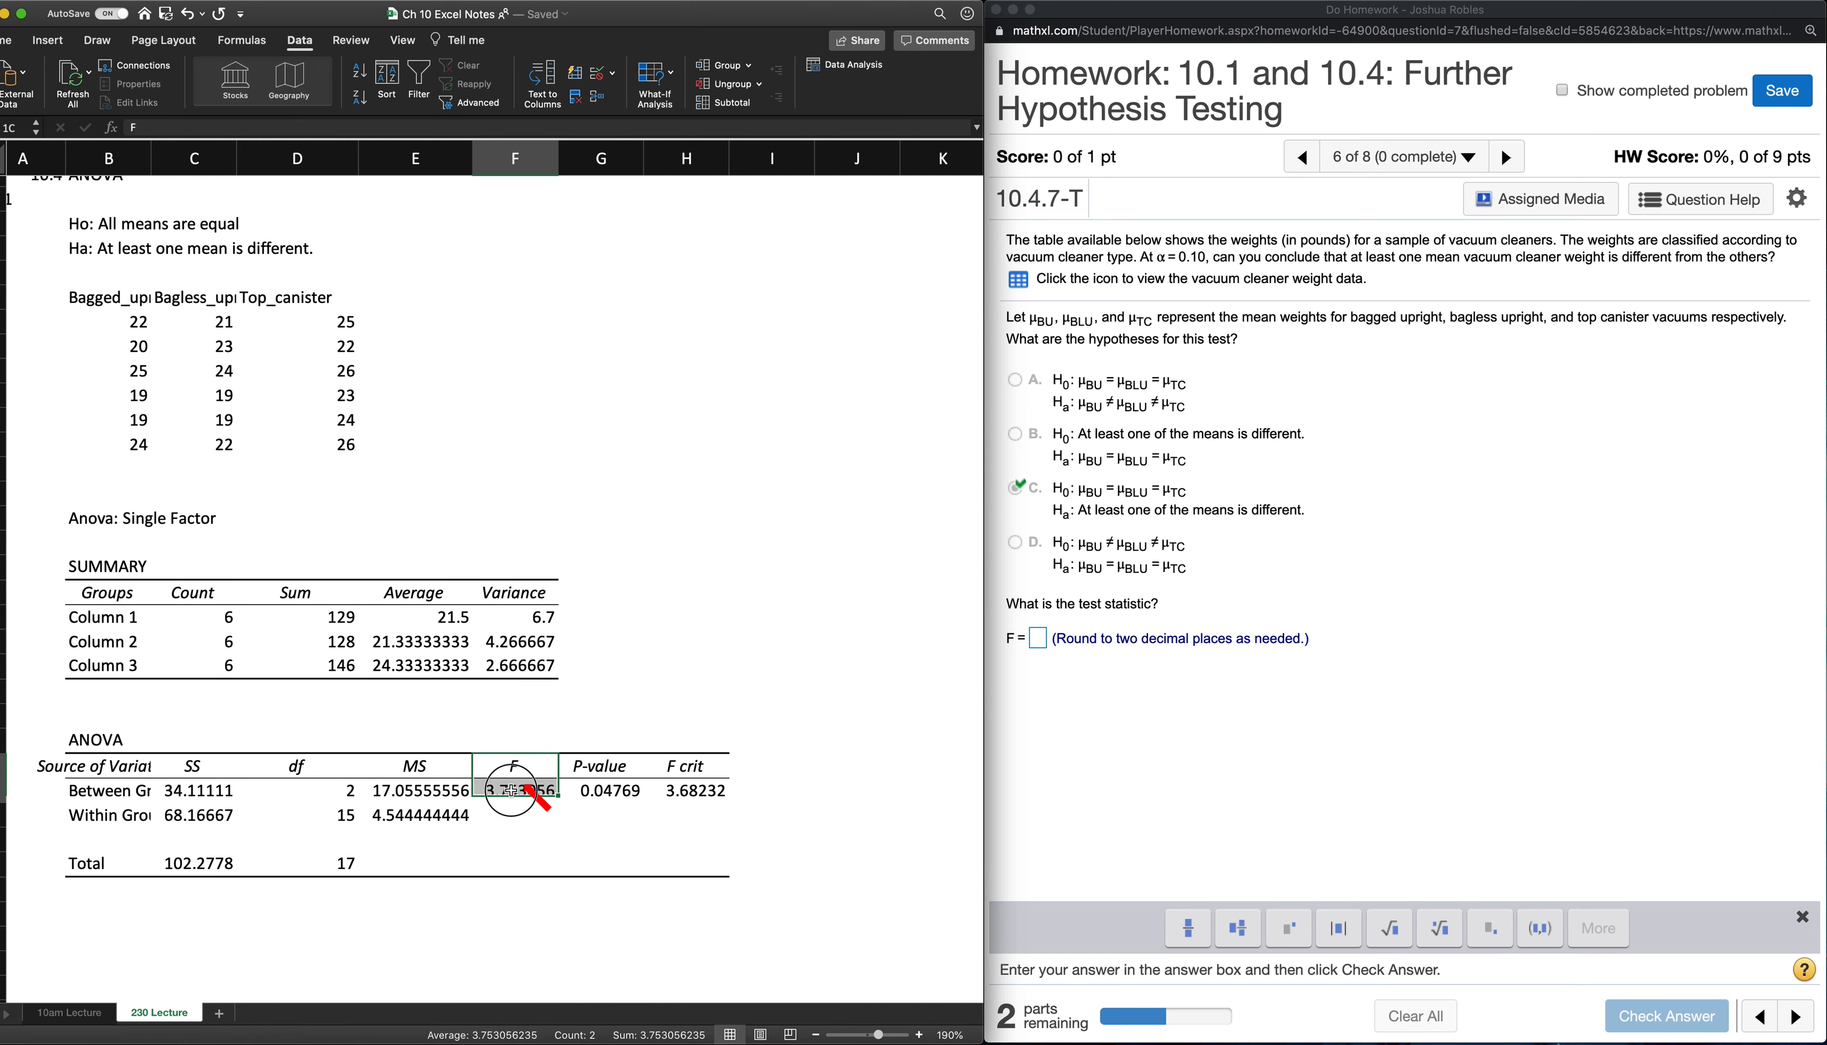
pyautogui.click(13, 45)
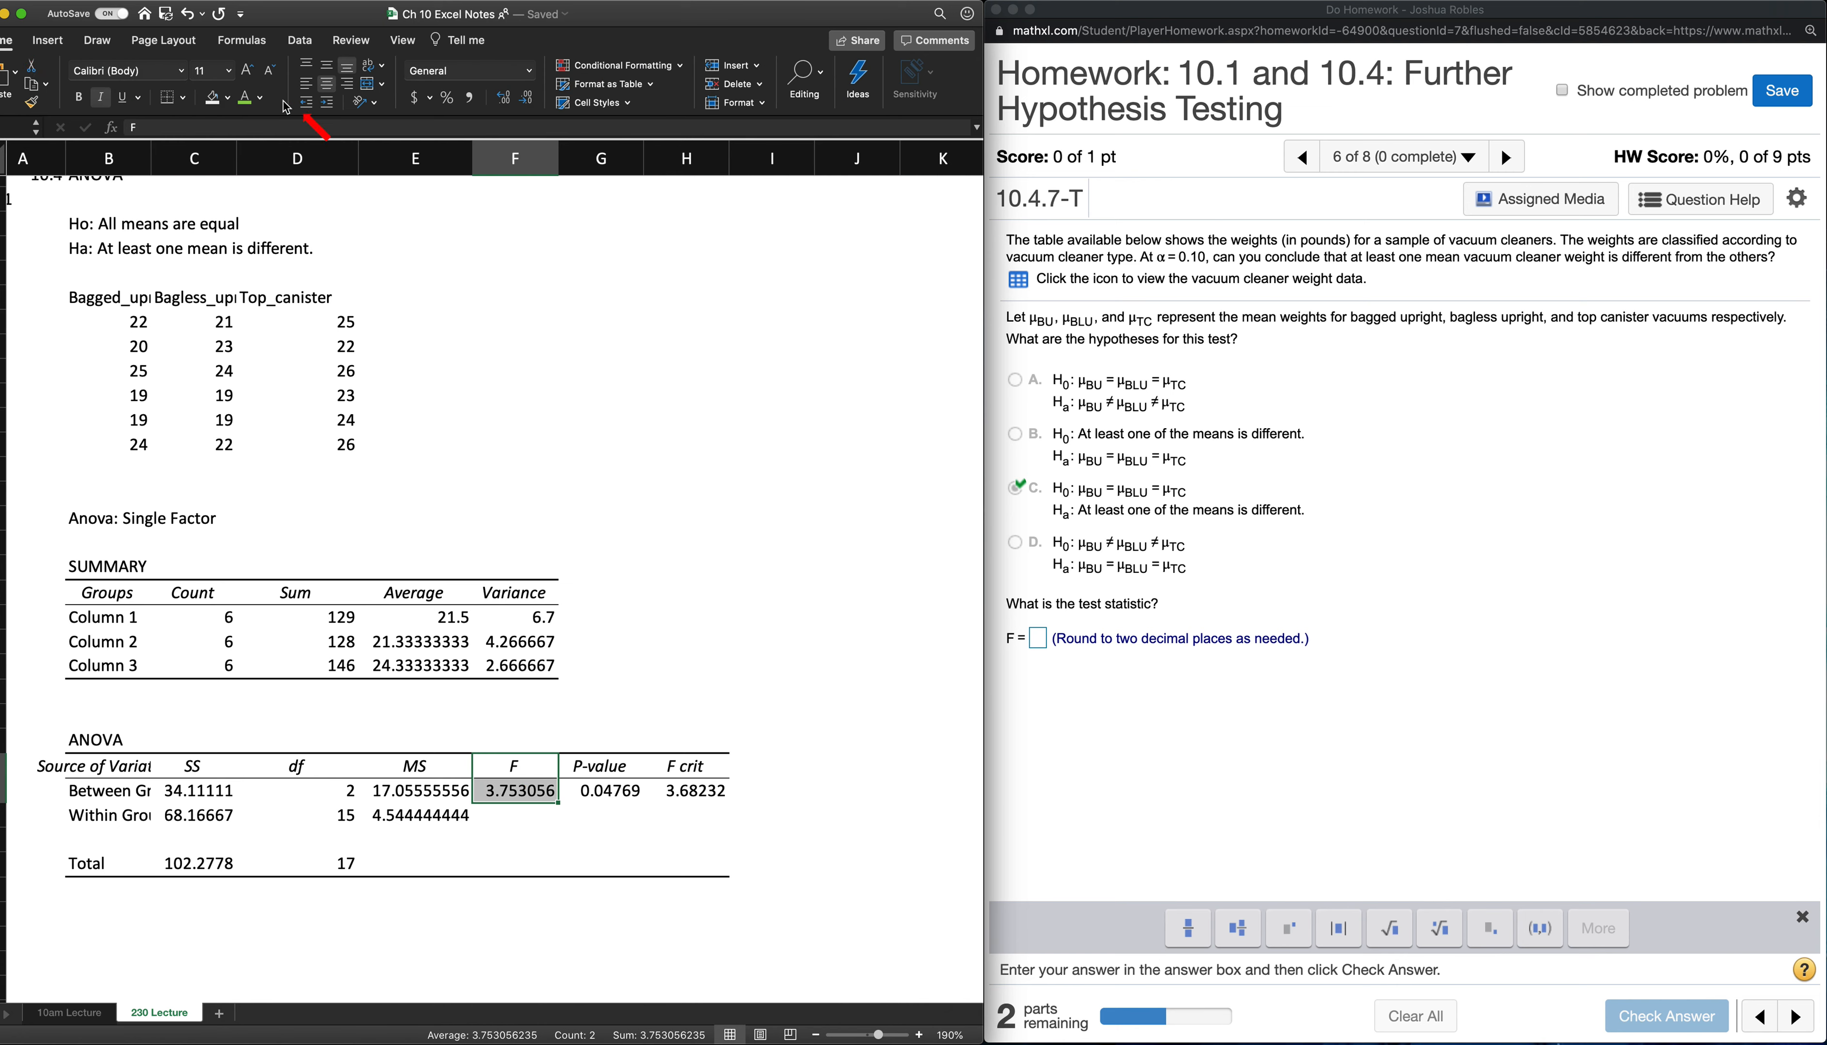
pyautogui.click(229, 103)
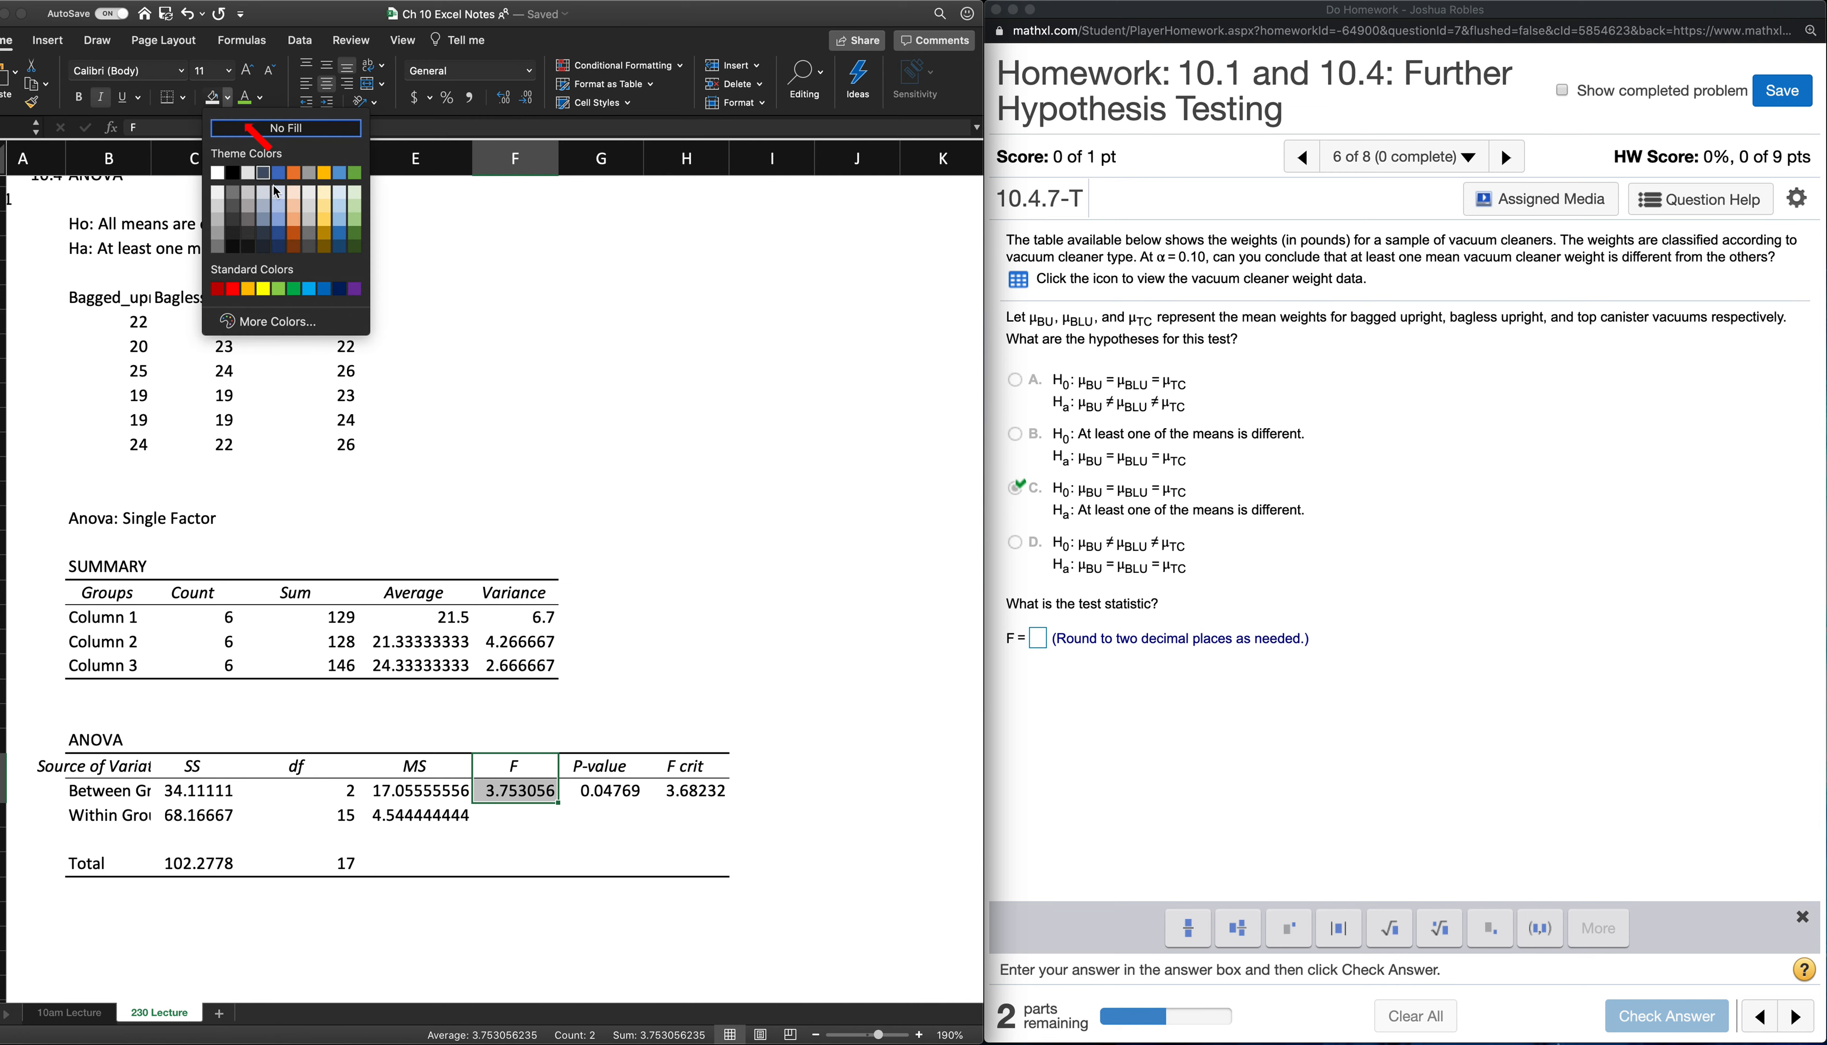
pyautogui.click(263, 290)
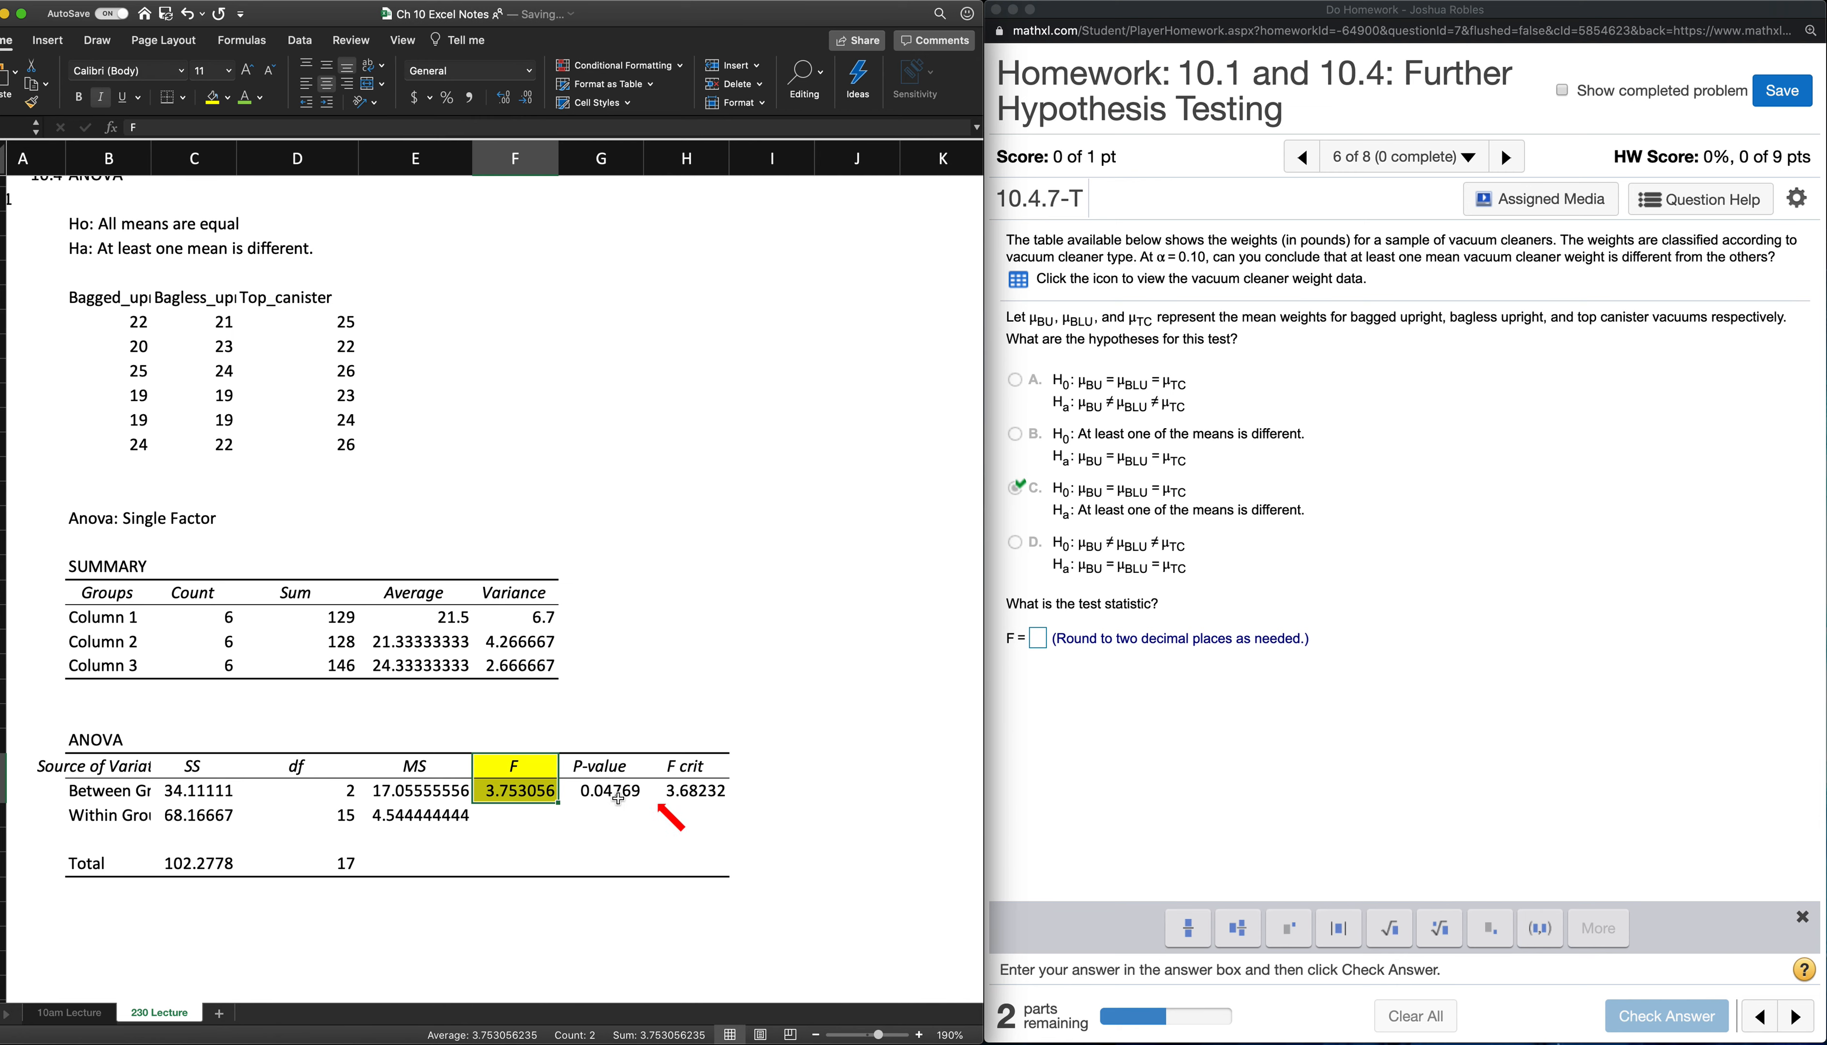
pyautogui.moveTo(601, 766); pyautogui.dragTo(601, 791)
pyautogui.click(213, 98)
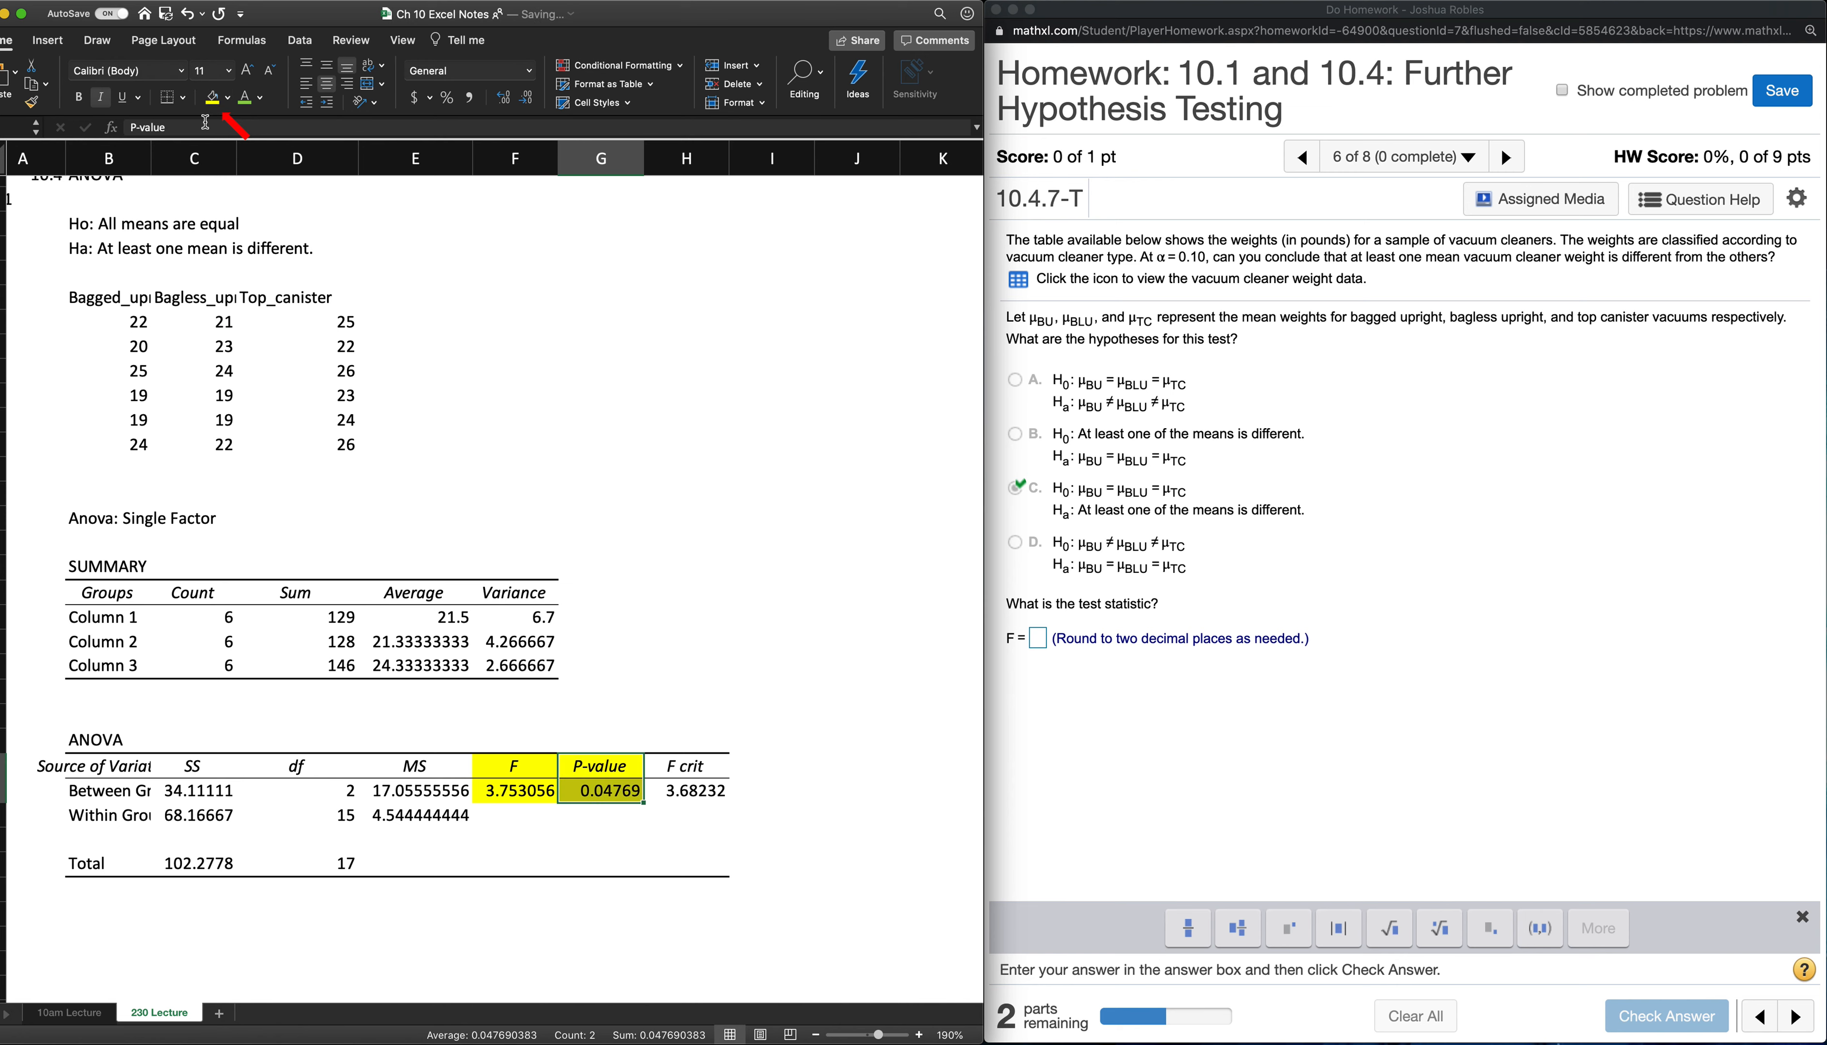
pyautogui.click(765, 744)
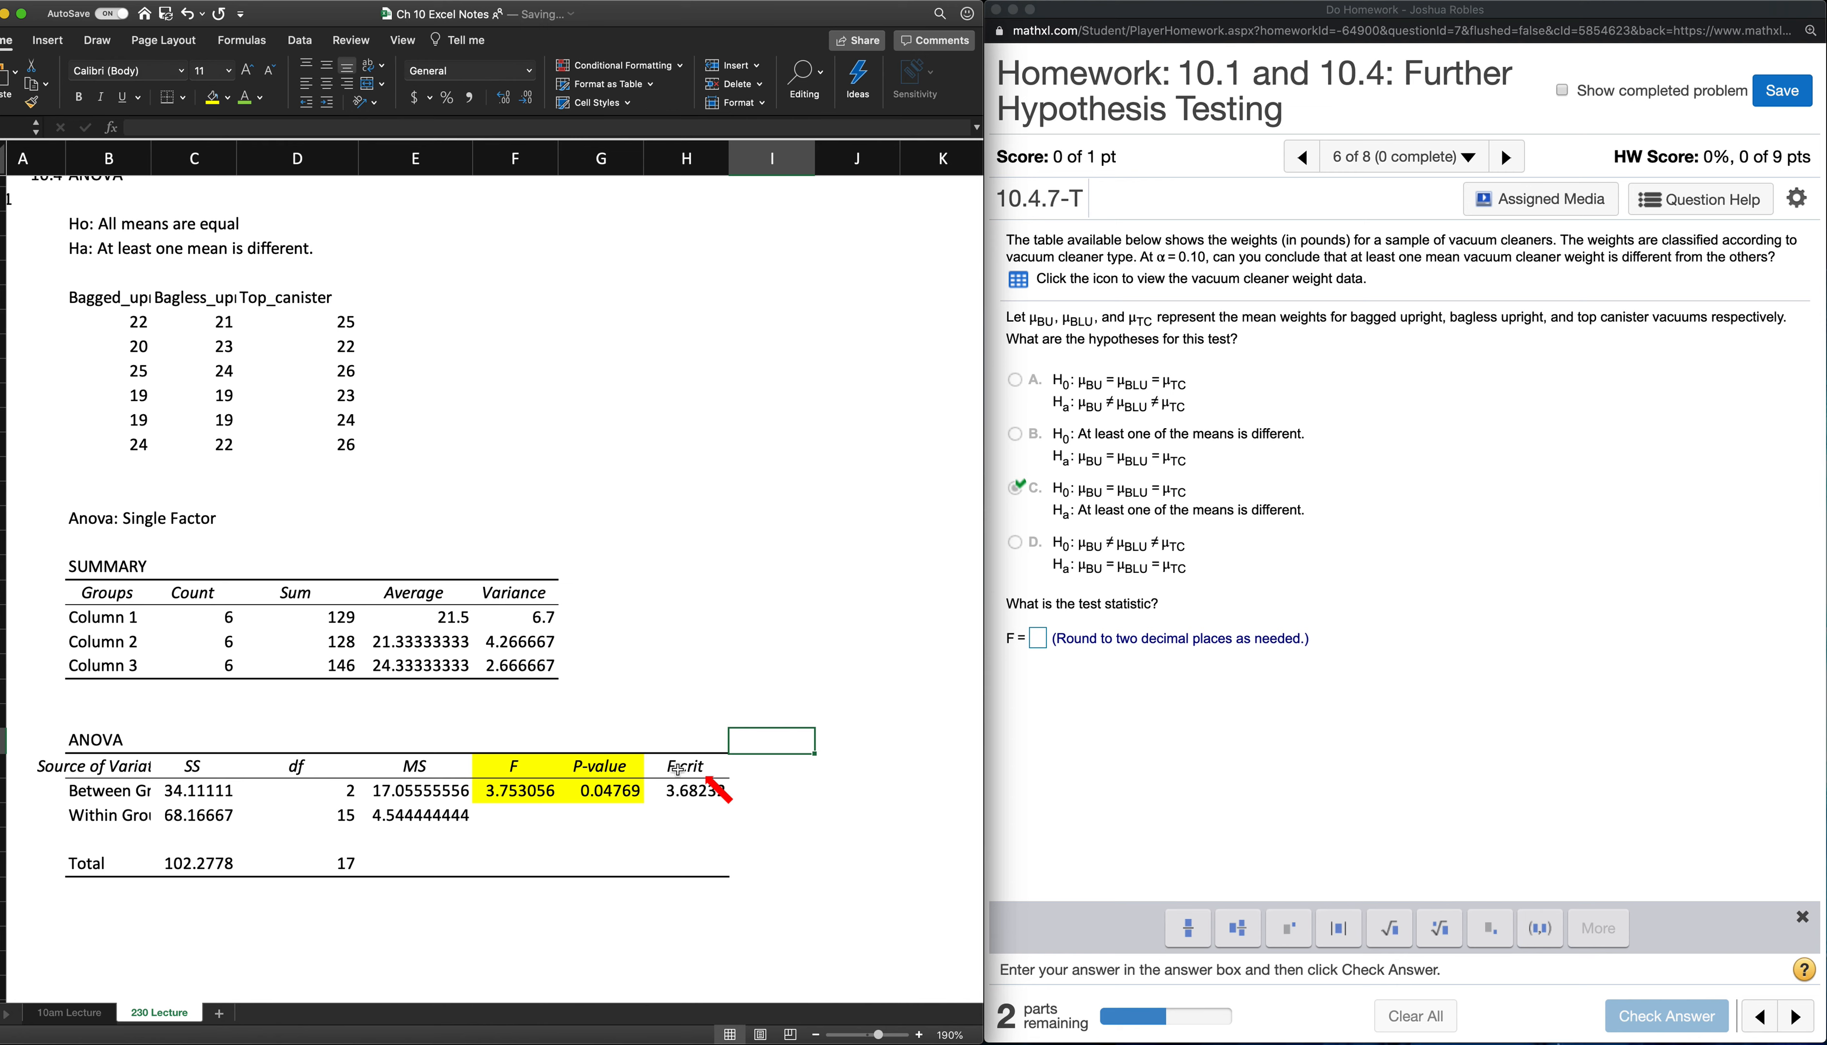
pyautogui.click(1023, 721)
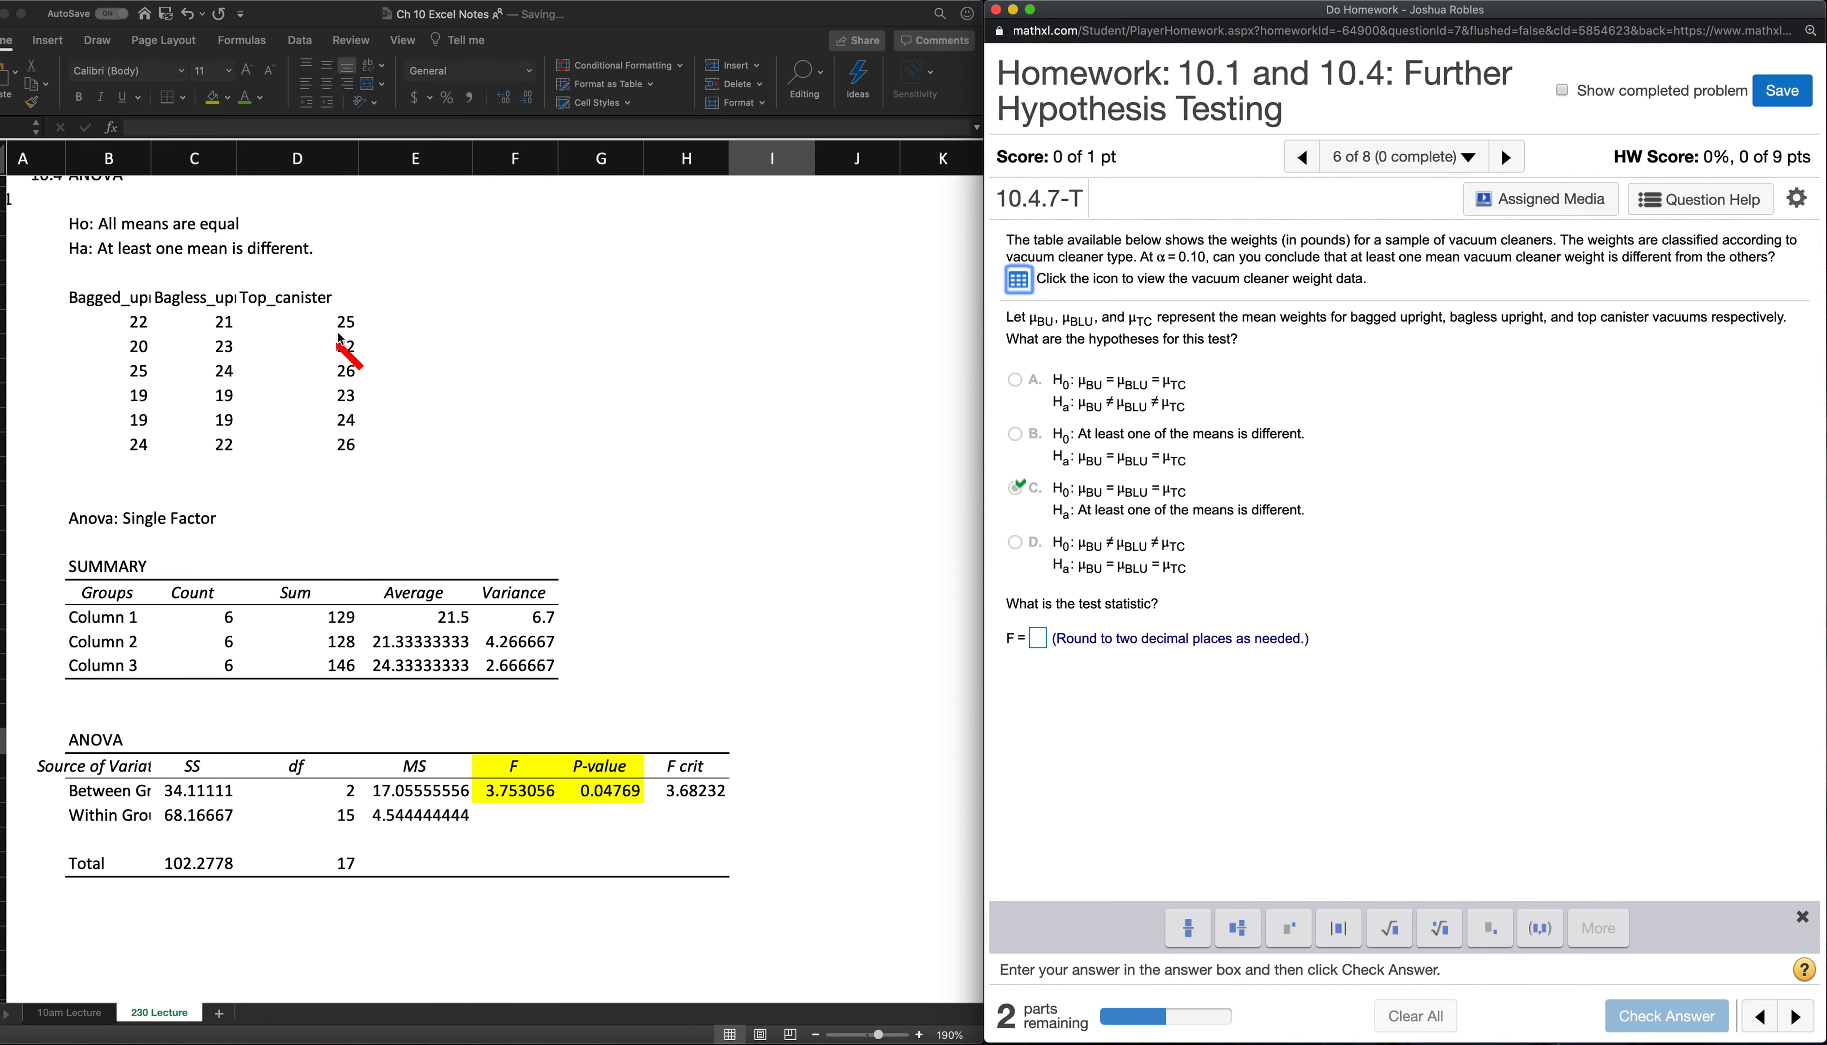
pyautogui.click(538, 332)
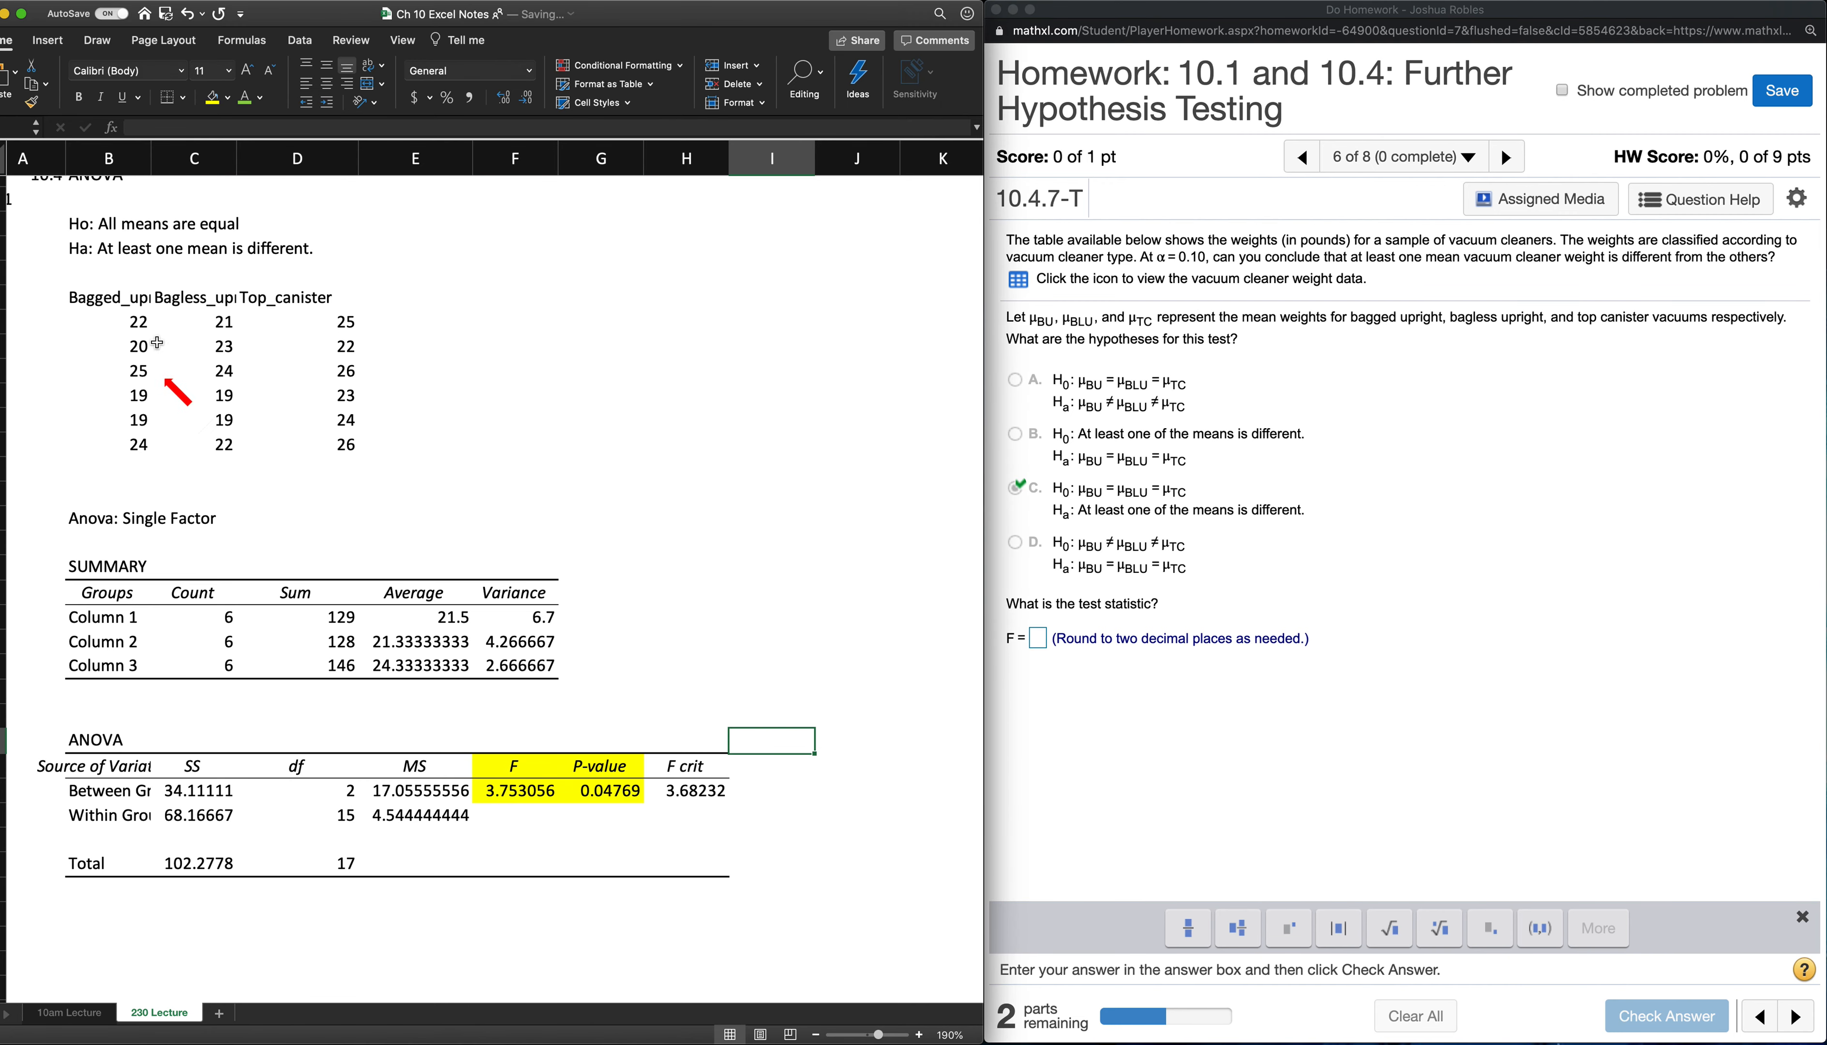
pyautogui.scroll(1, 96, 412)
pyautogui.hscroll(-1, 290, 689)
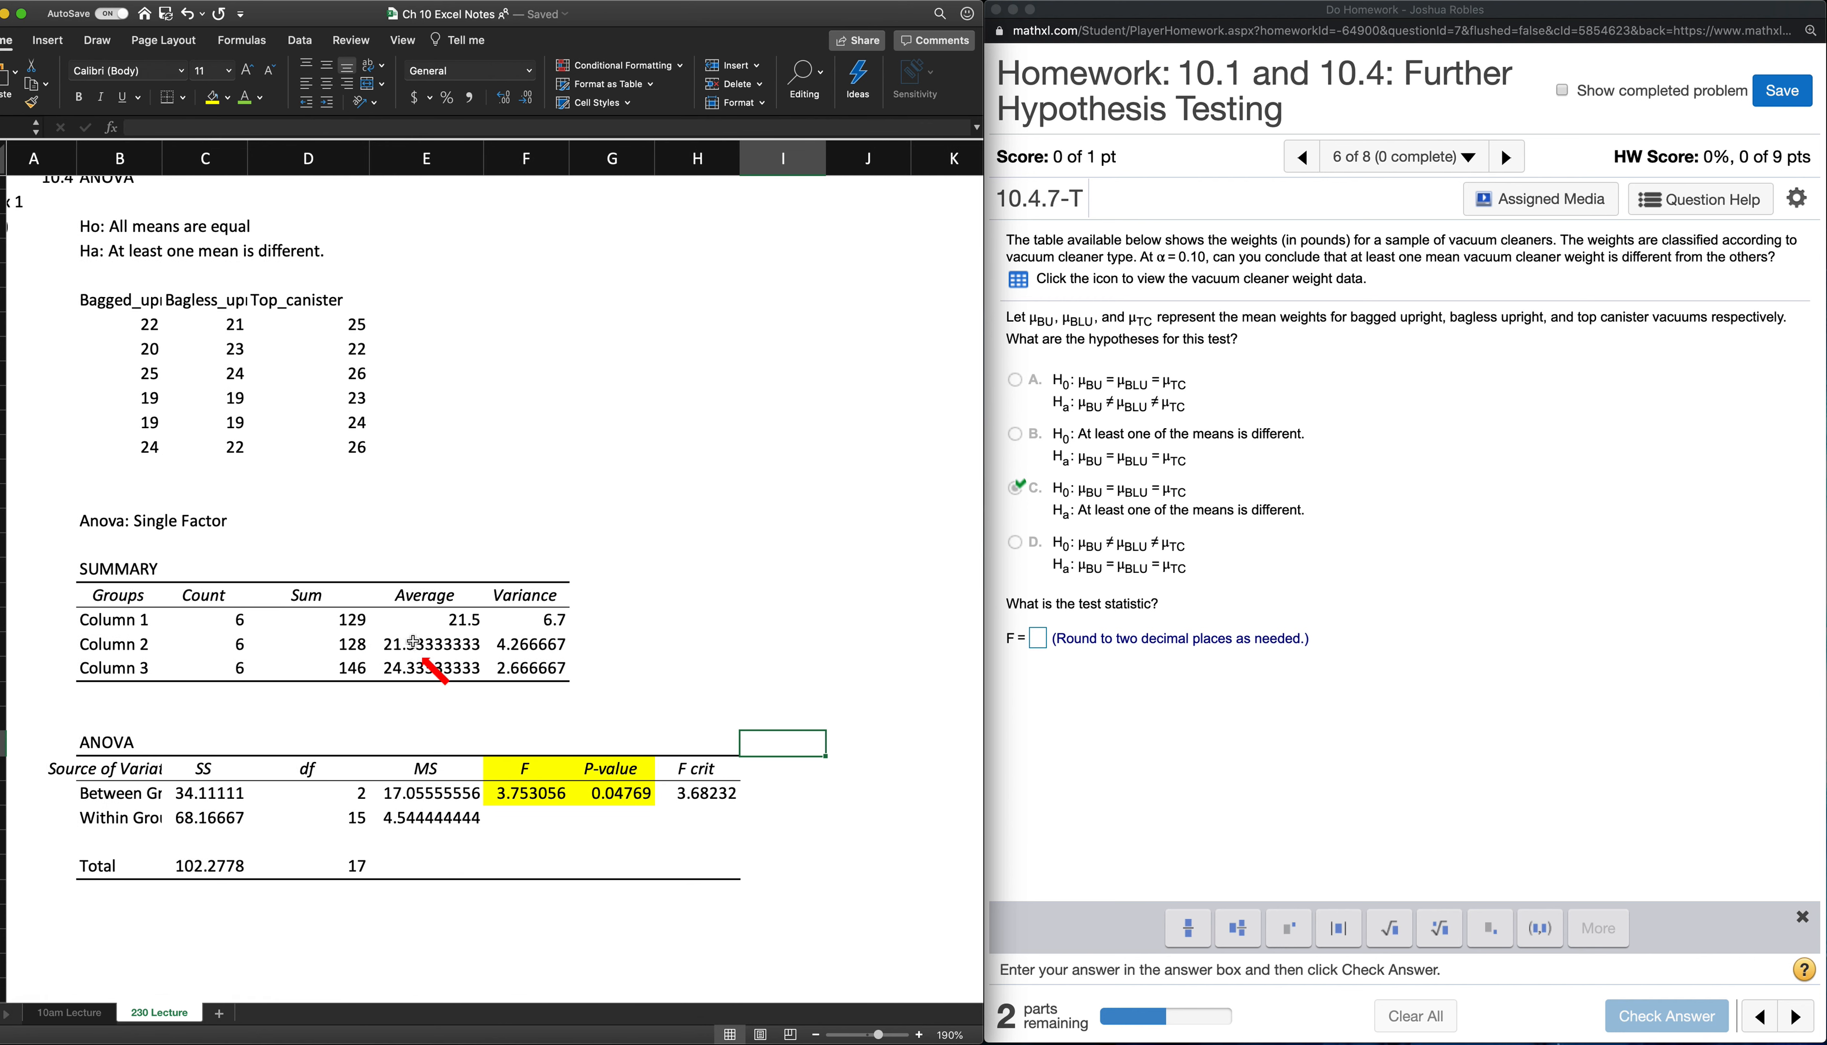
pyautogui.scroll(-1, 417, 655)
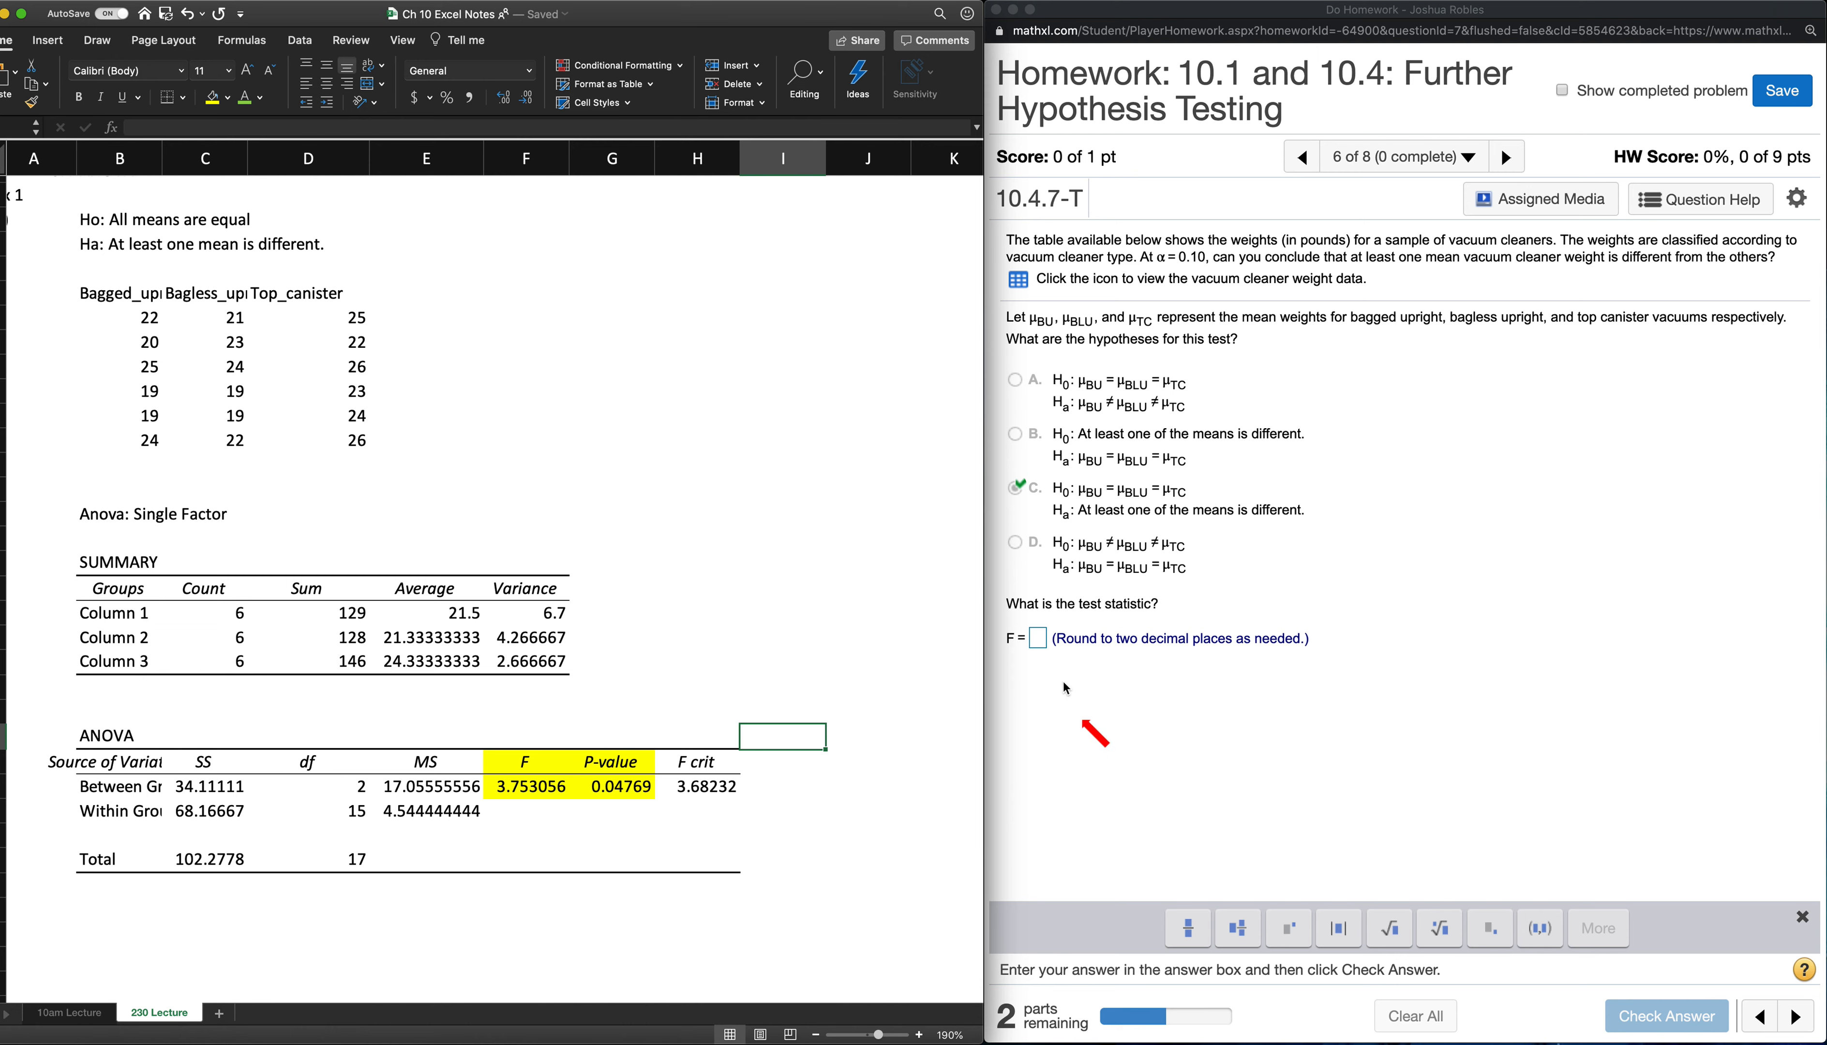
# Enter 3.75 as the F test statistic in the homework question, check the answer and dismiss the feedback
pyautogui.click(1037, 640)
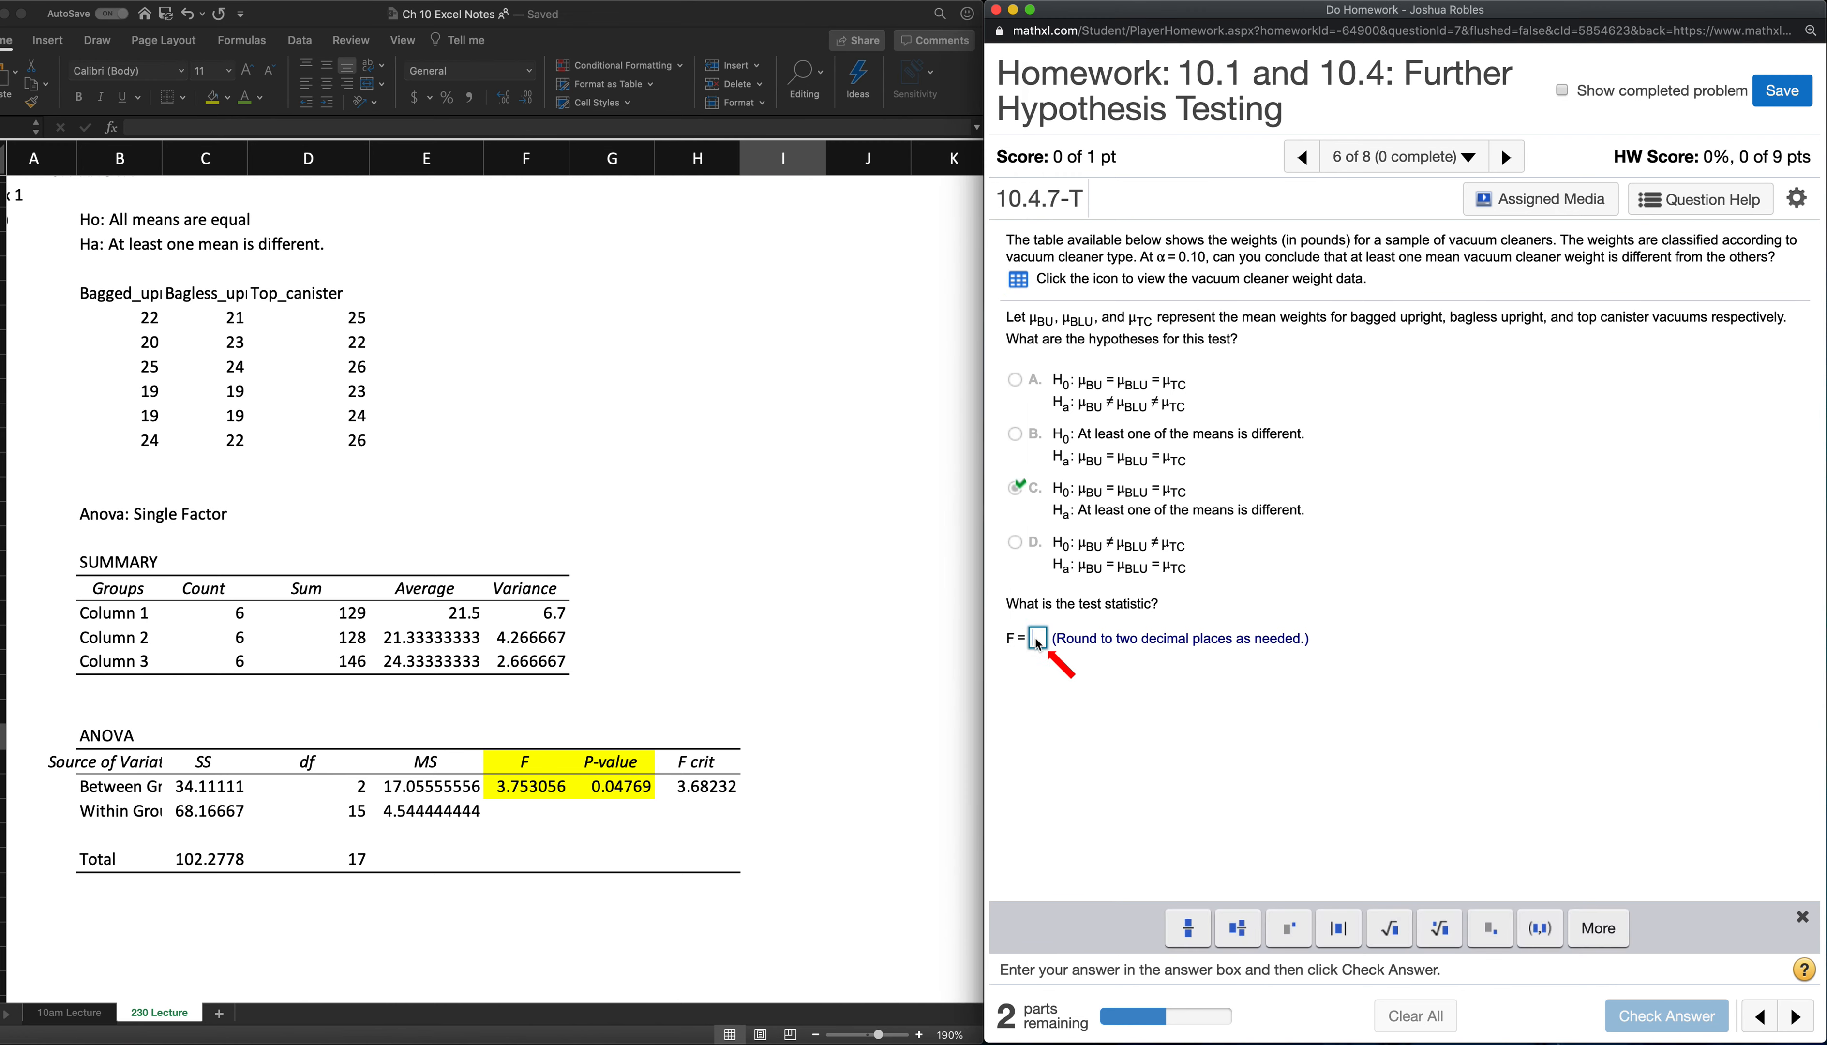
pyautogui.write('3.75')
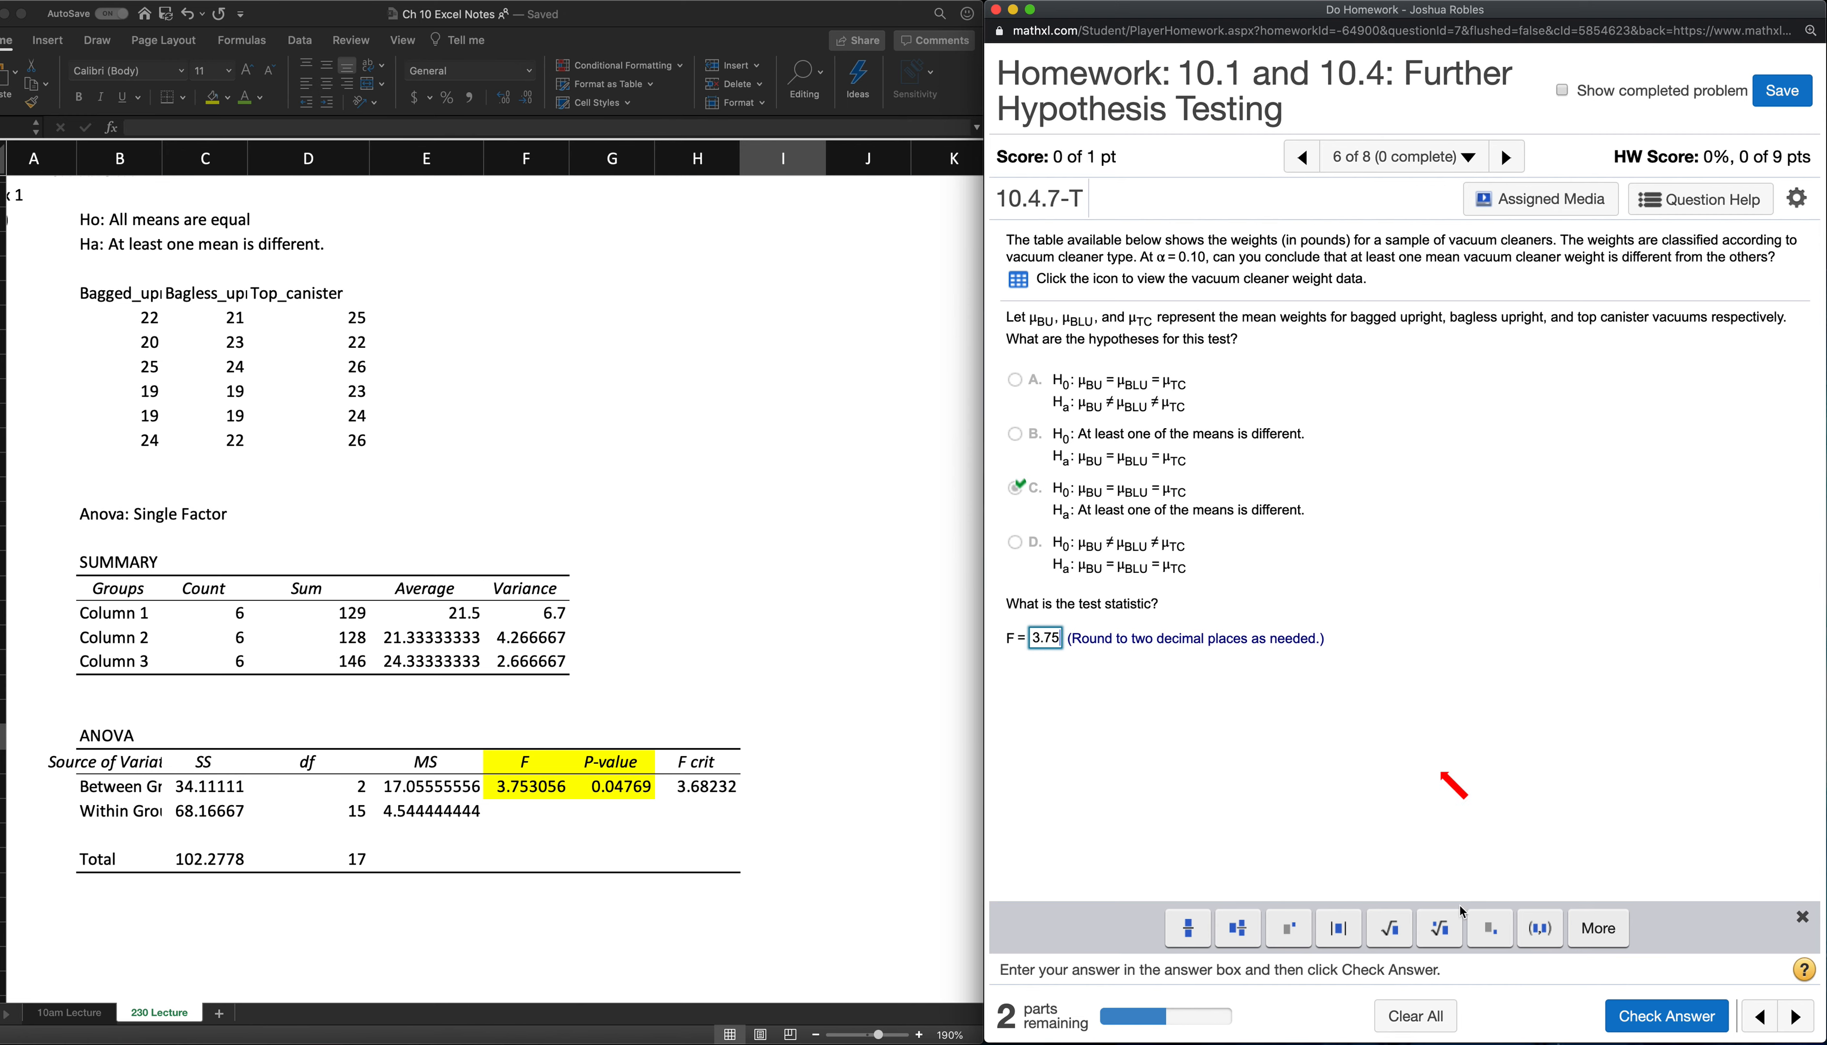
pyautogui.click(1661, 1017)
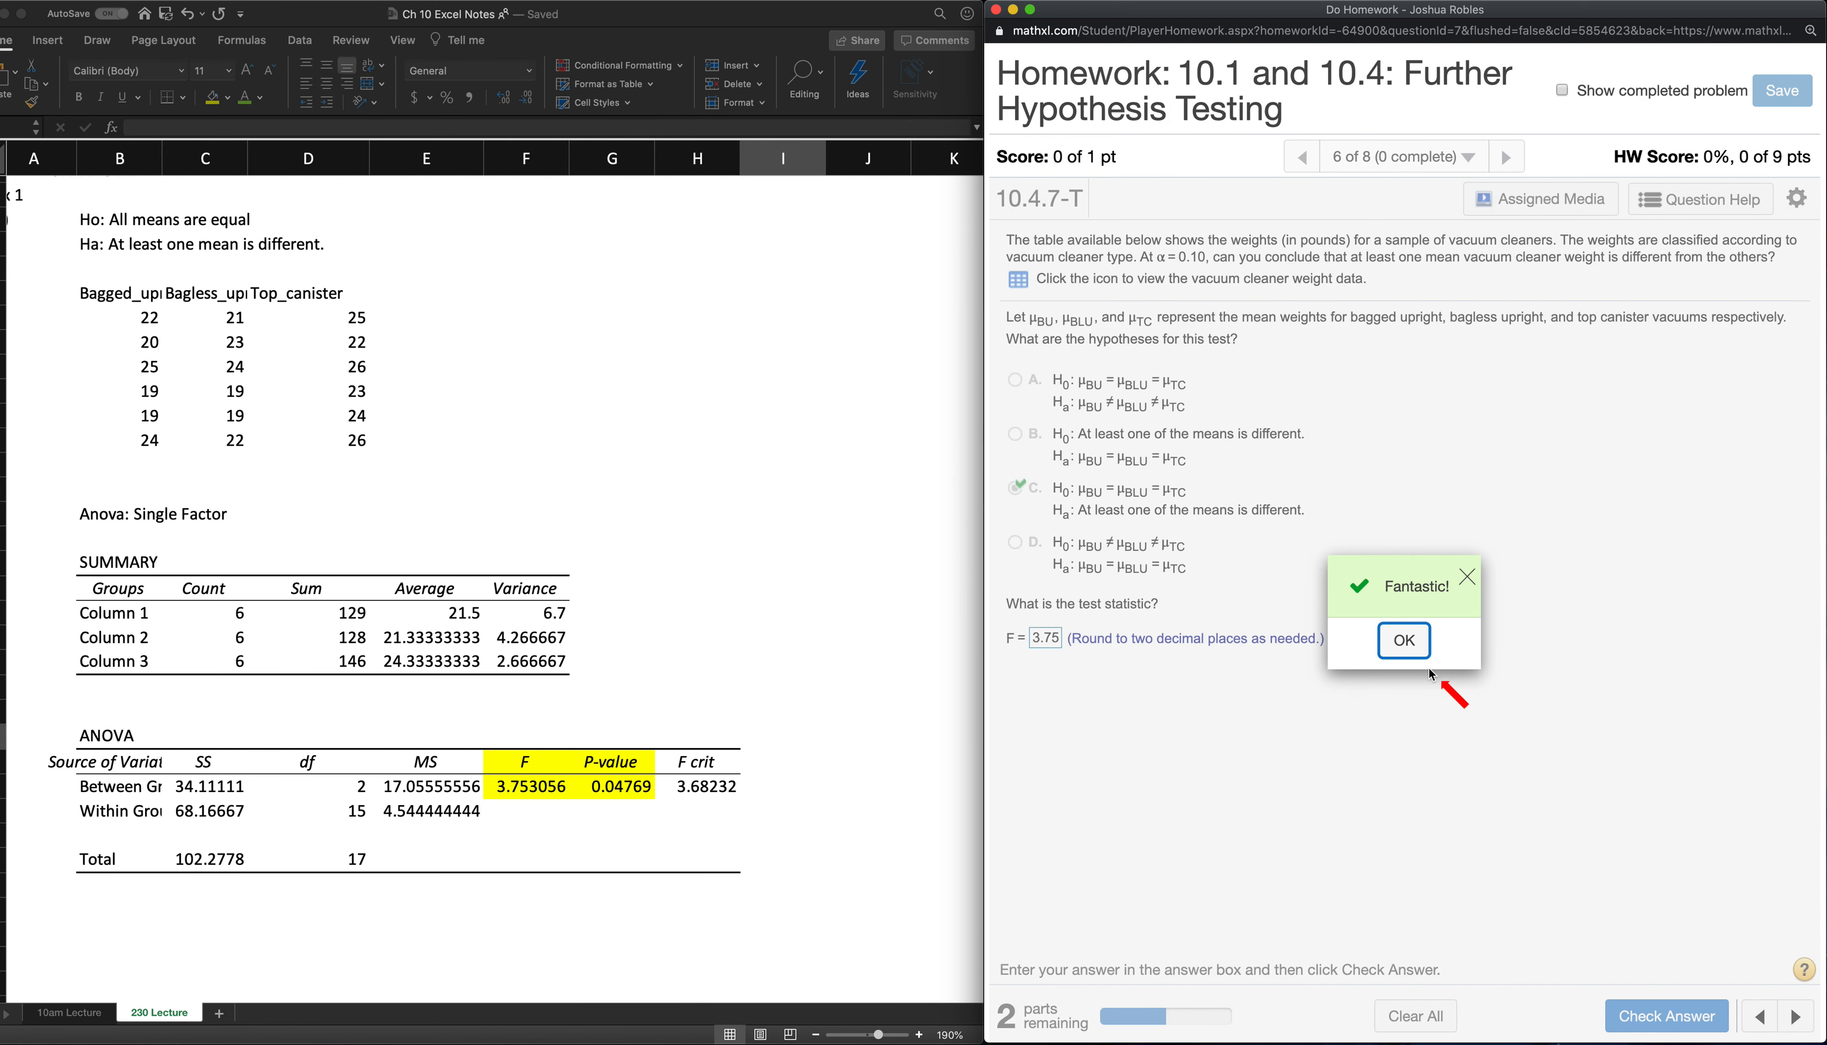
pyautogui.click(1405, 640)
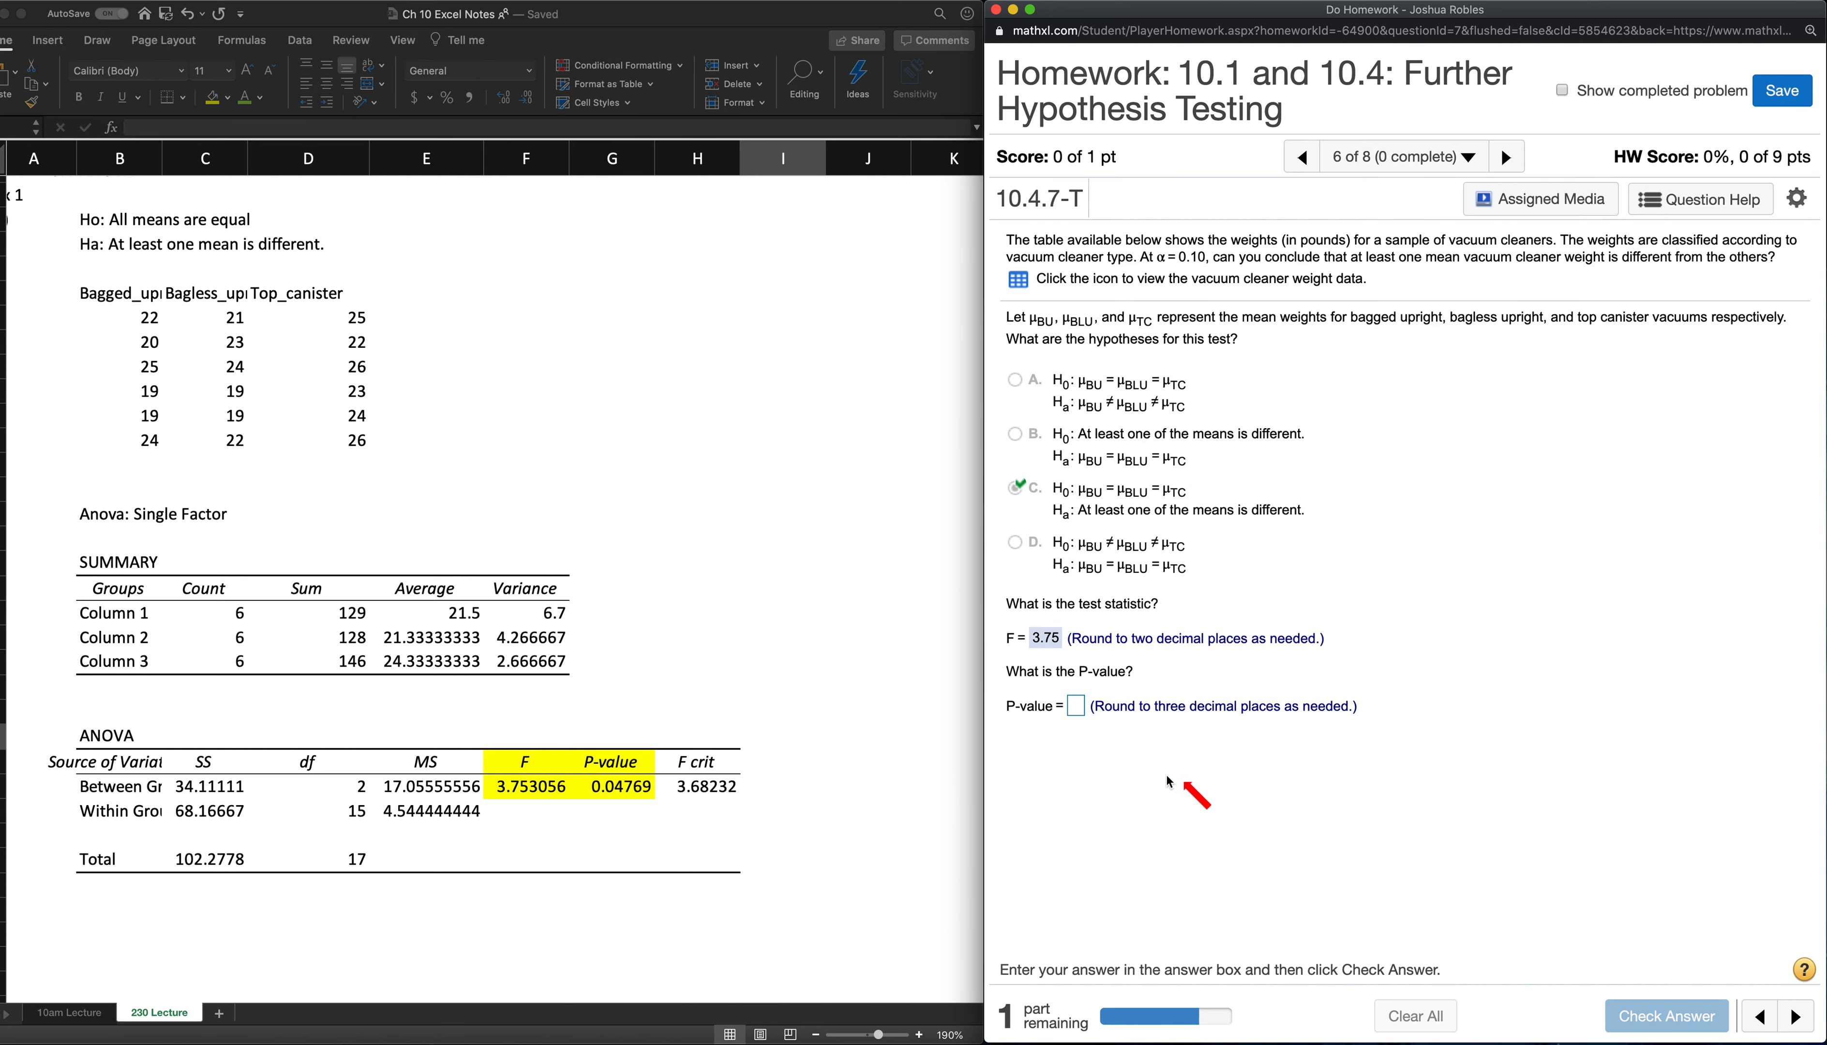
# Answer the P-value part of the homework question with .048, check it and dismiss the feedback
pyautogui.click(1077, 705)
pyautogui.write('.04')
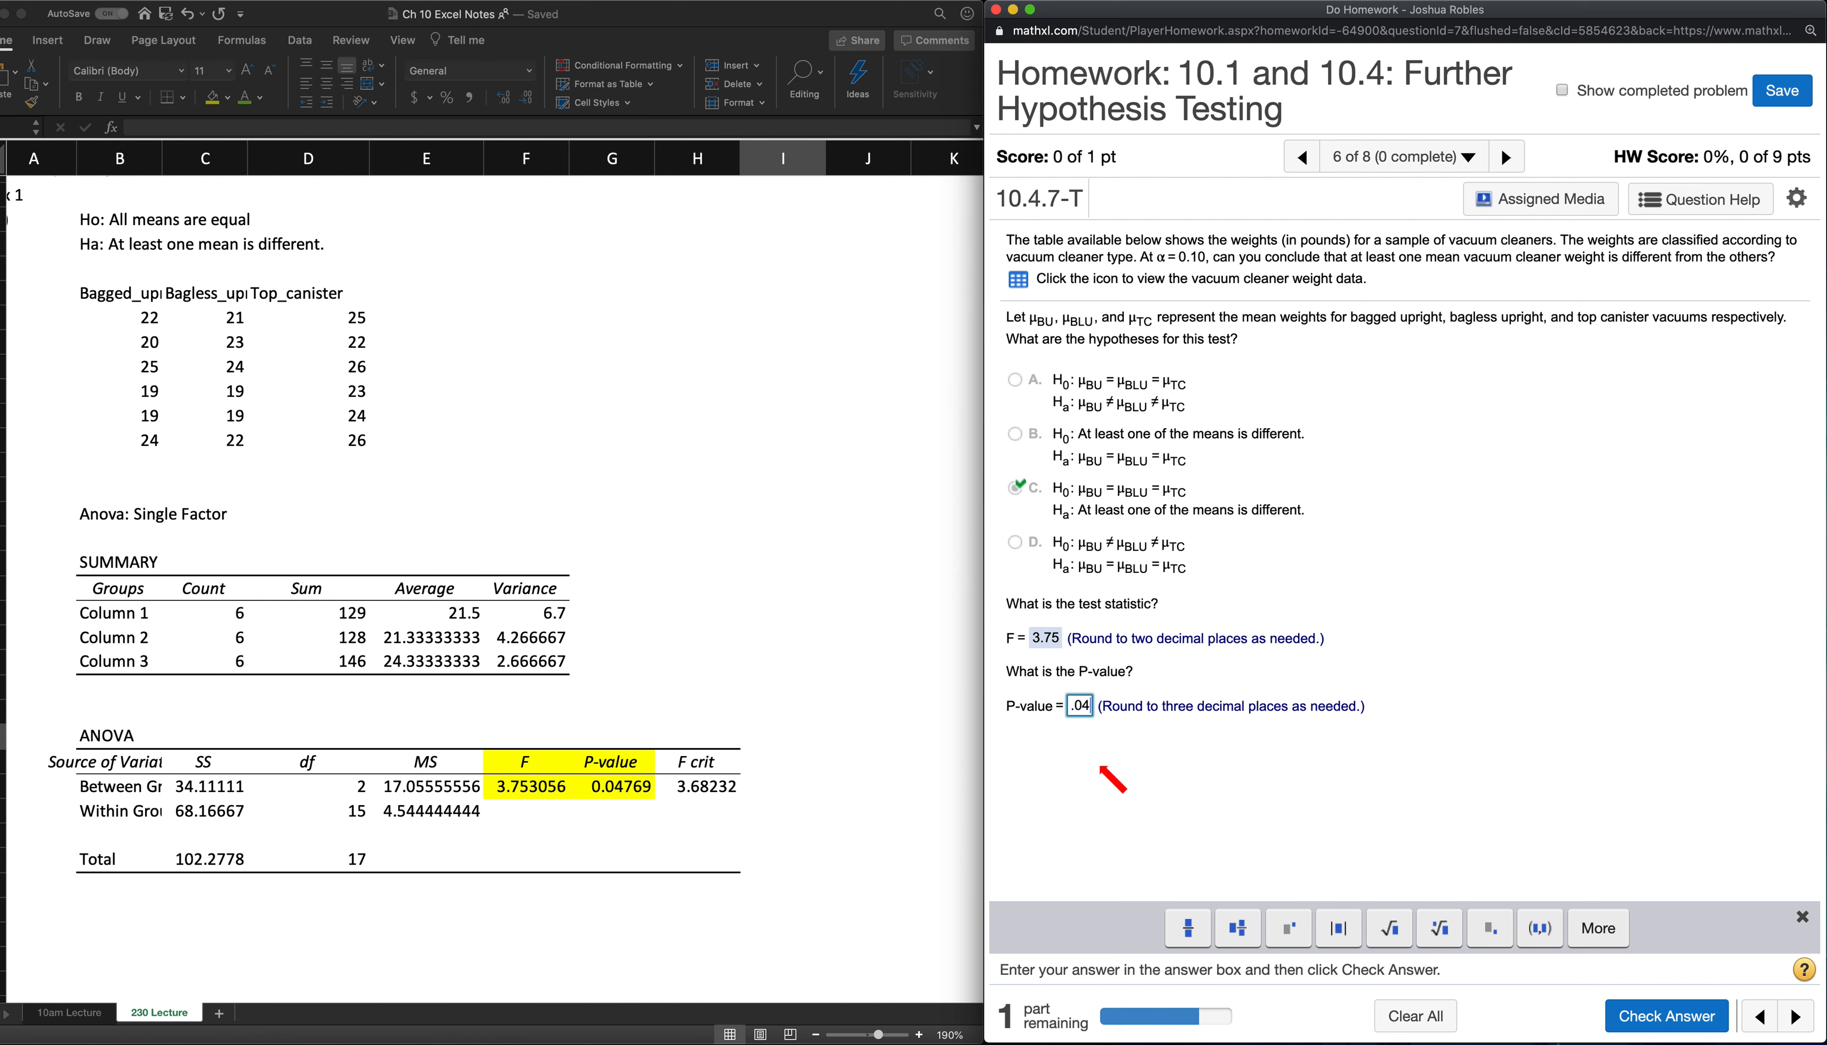
pyautogui.write('8')
pyautogui.click(1661, 1014)
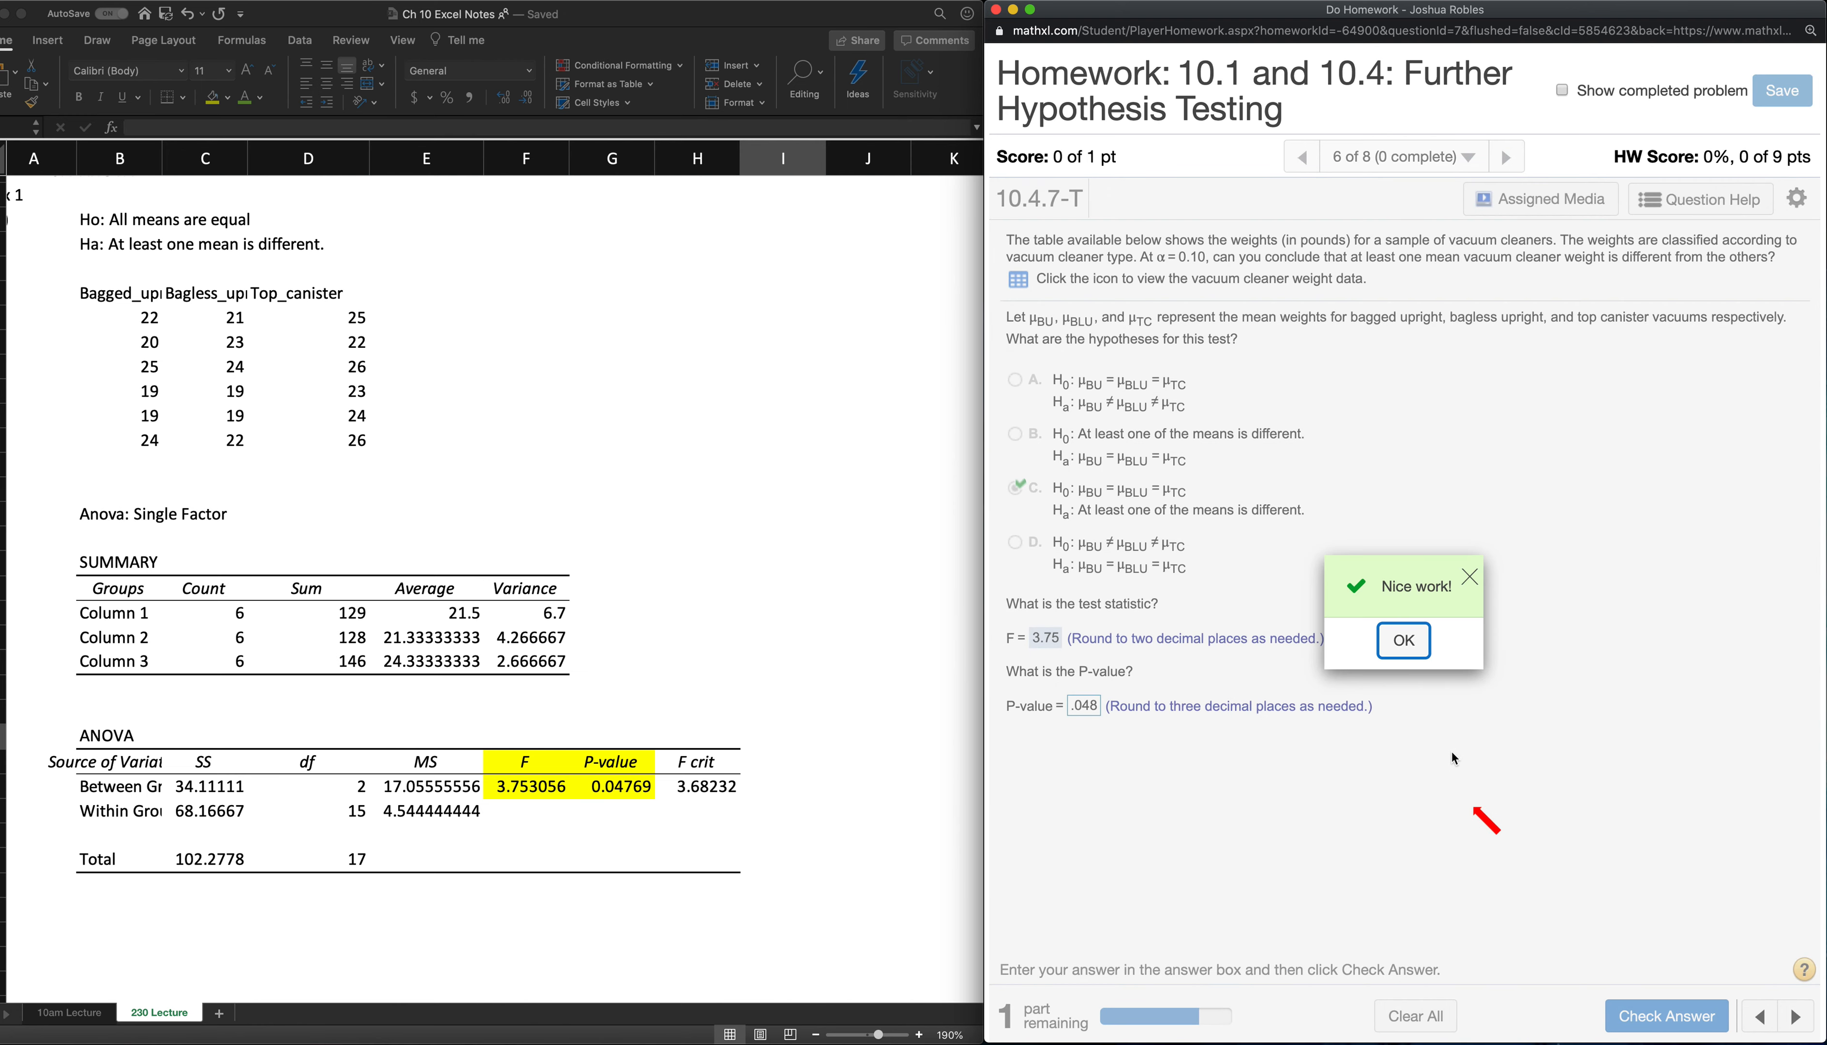
pyautogui.click(1398, 648)
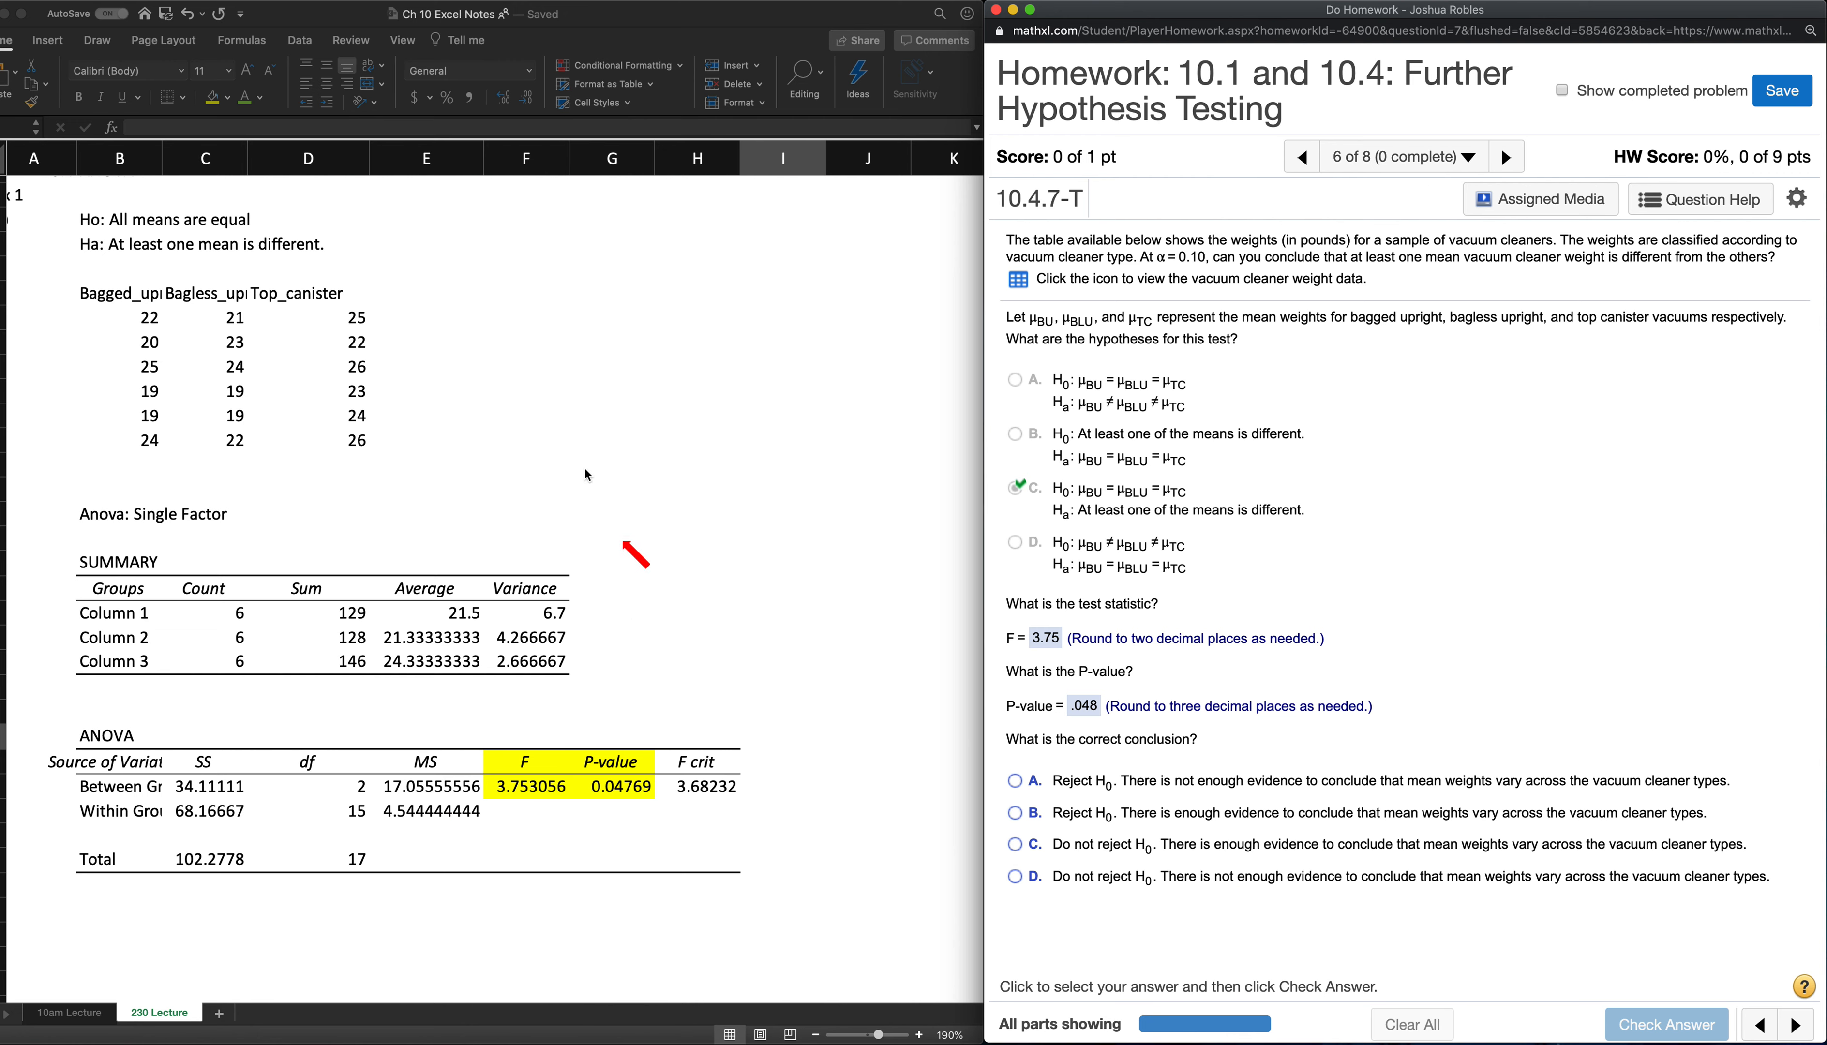
# In the Excel notes, label the ANOVA output "2)/3)" in column A and add "4)" three rows below the Total row
pyautogui.click(718, 23)
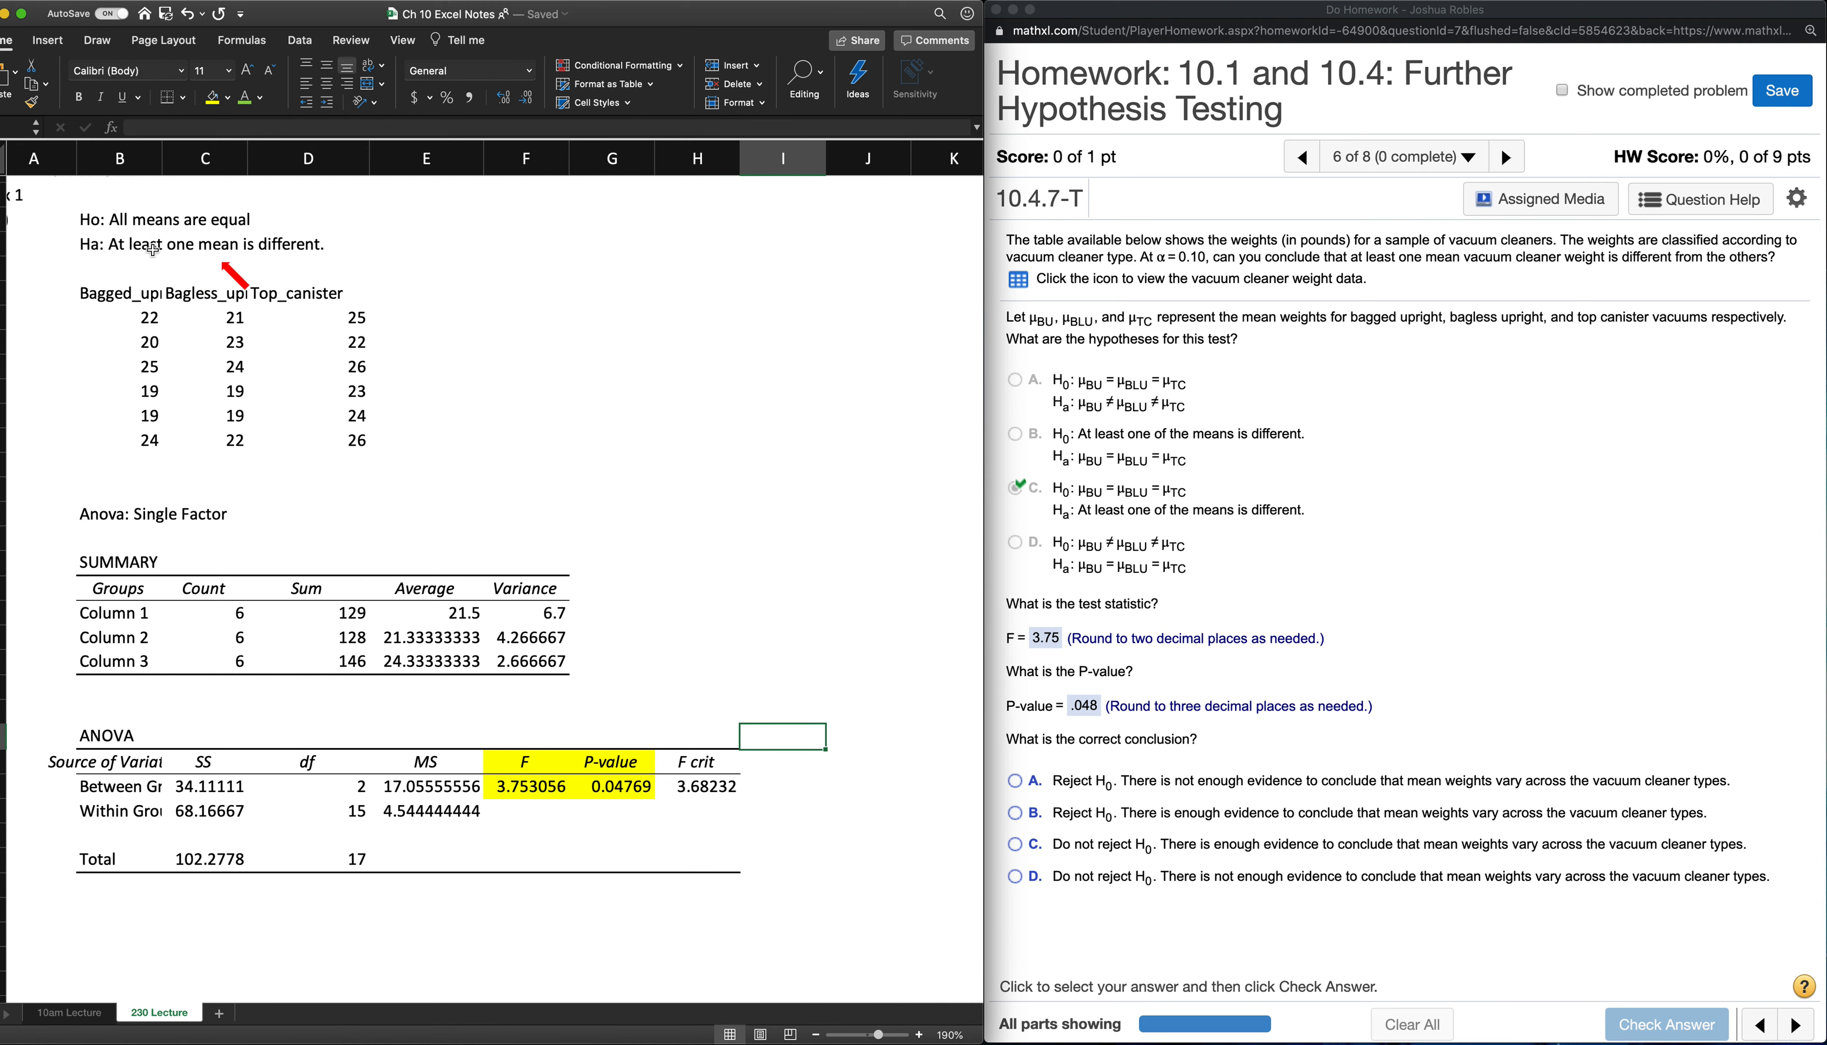
pyautogui.click(52, 225)
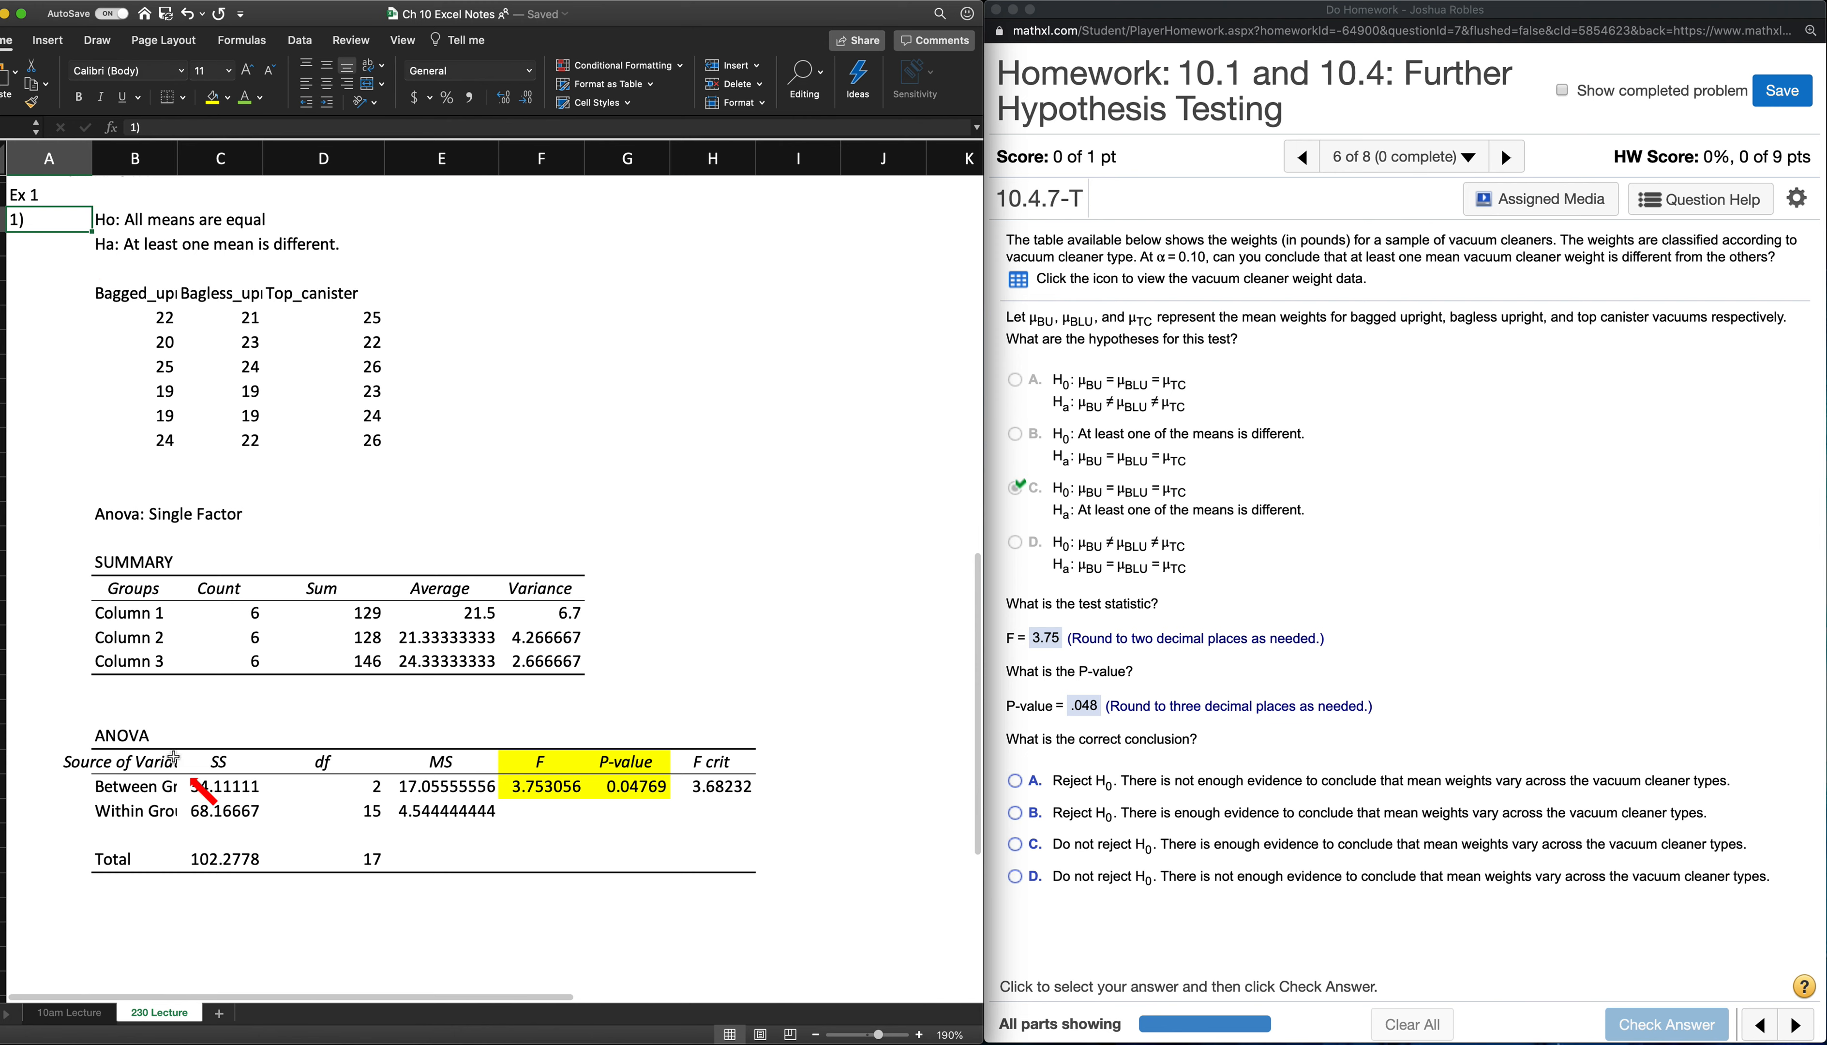
pyautogui.click(42, 514)
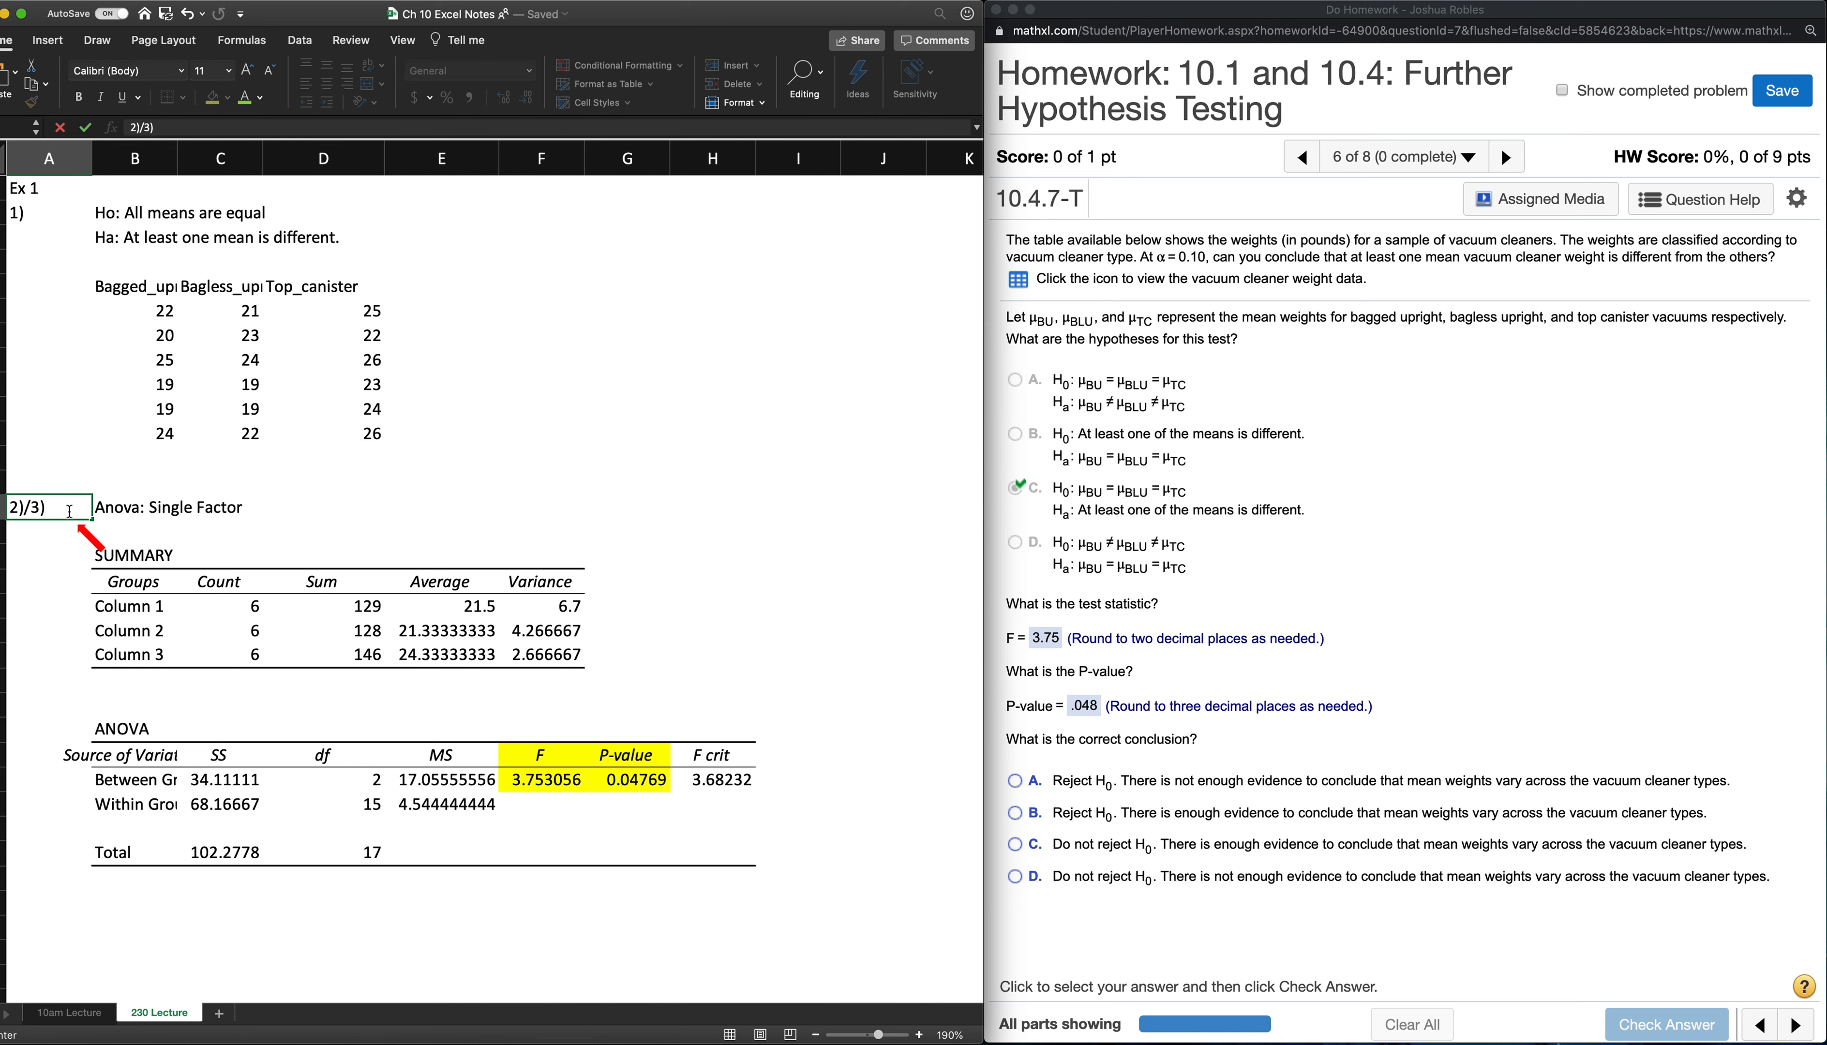
pyautogui.press('Return')
pyautogui.click(53, 919)
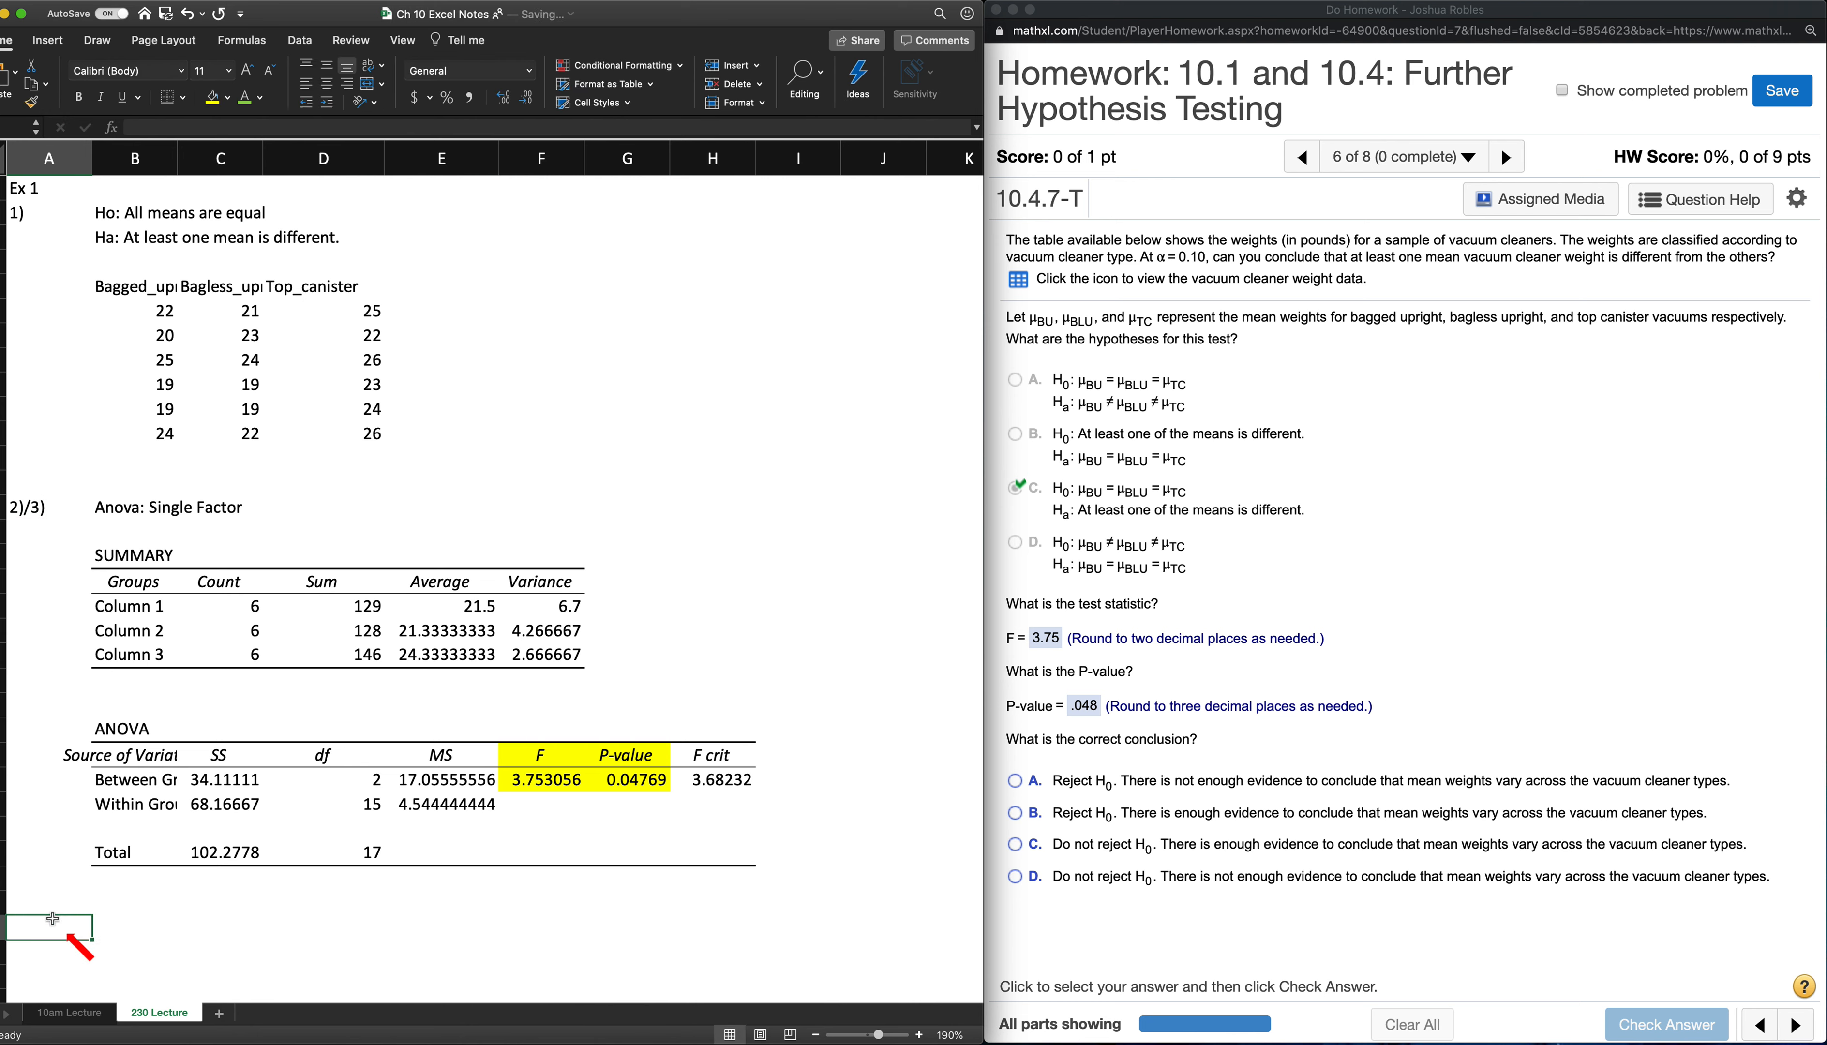
pyautogui.press('Tab')
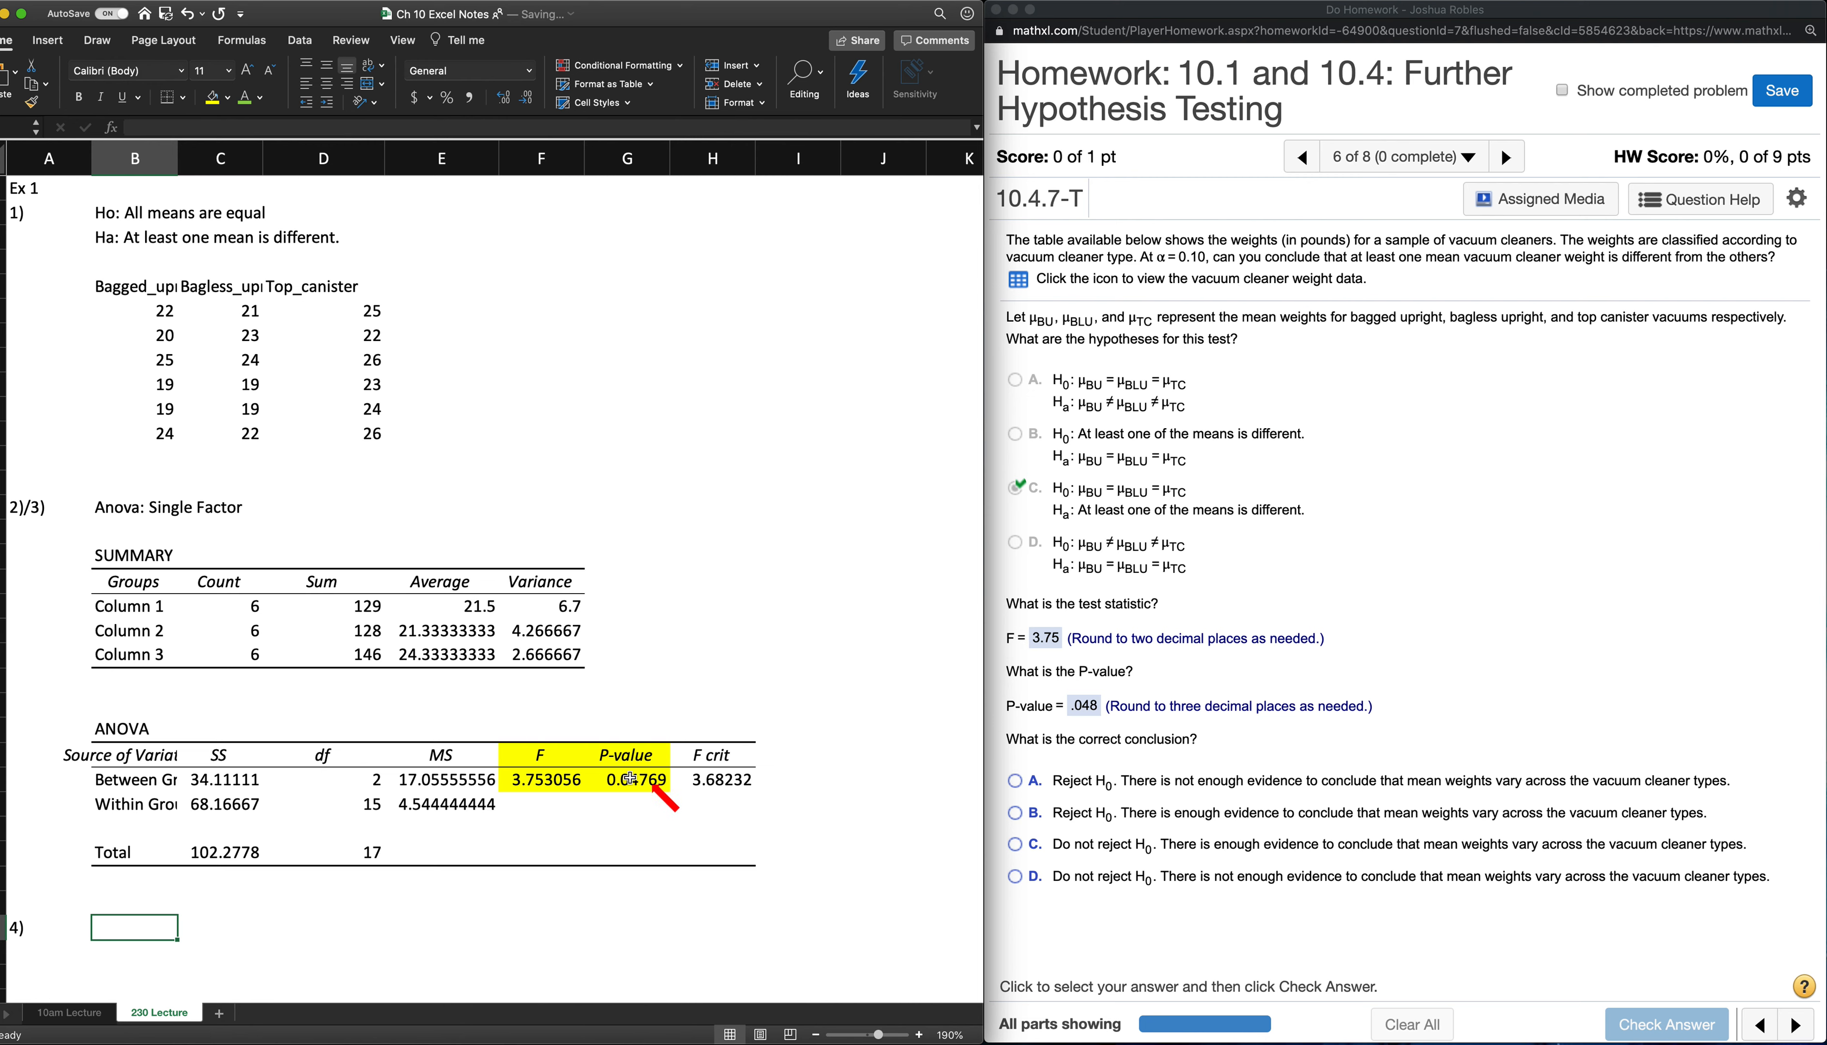
# In the Excel notes, write "Reject Ho. So, at least one mean weight is different." beside "4)" and add "5)" two rows below in column A
pyautogui.click(127, 929)
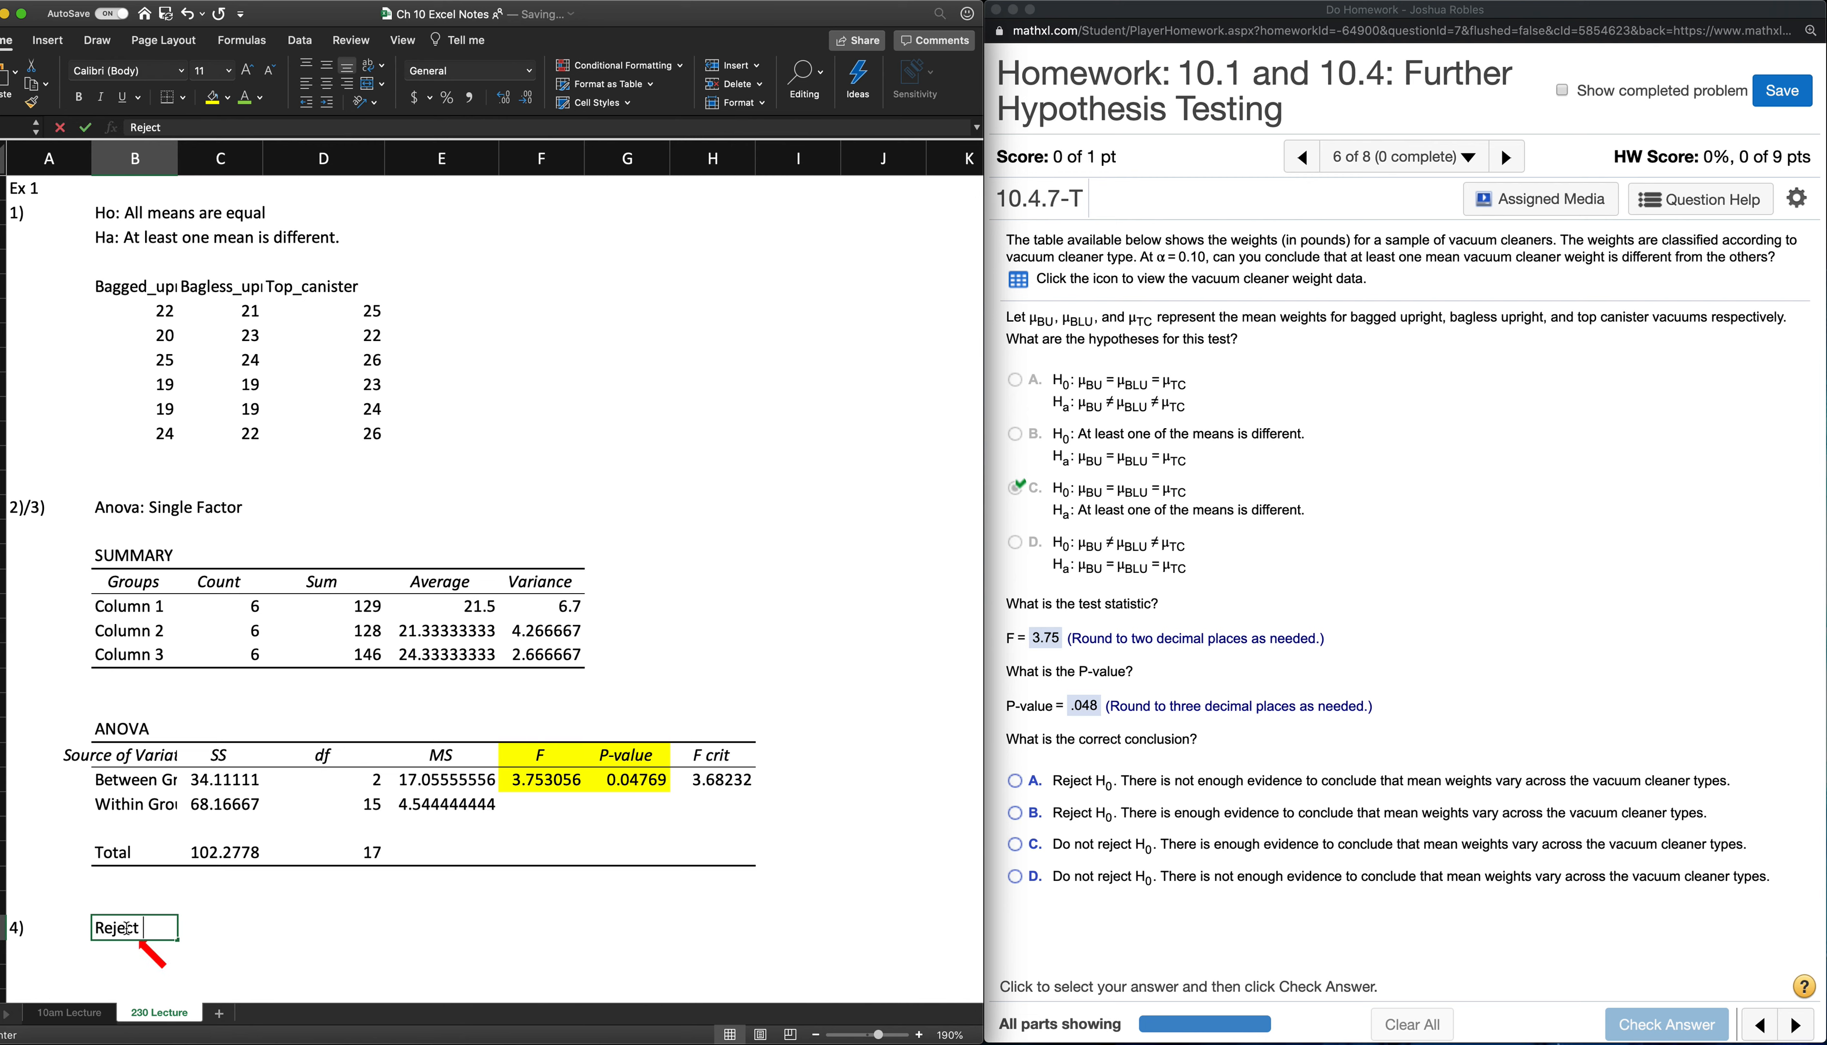
pyautogui.write('Reject Ho. So, at least one mean weight is different.')
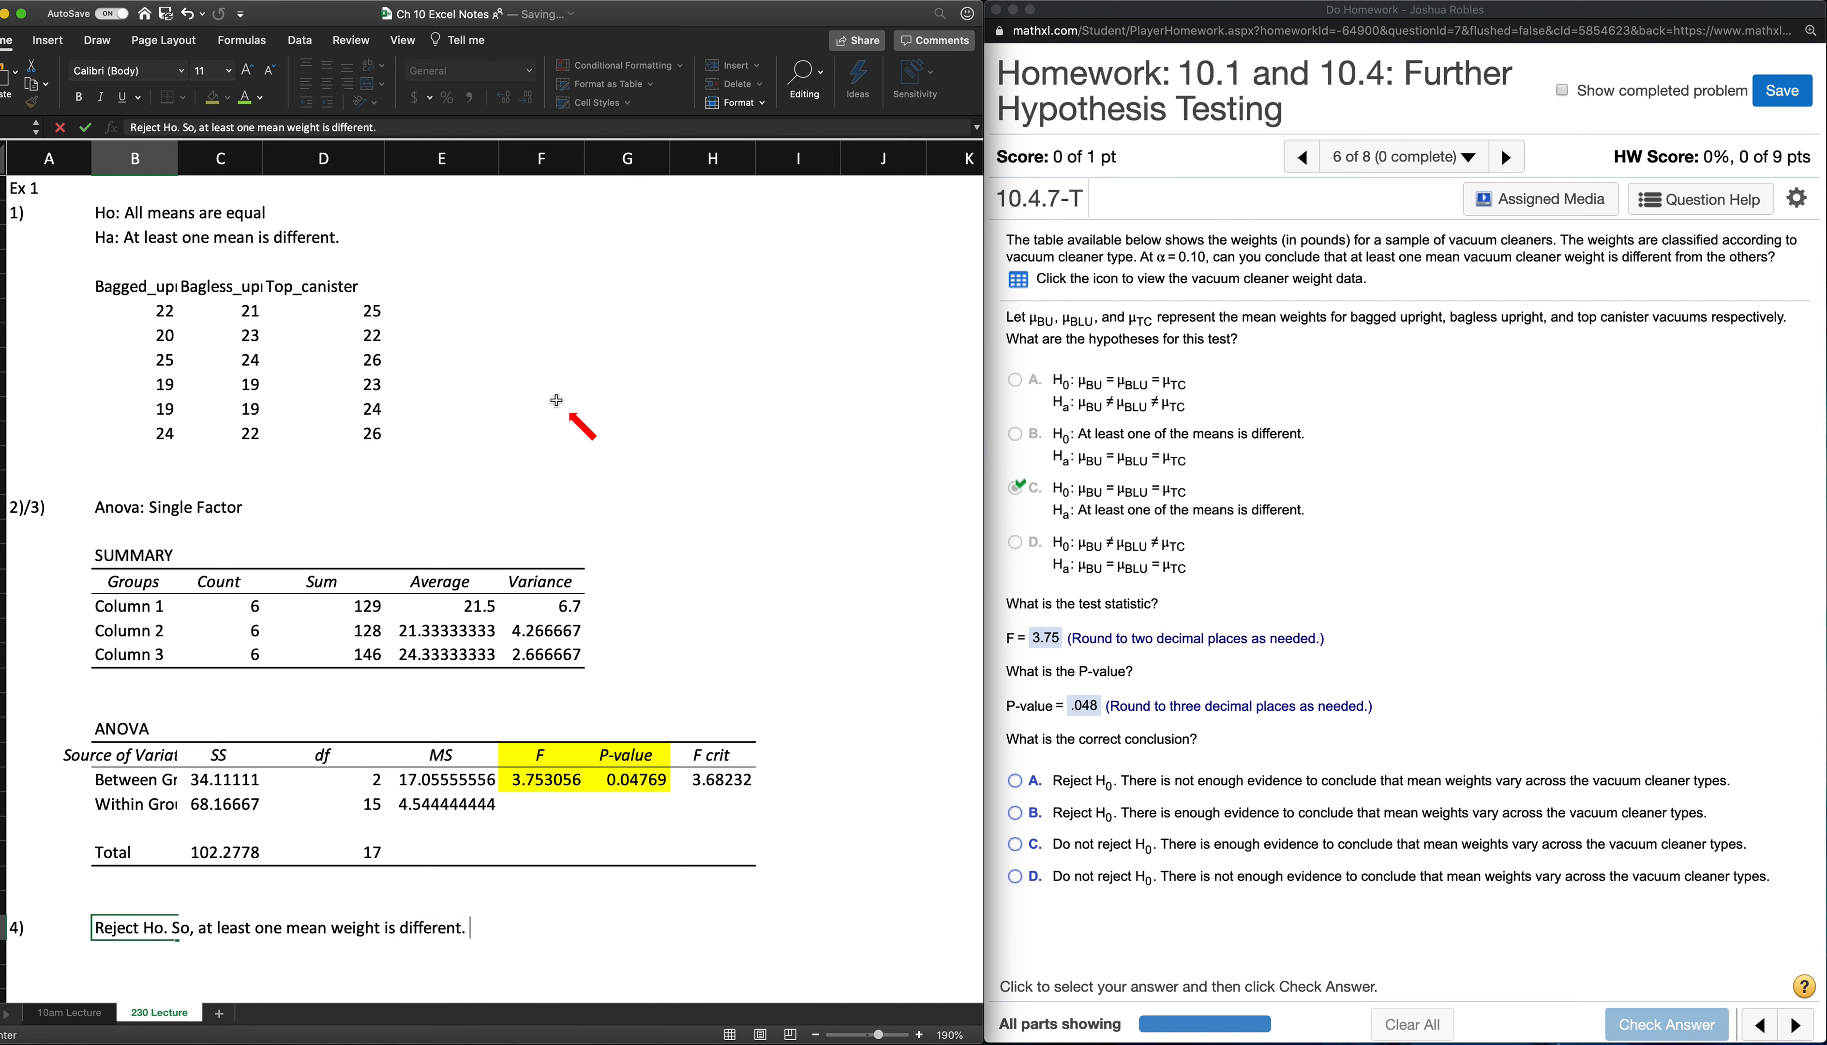
pyautogui.press('Return')
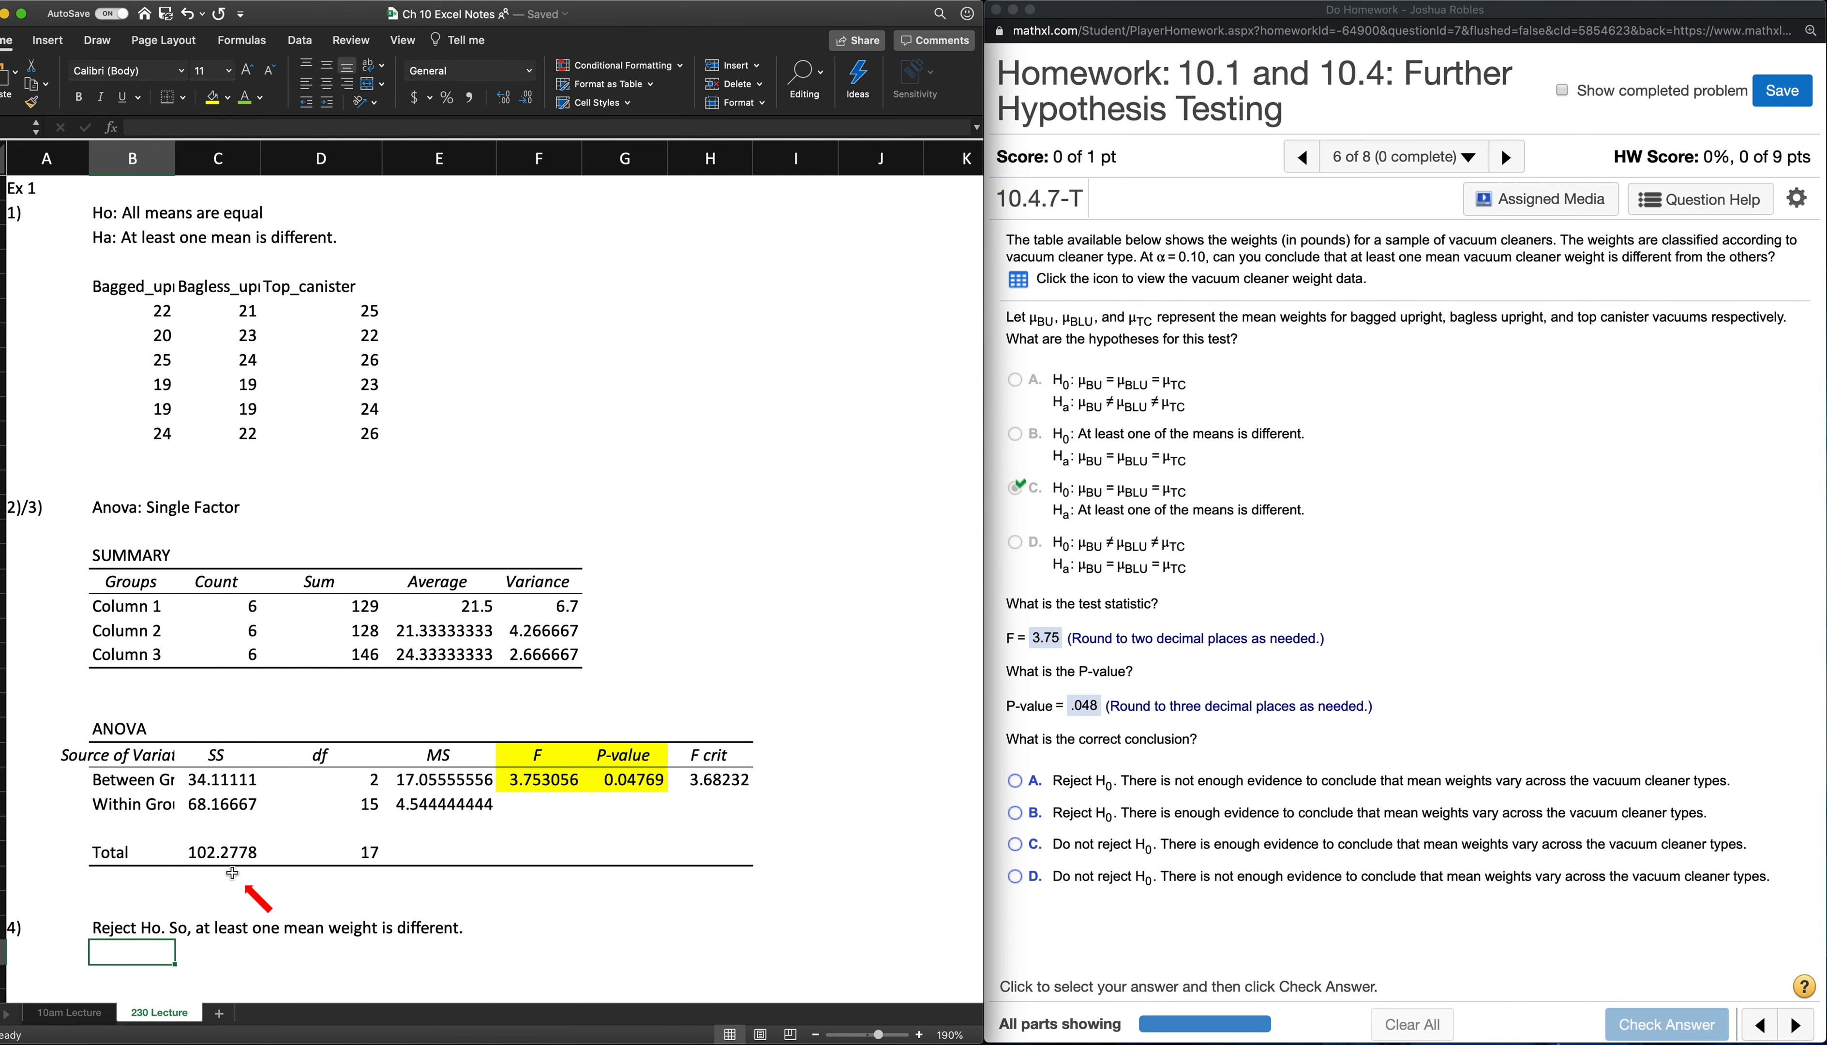
pyautogui.click(35, 969)
pyautogui.write('5')
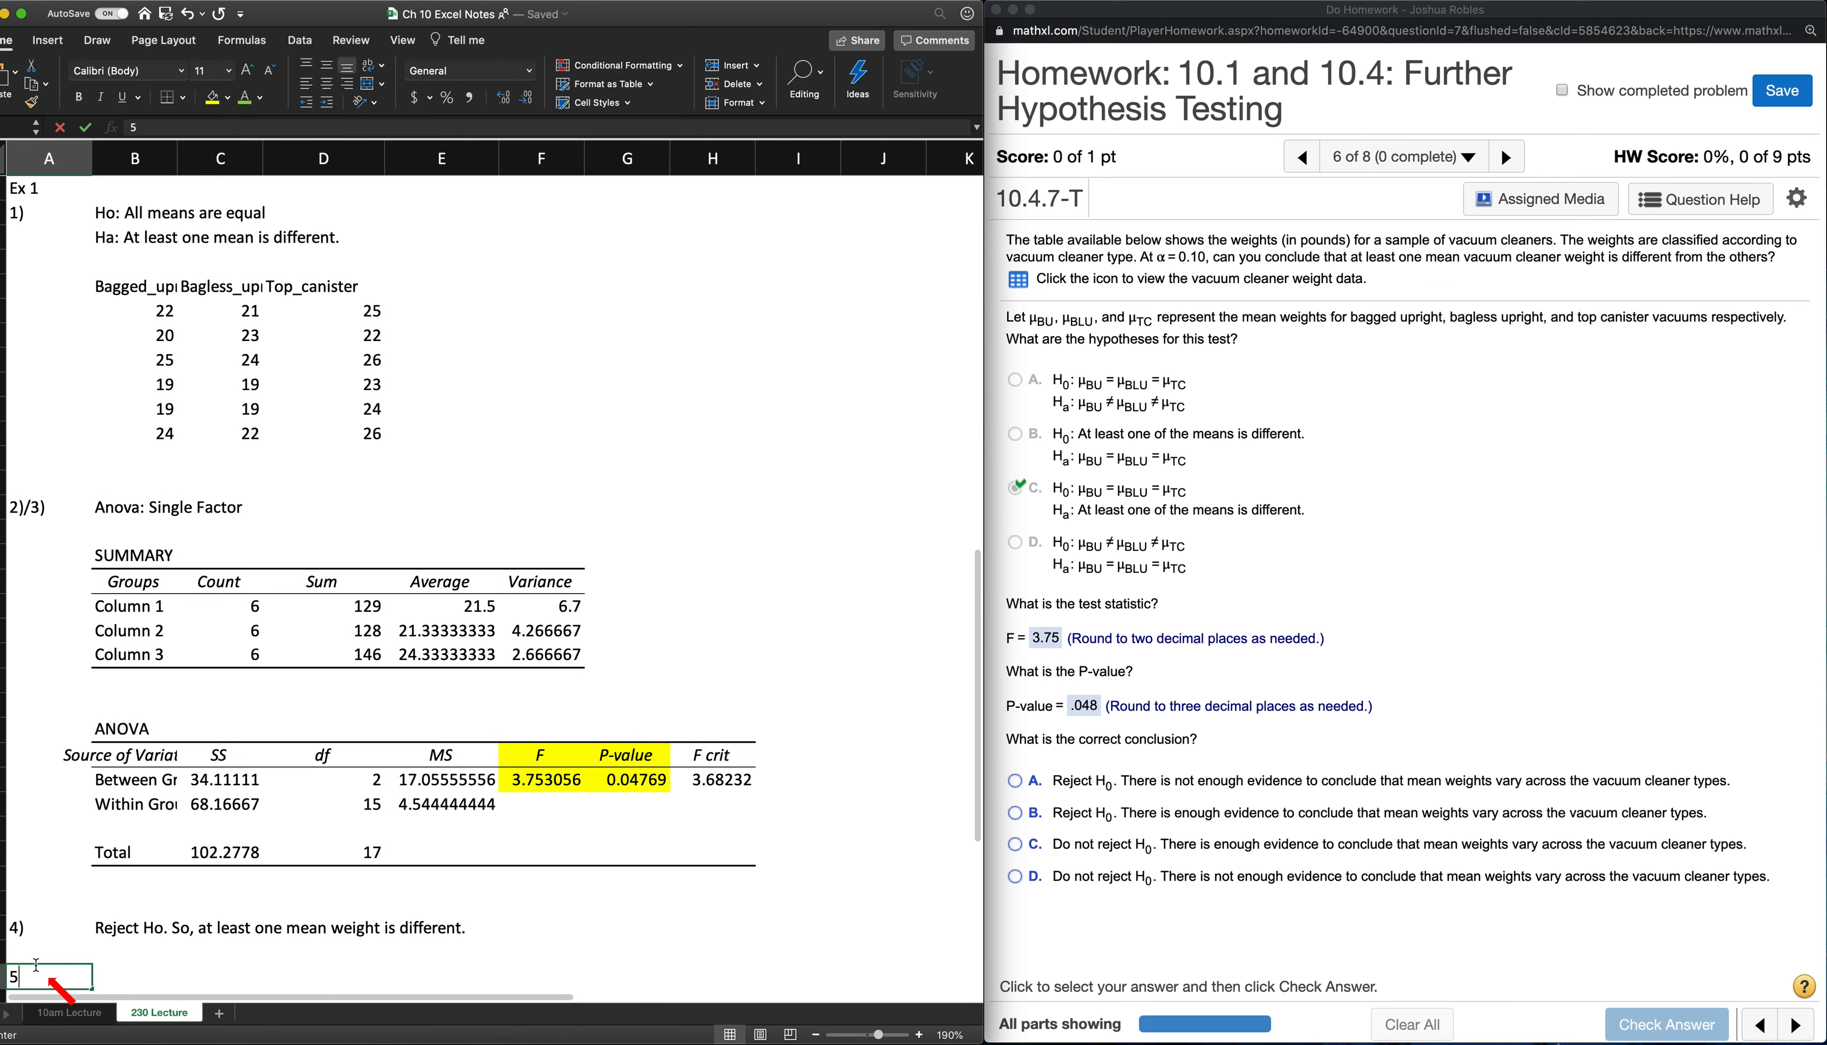
pyautogui.write(')')
pyautogui.press('Tab')
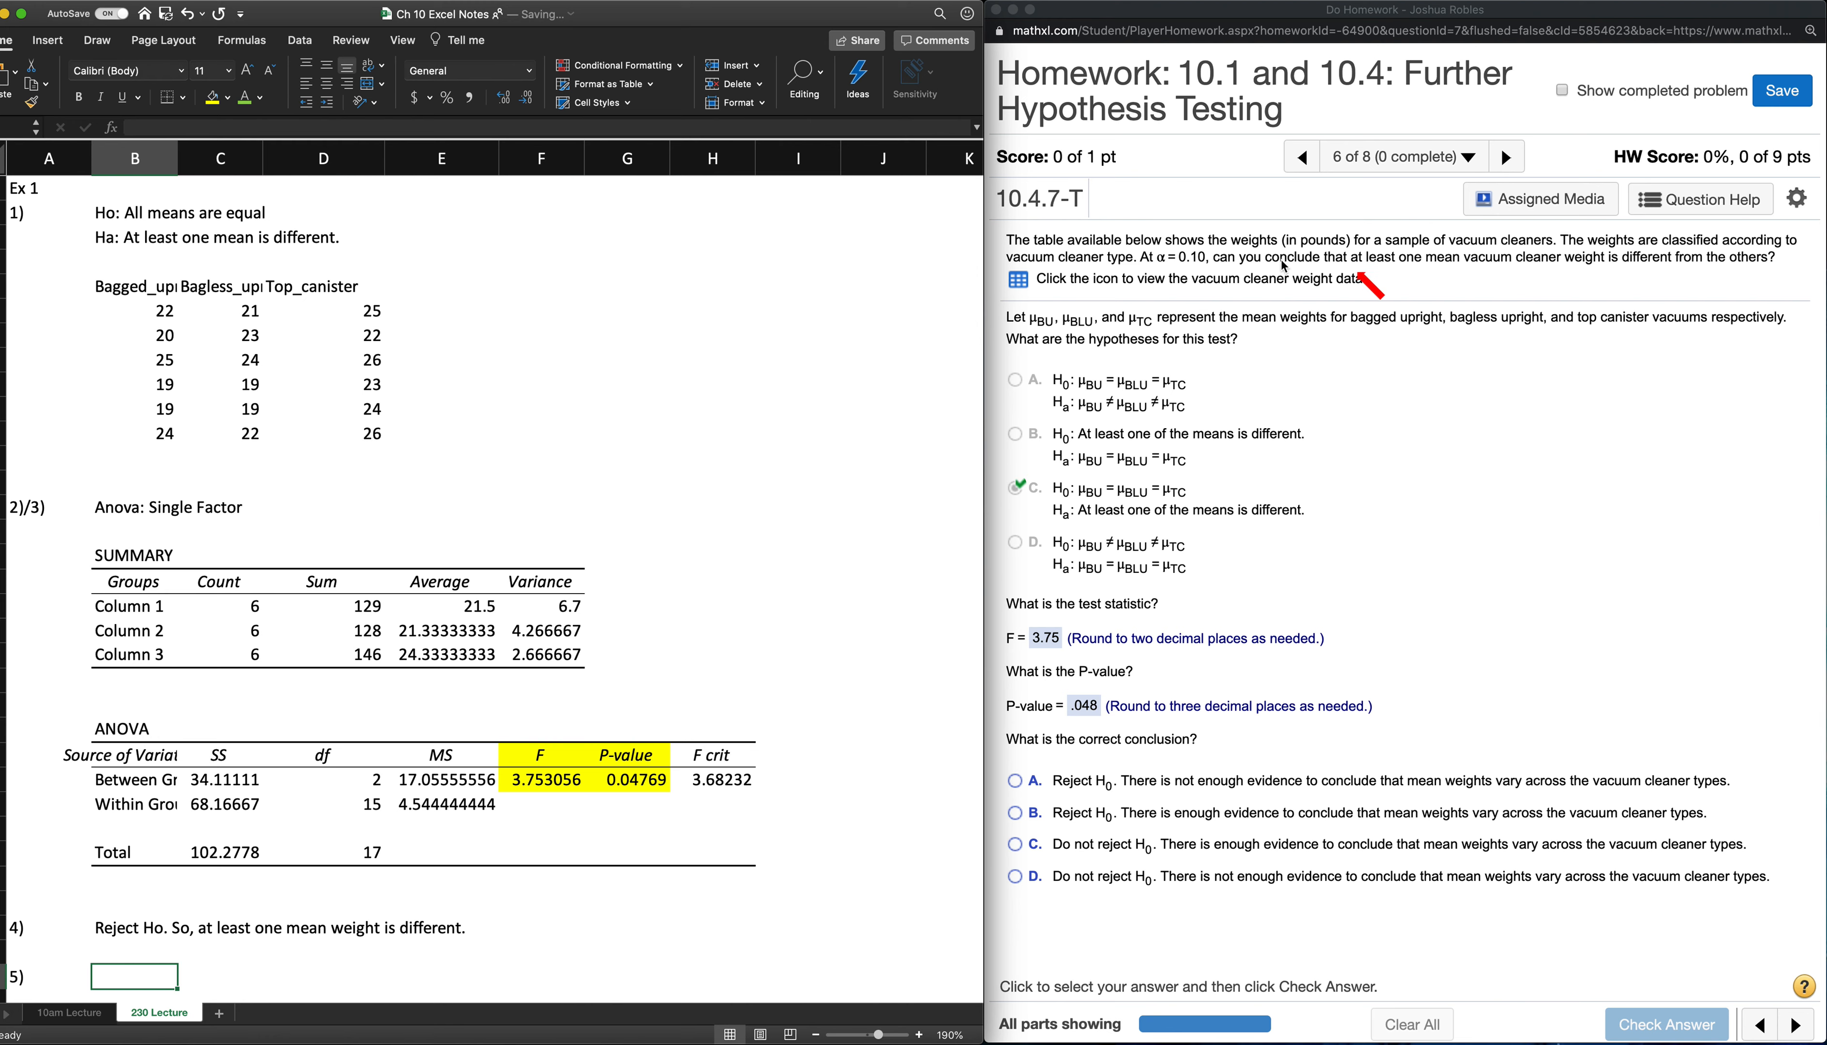
# In the homework question, choose conclusion B: reject H0, with enough evidence that mean weights vary across the vacuum cleaner types
pyautogui.click(1498, 278)
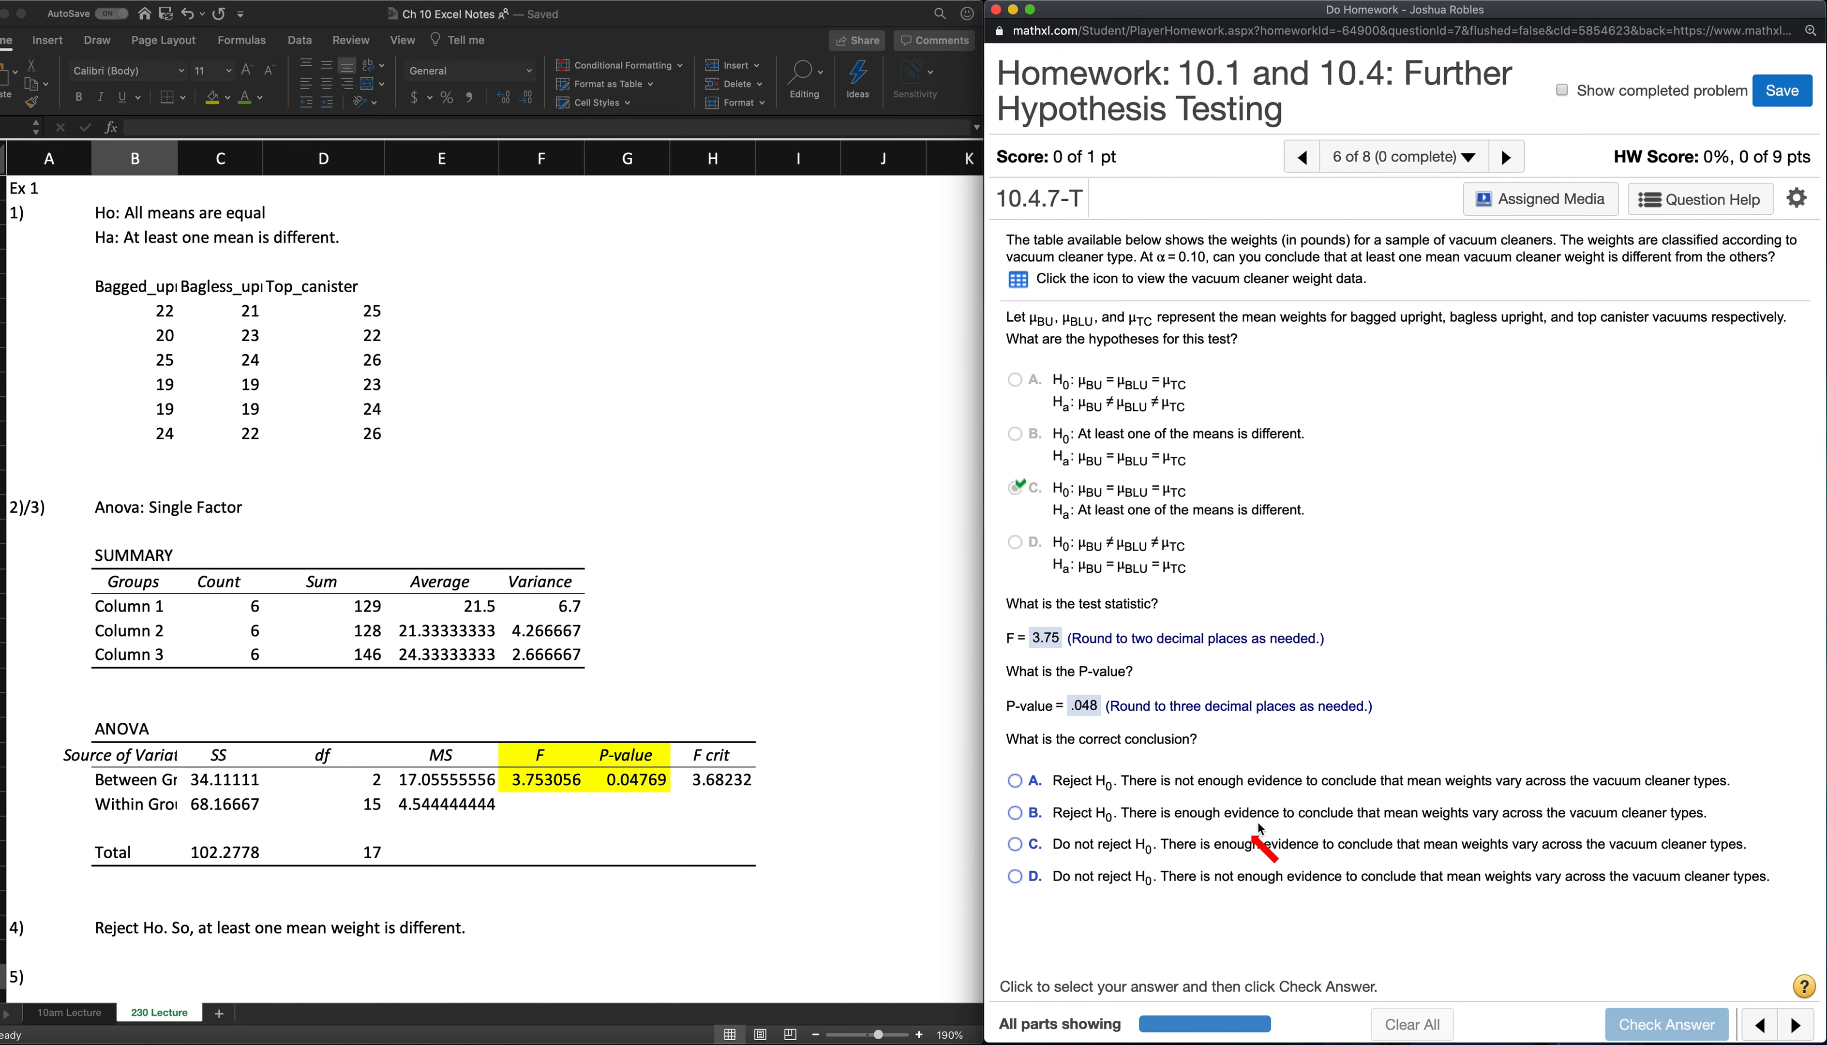
pyautogui.click(1016, 814)
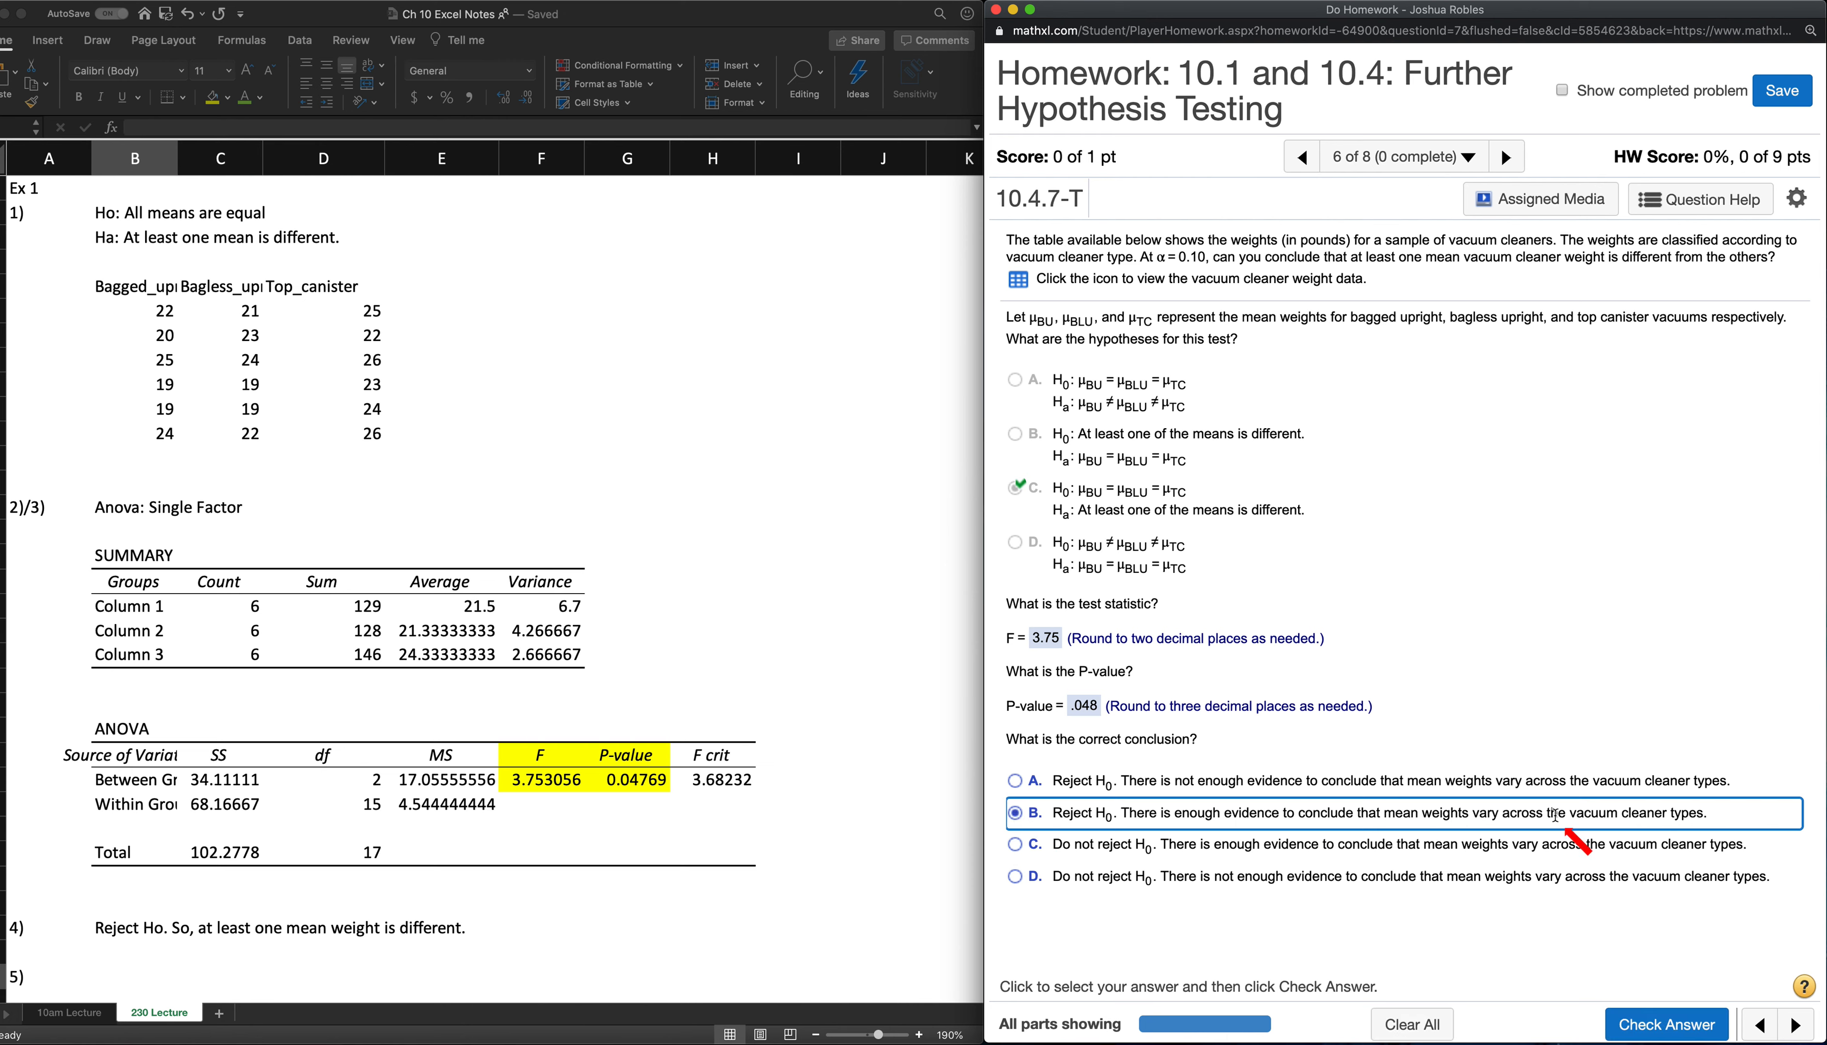
# In the Excel notes, fill the alternative hypothesis line "Ha: At least one mean is different." with yellow across columns B to D
pyautogui.click(180, 241)
pyautogui.click(132, 241)
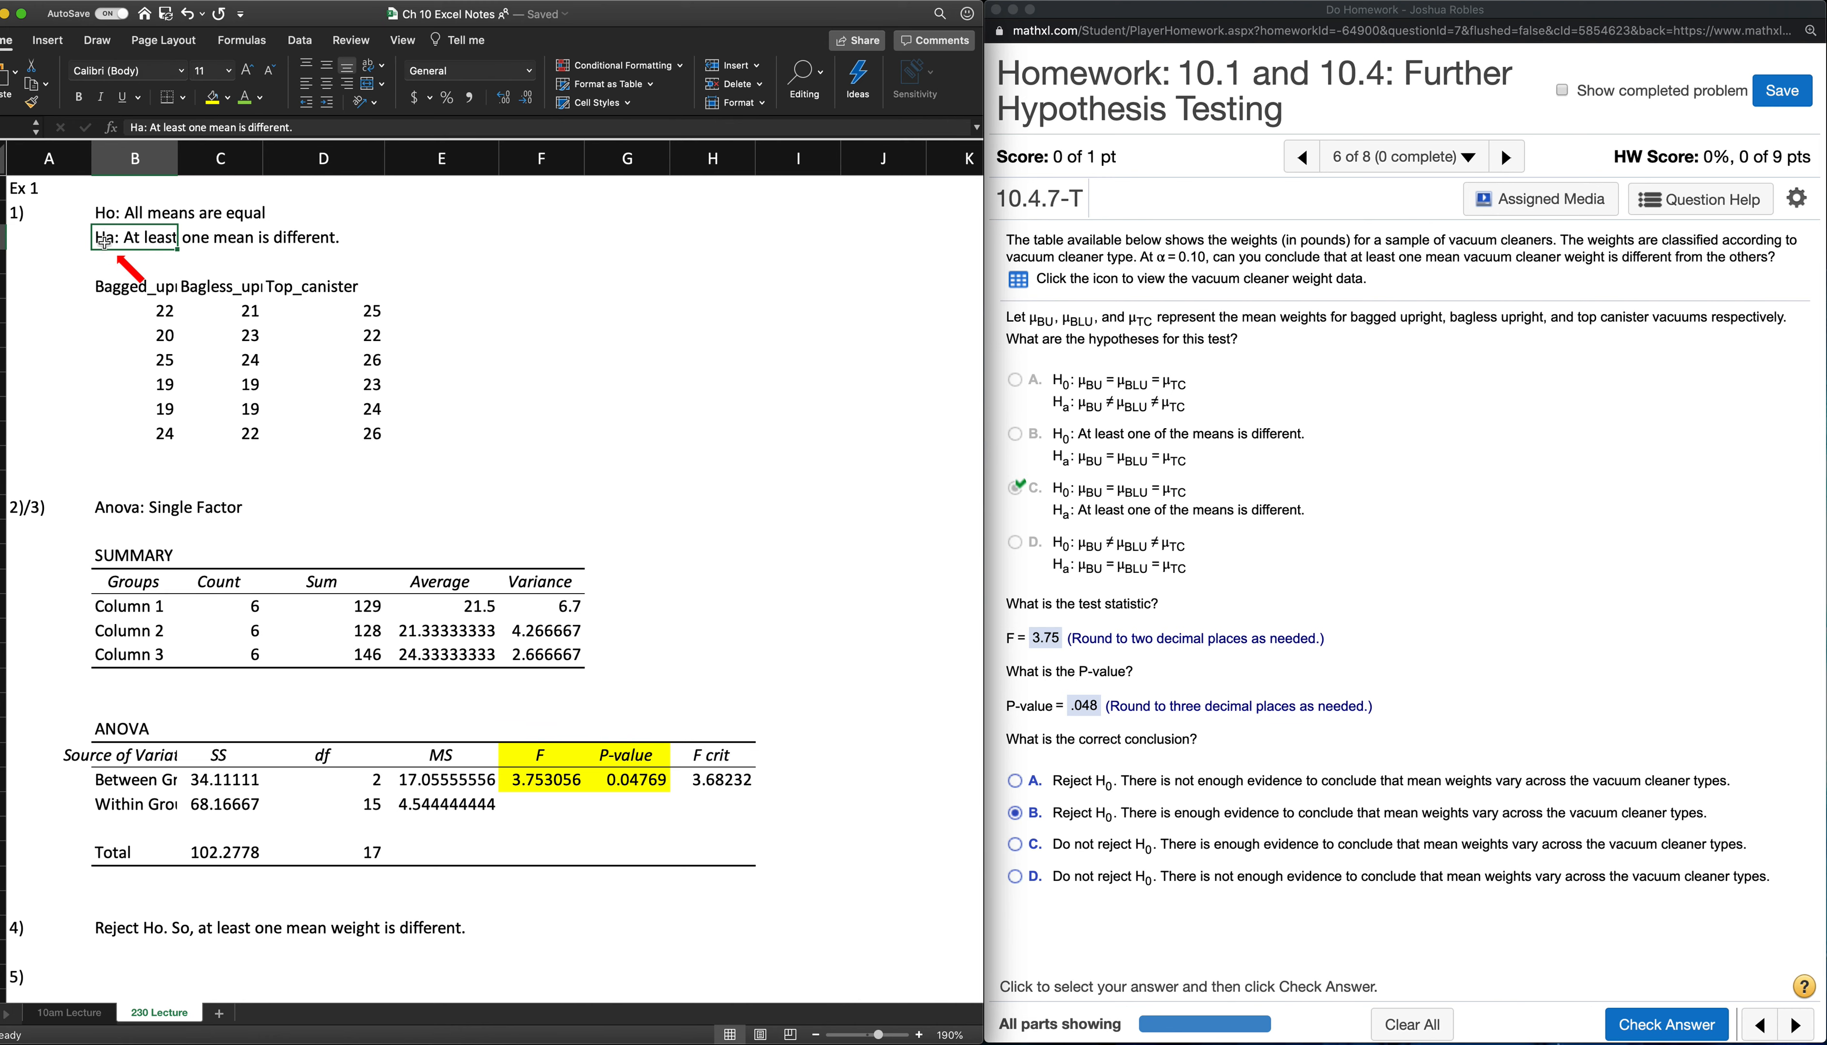
pyautogui.scroll(-1, 103, 221)
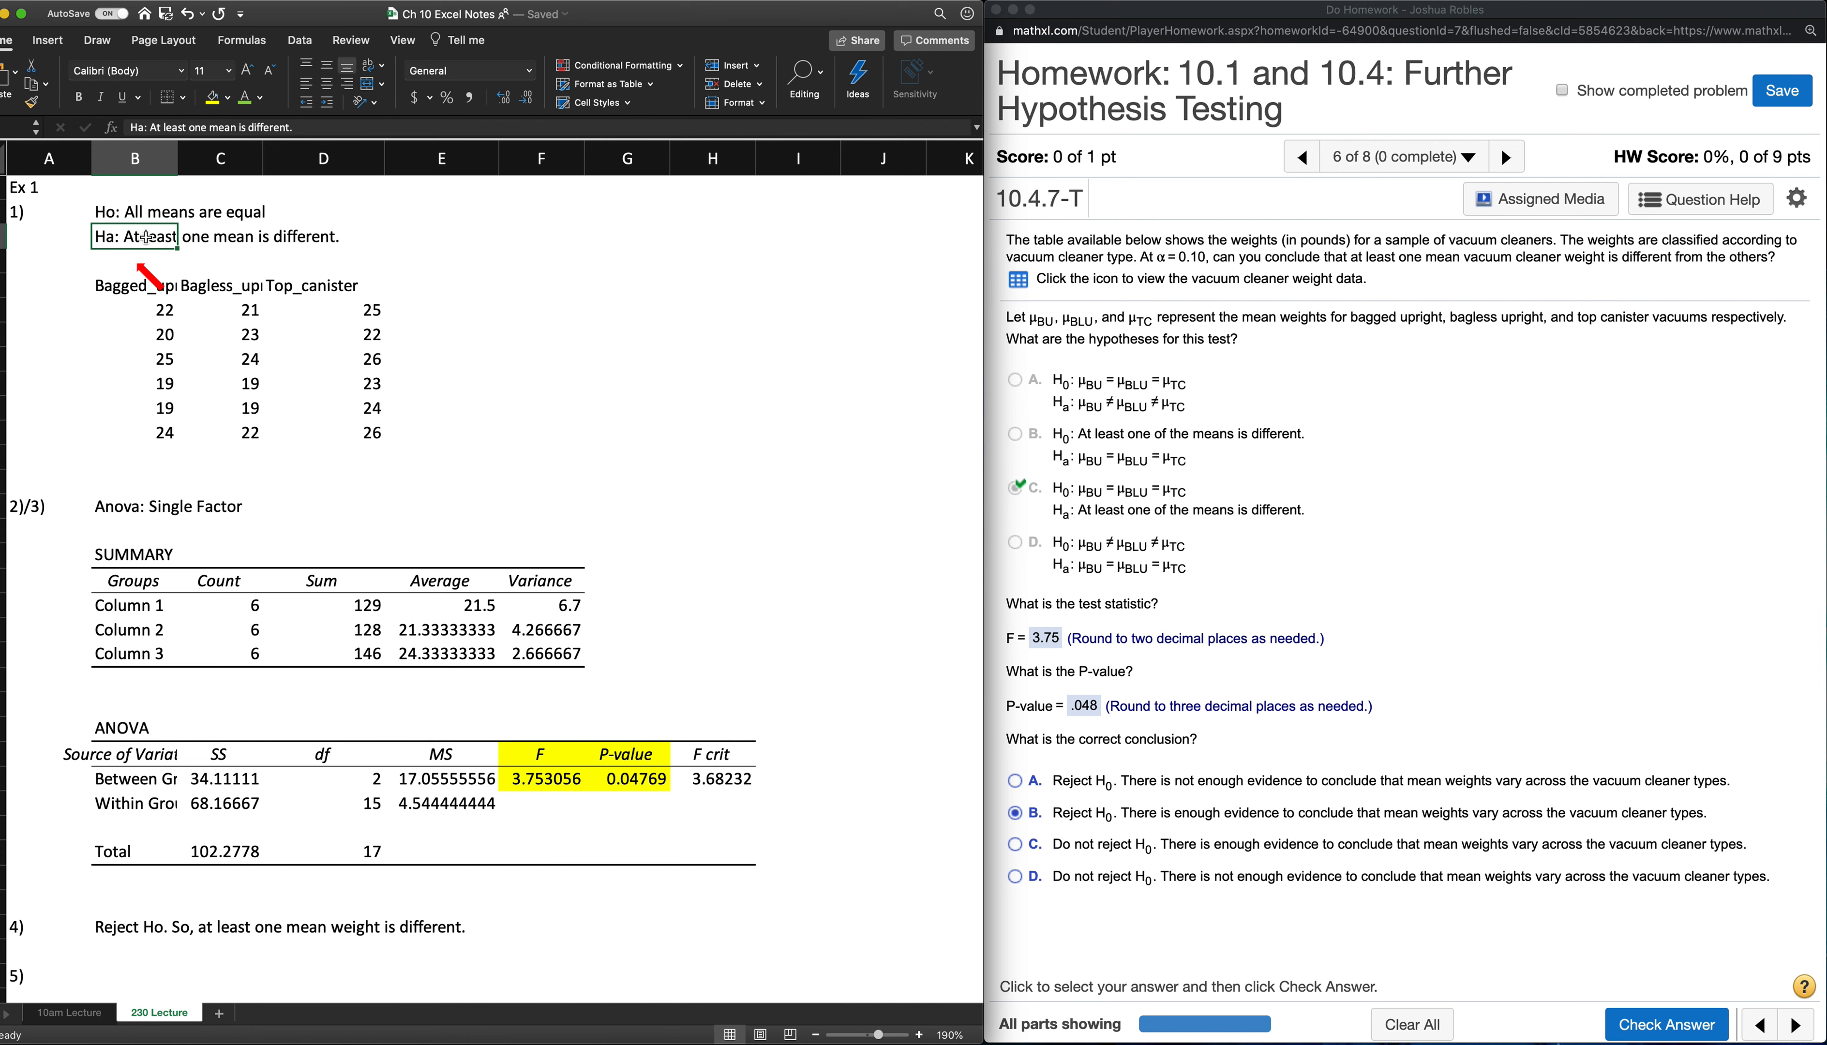
pyautogui.click(216, 100)
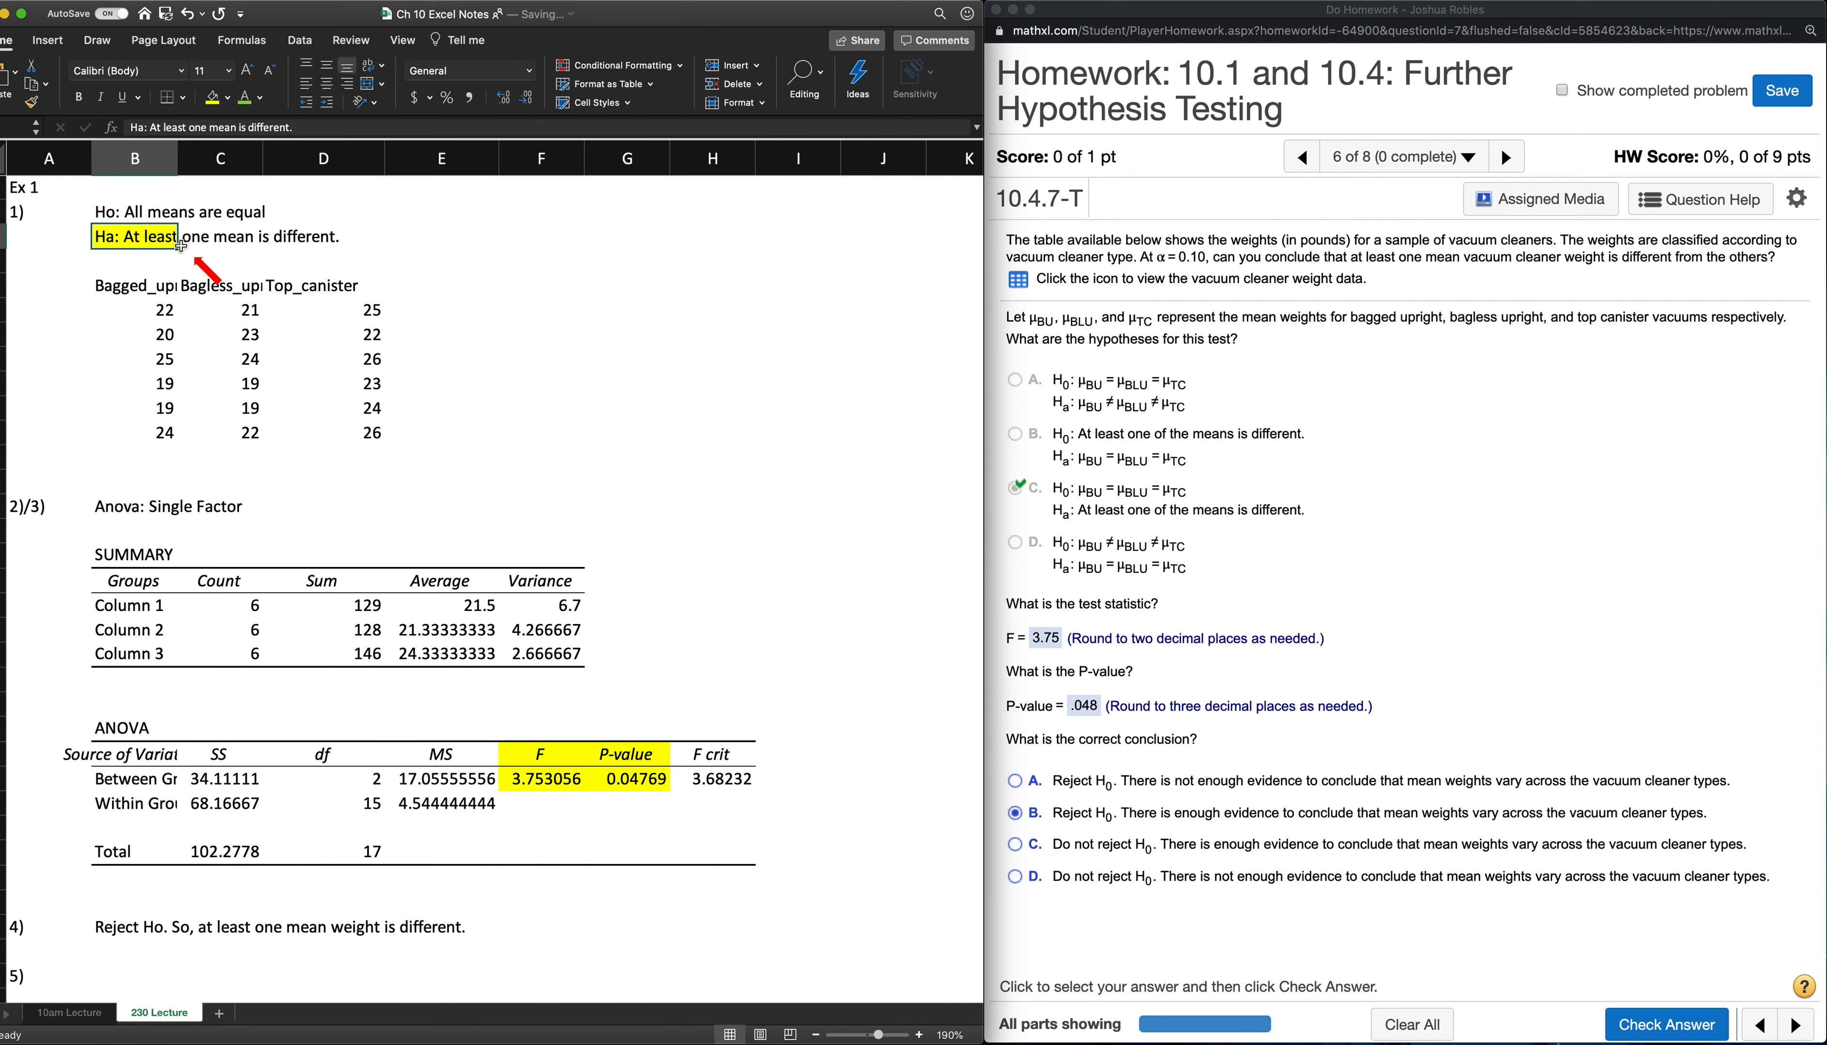
pyautogui.moveTo(127, 243); pyautogui.dragTo(298, 249)
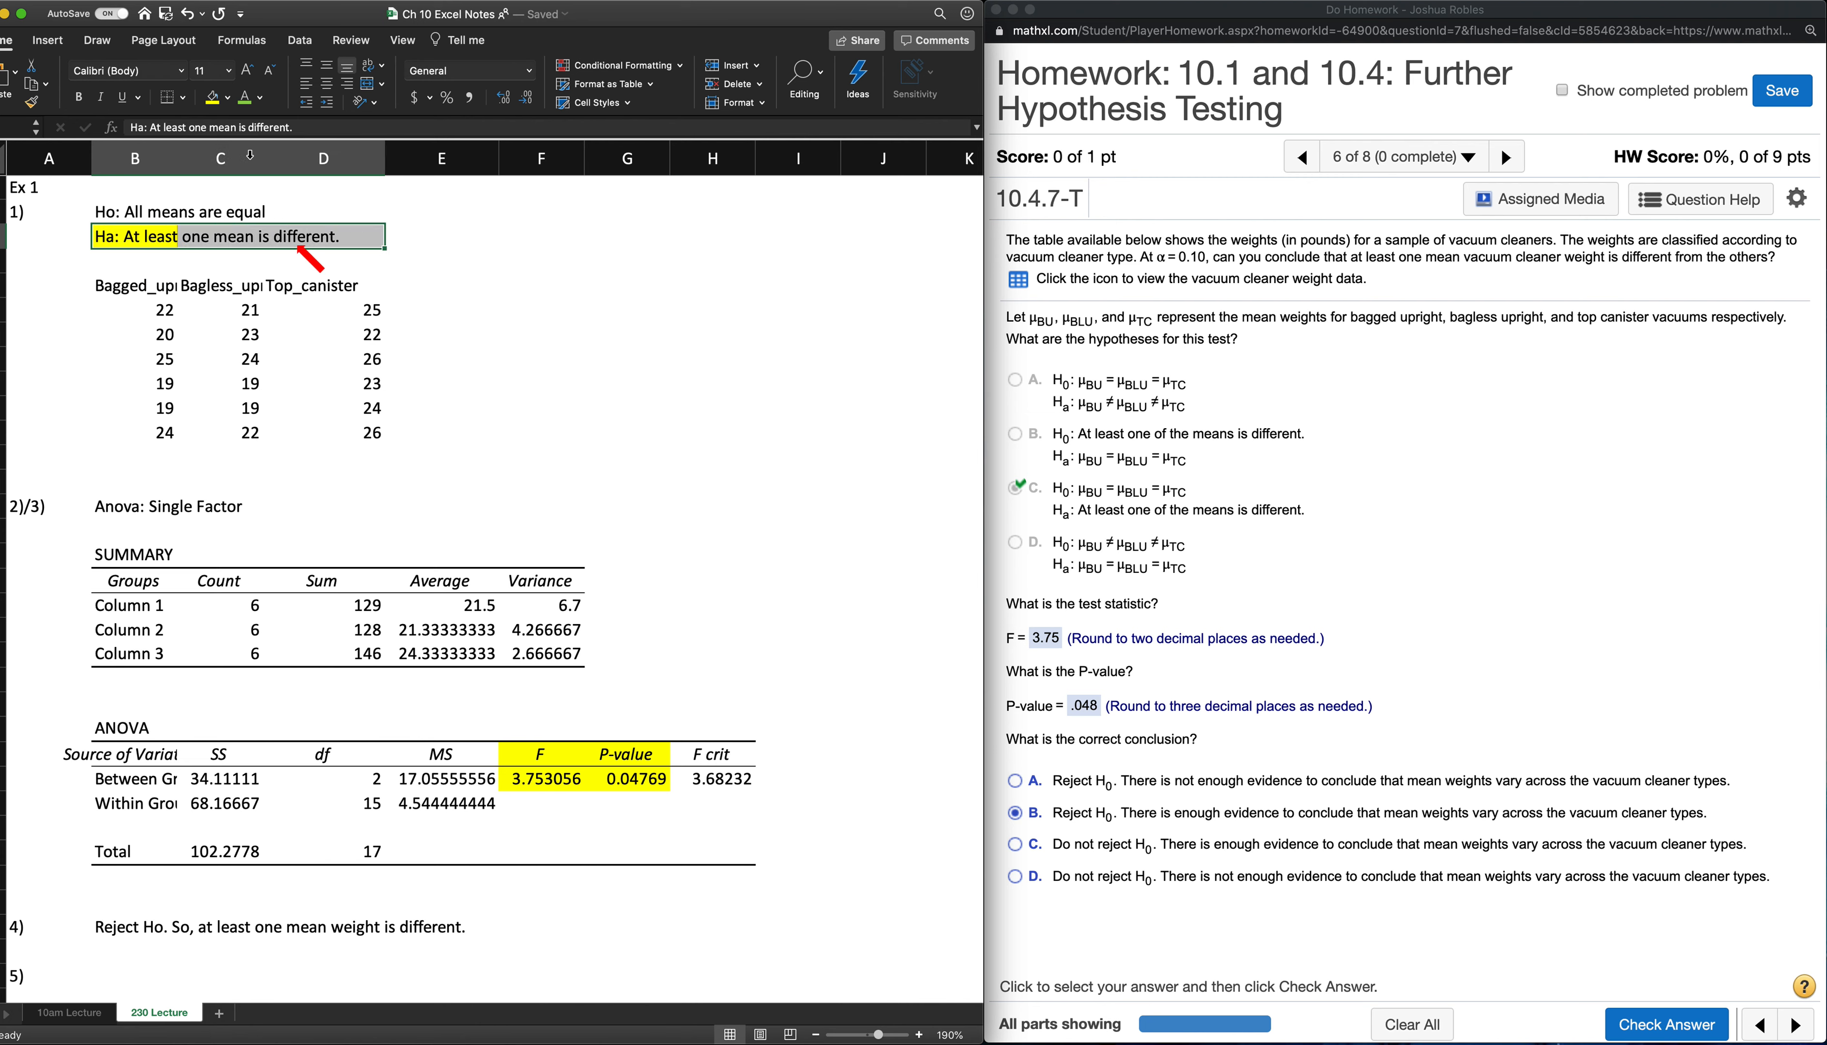
pyautogui.click(222, 105)
pyautogui.click(475, 244)
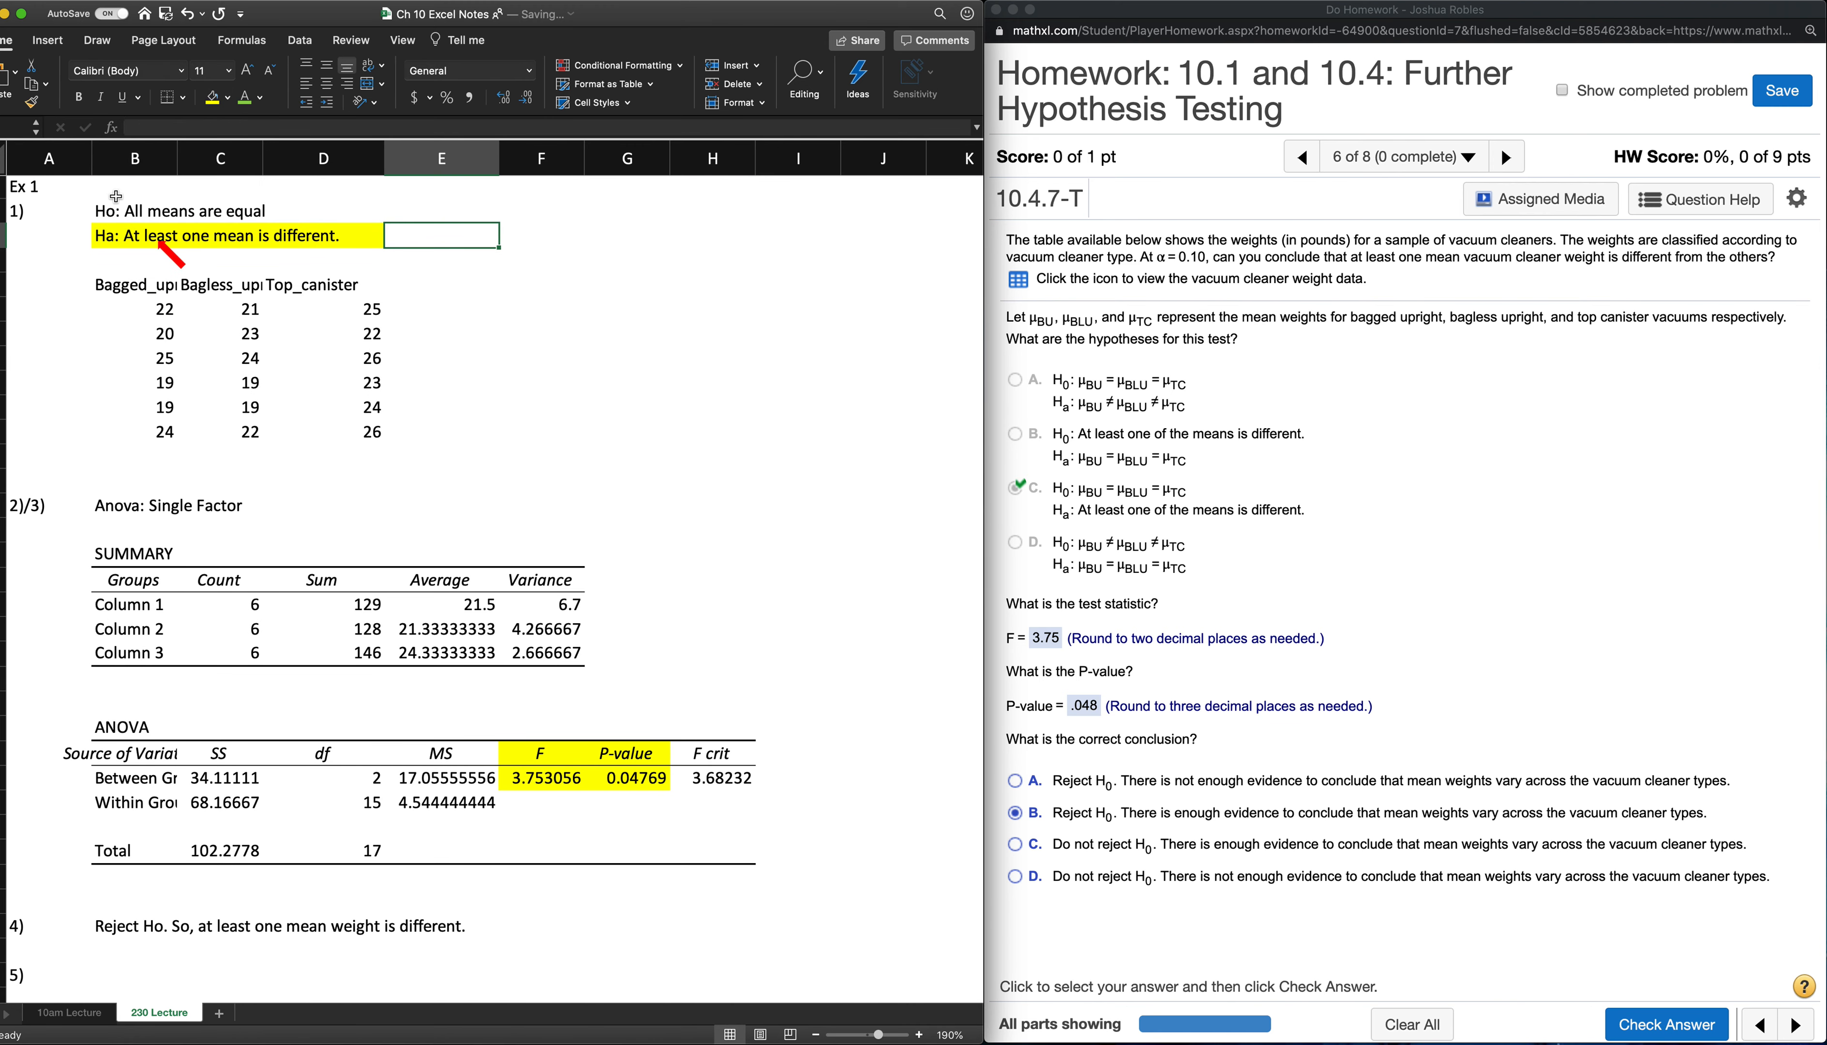
# Write "There is enough evidence that at least one mean is different." in column B beside "5)"
pyautogui.click(137, 980)
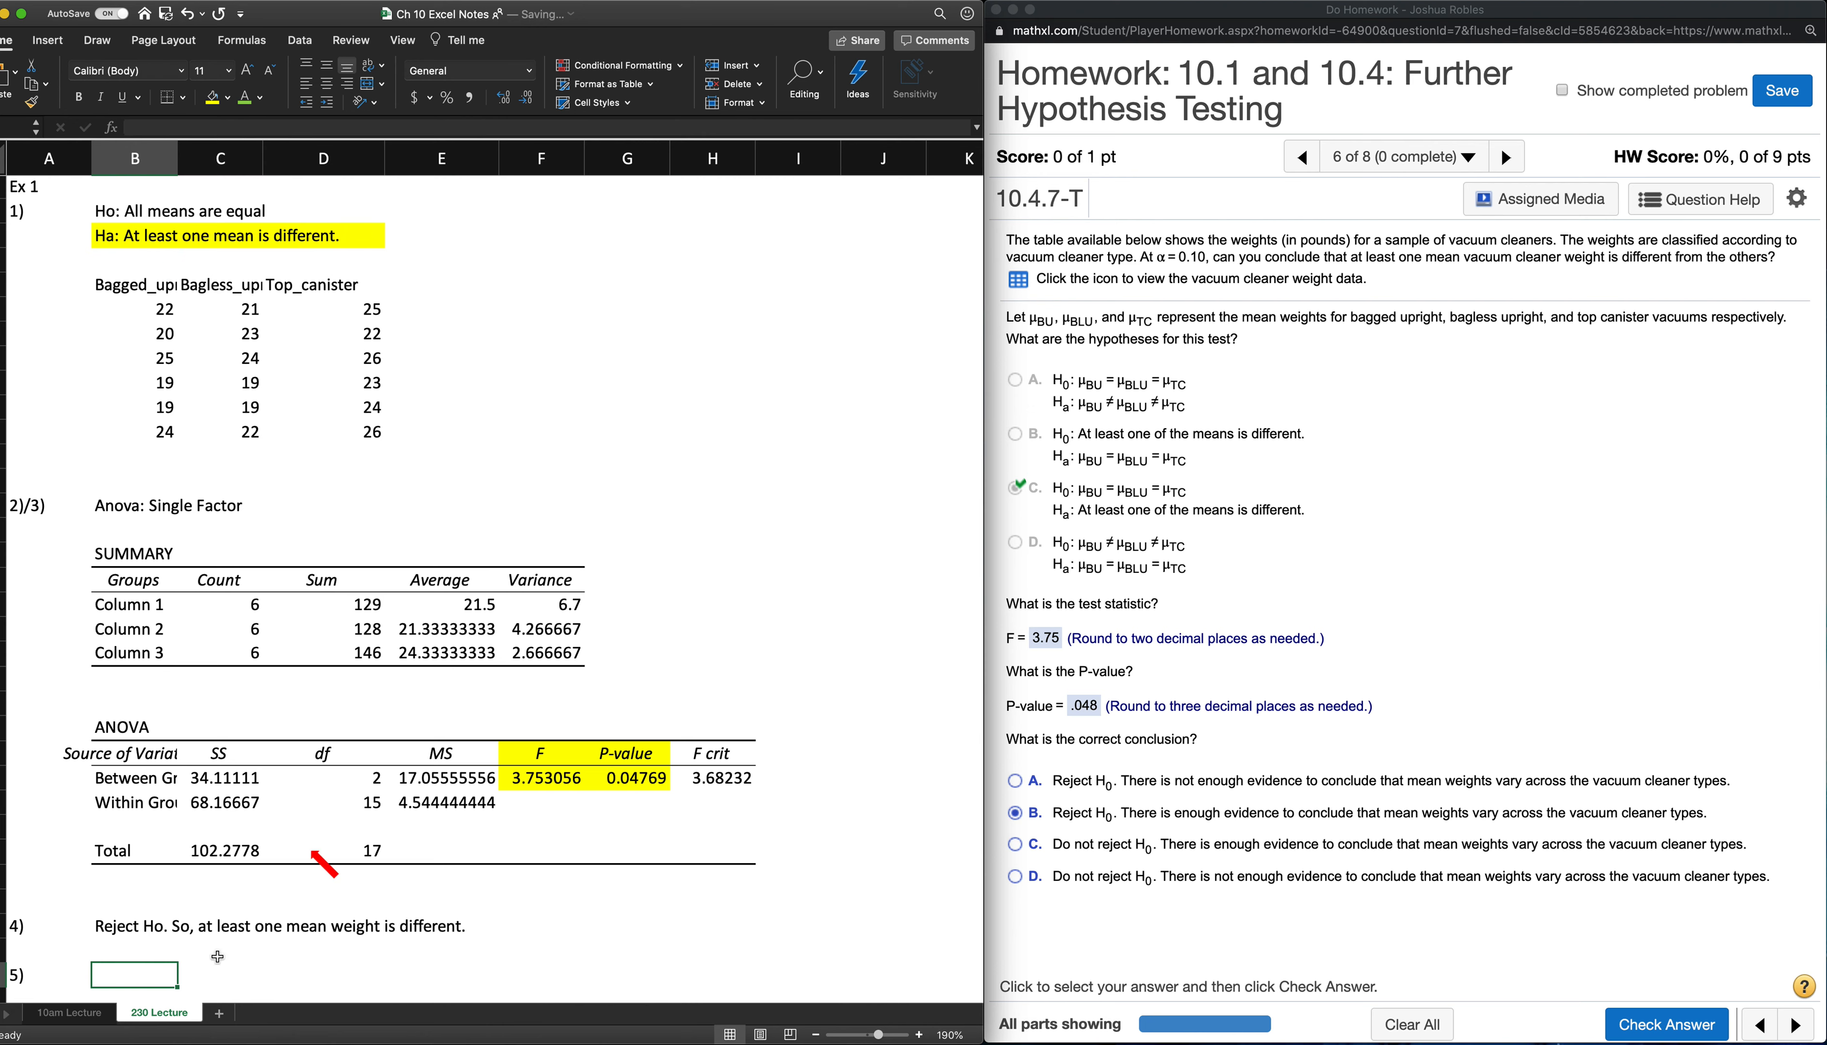
pyautogui.write('There is')
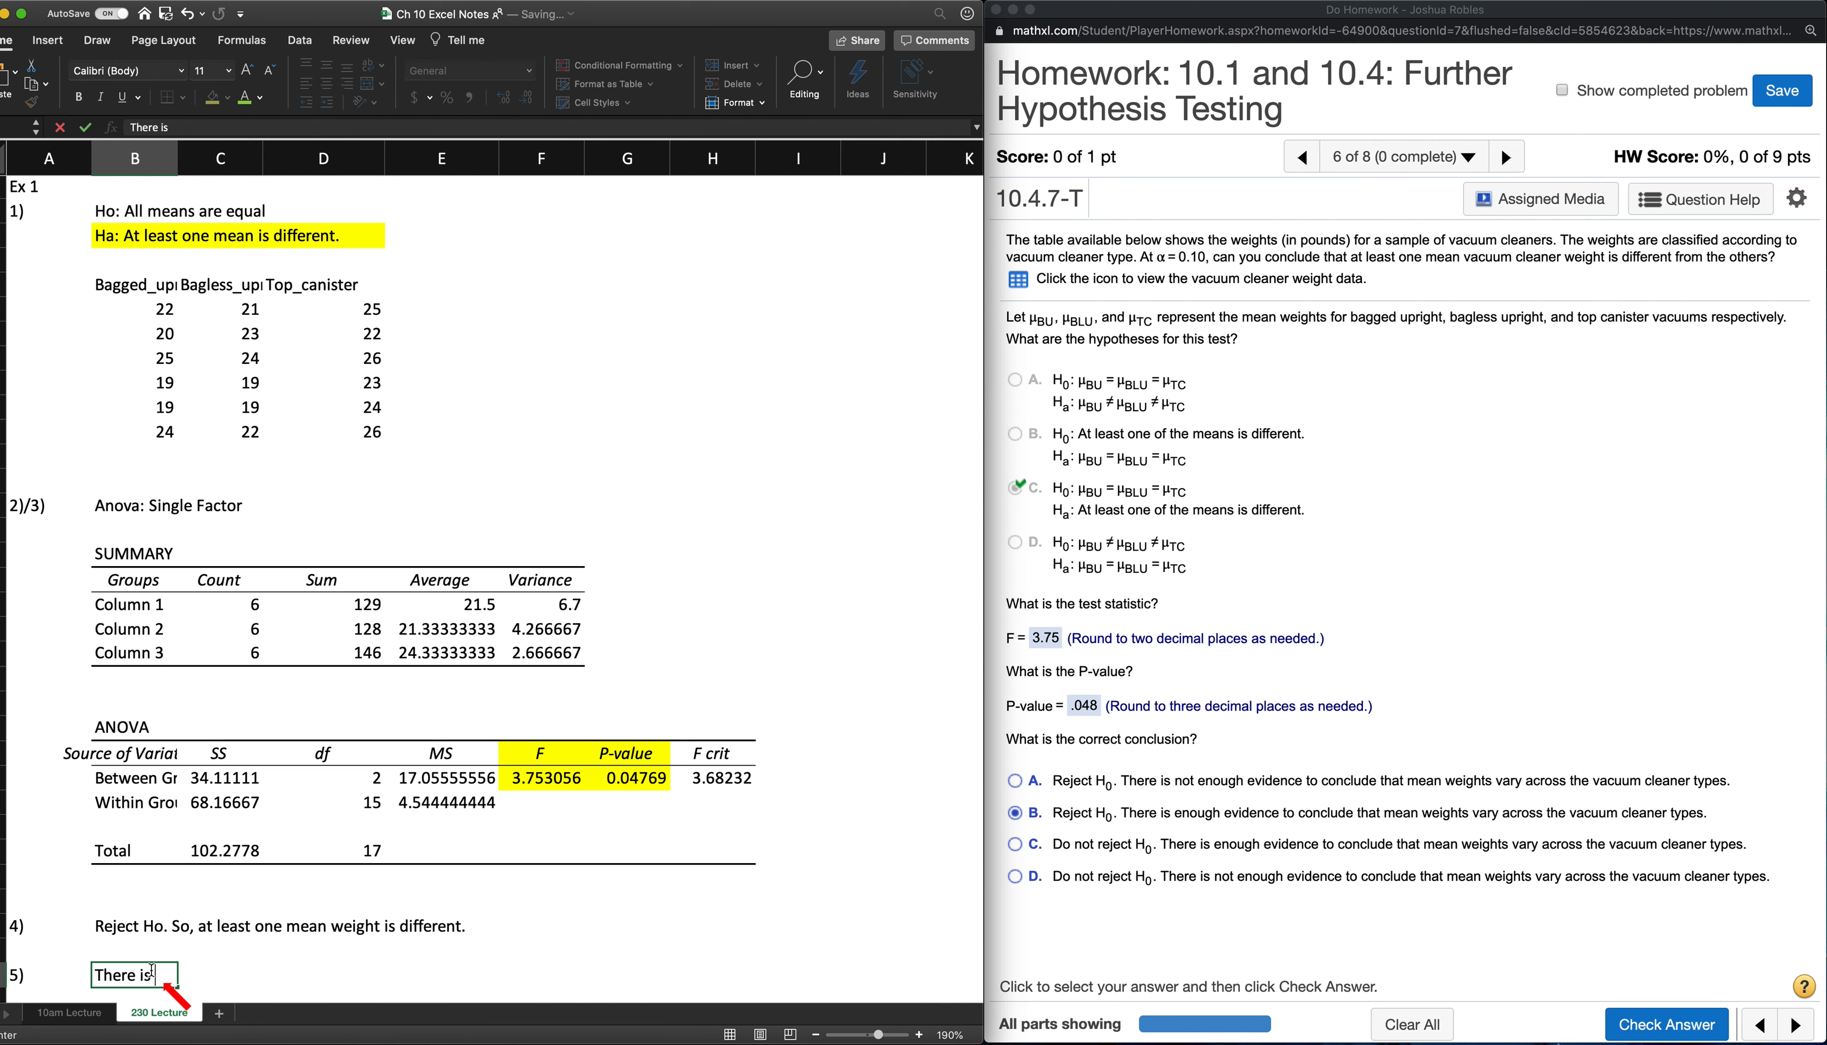
pyautogui.write(' enough evidence')
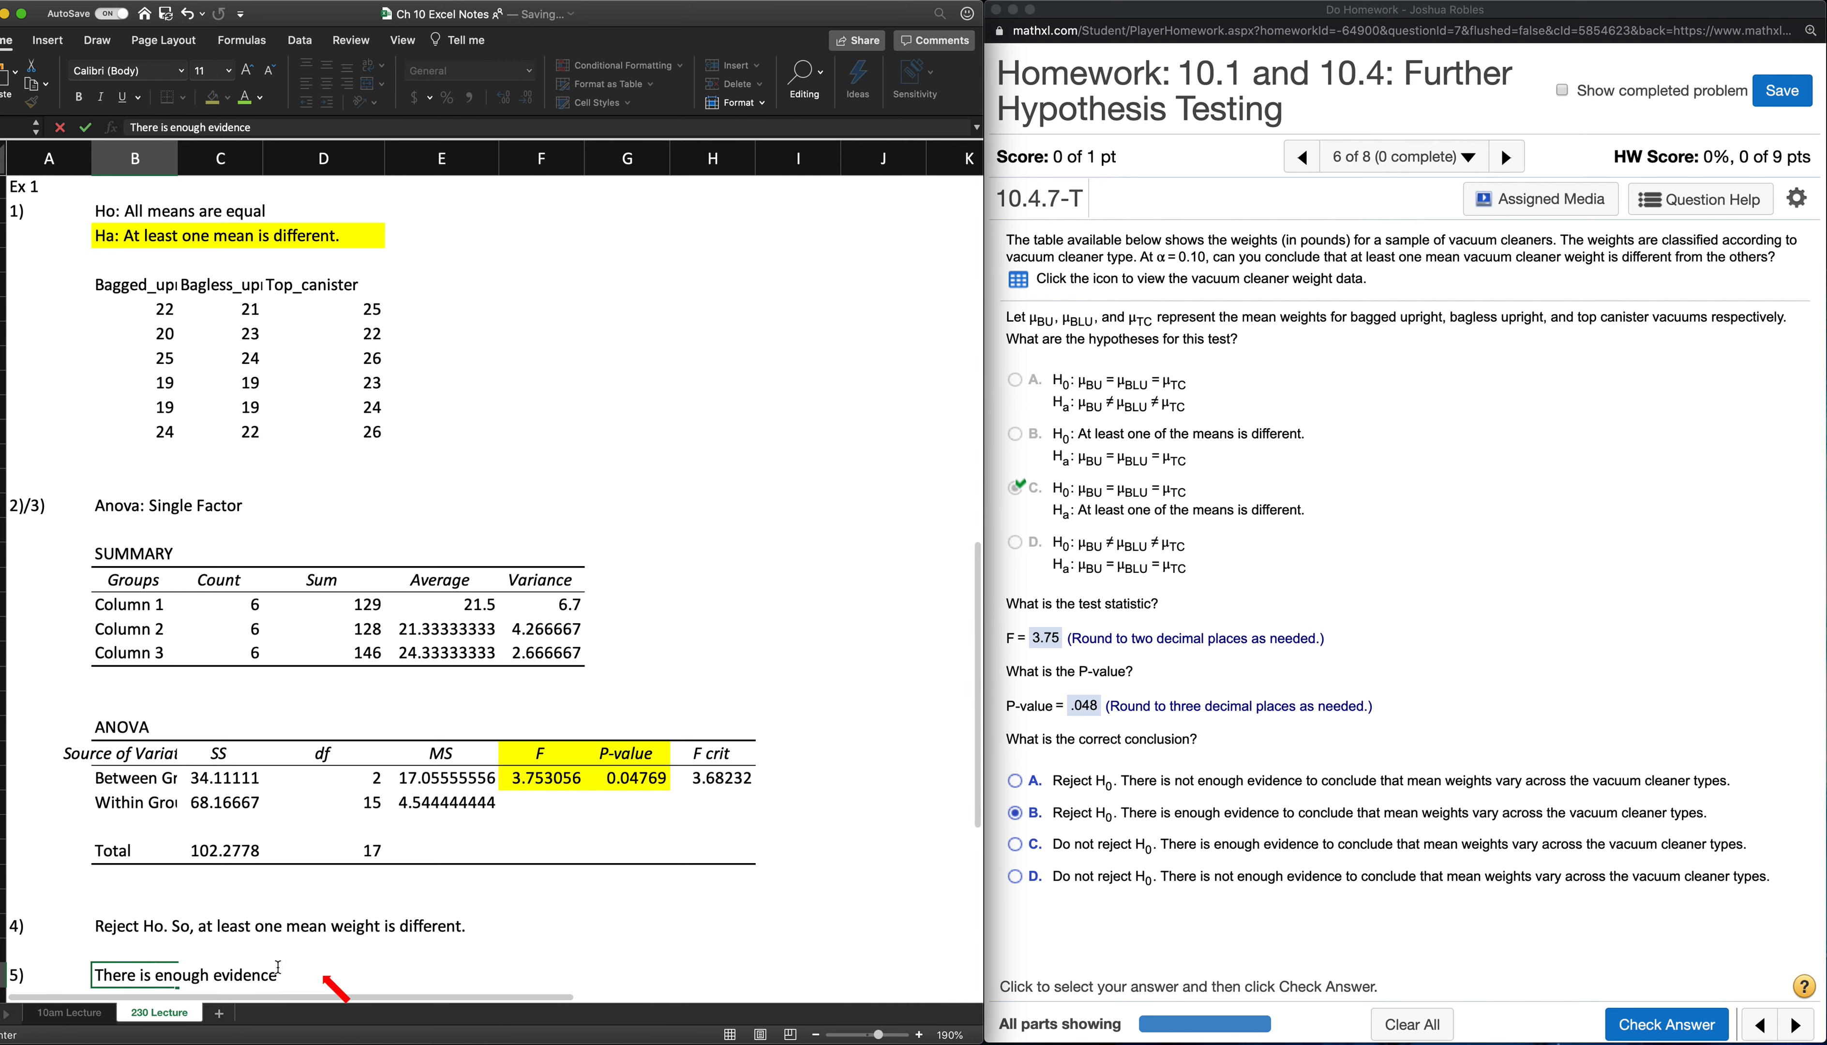
pyautogui.write('ta')
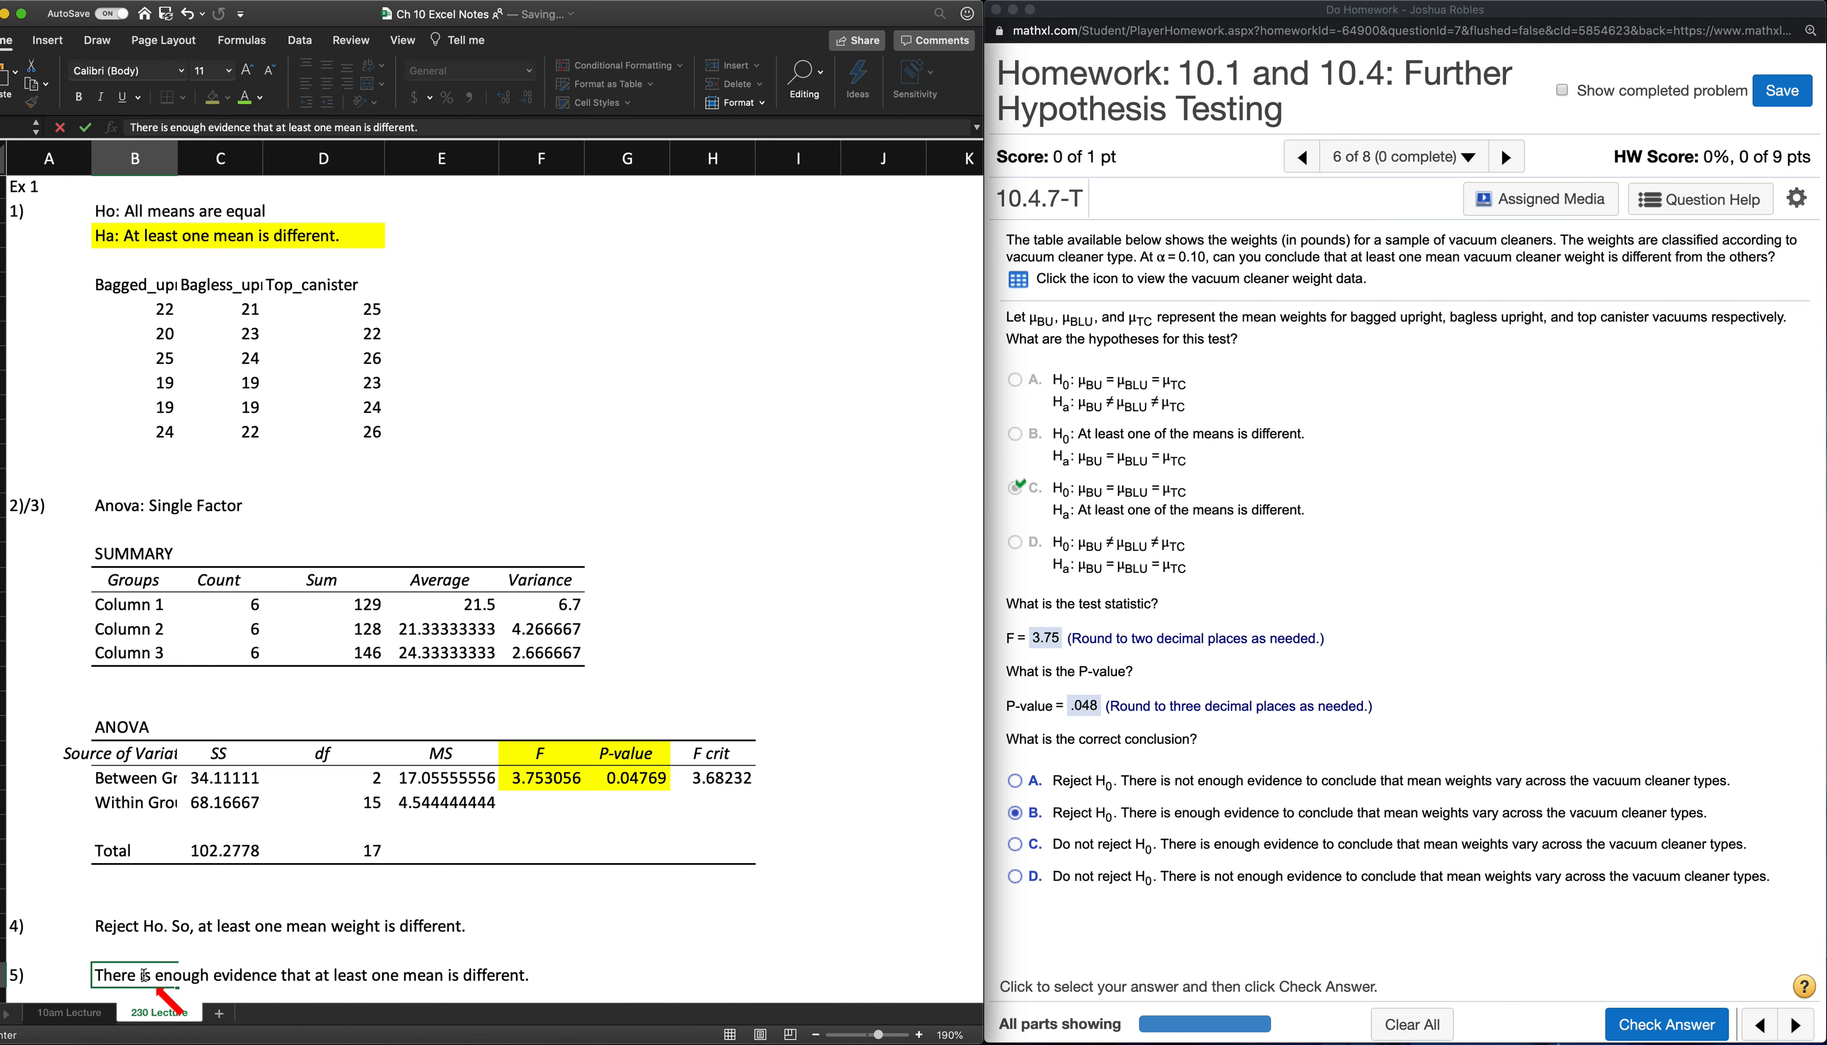
pyautogui.press('Return')
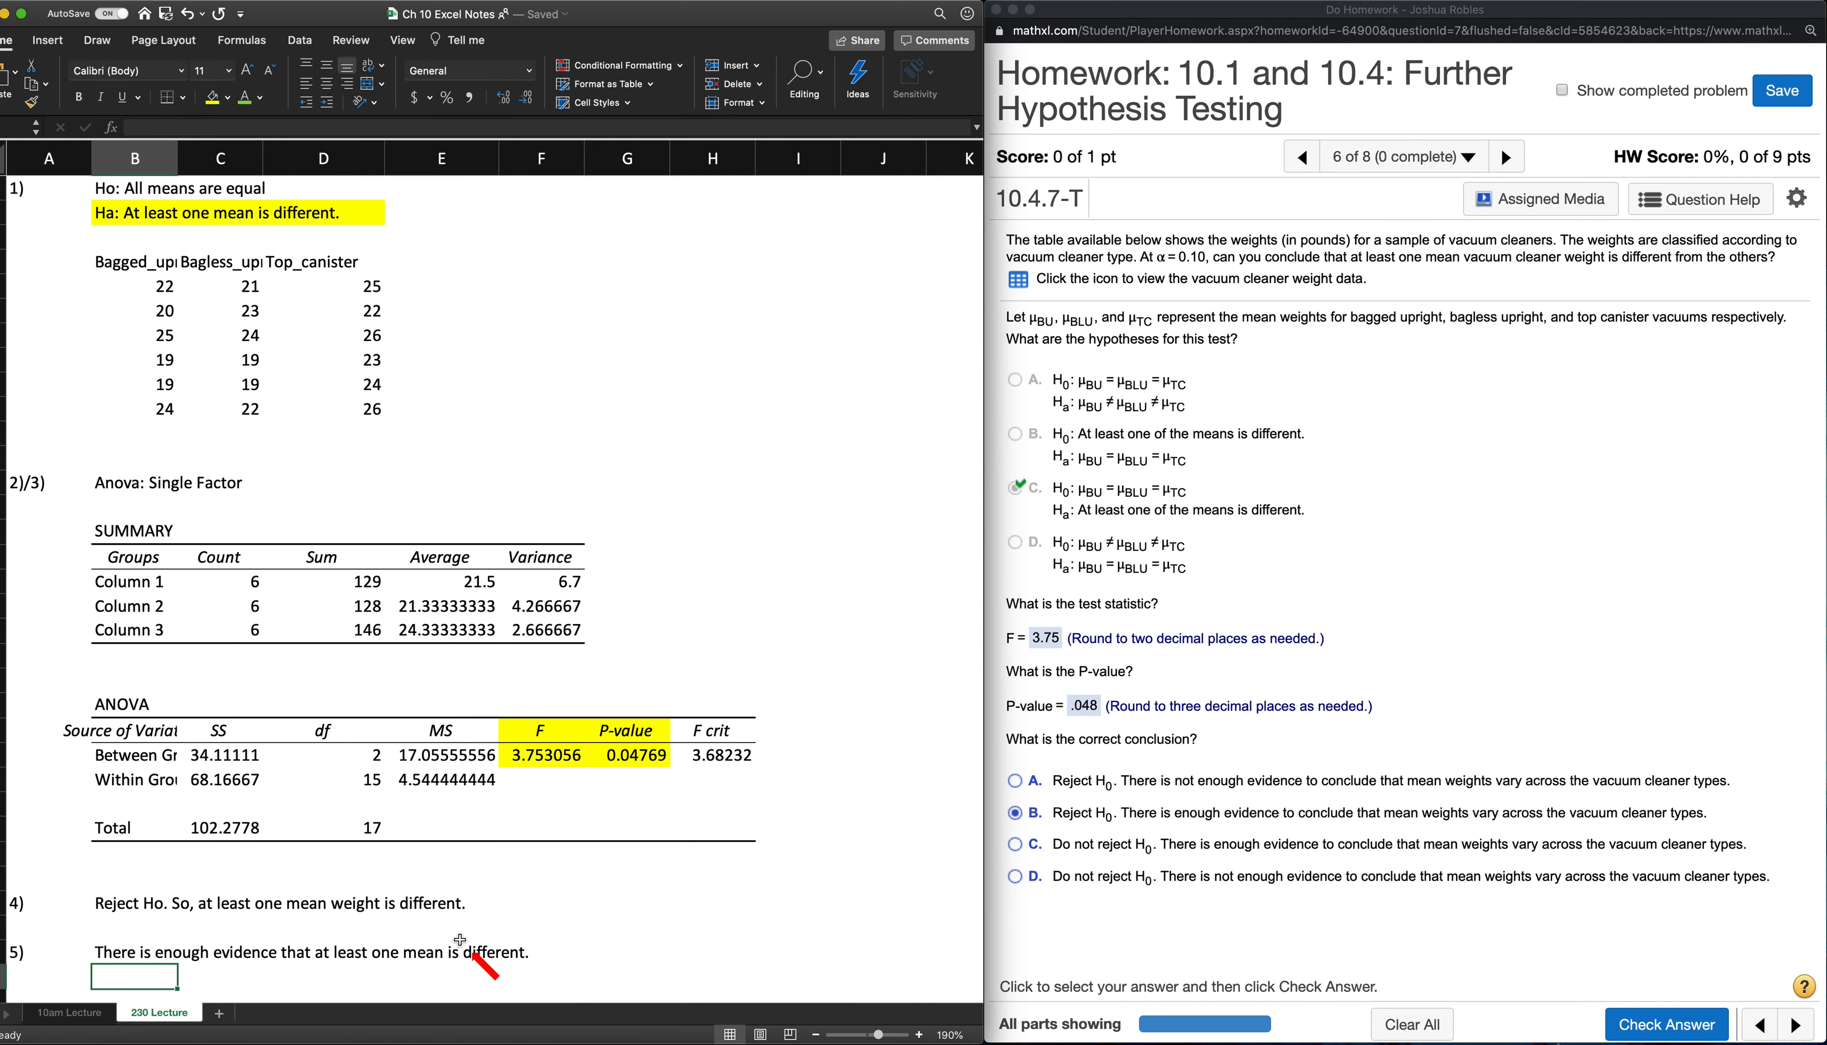
# Check the chosen conclusion in the MathXL homework question and dismiss the feedback
pyautogui.click(1262, 912)
pyautogui.click(1684, 1027)
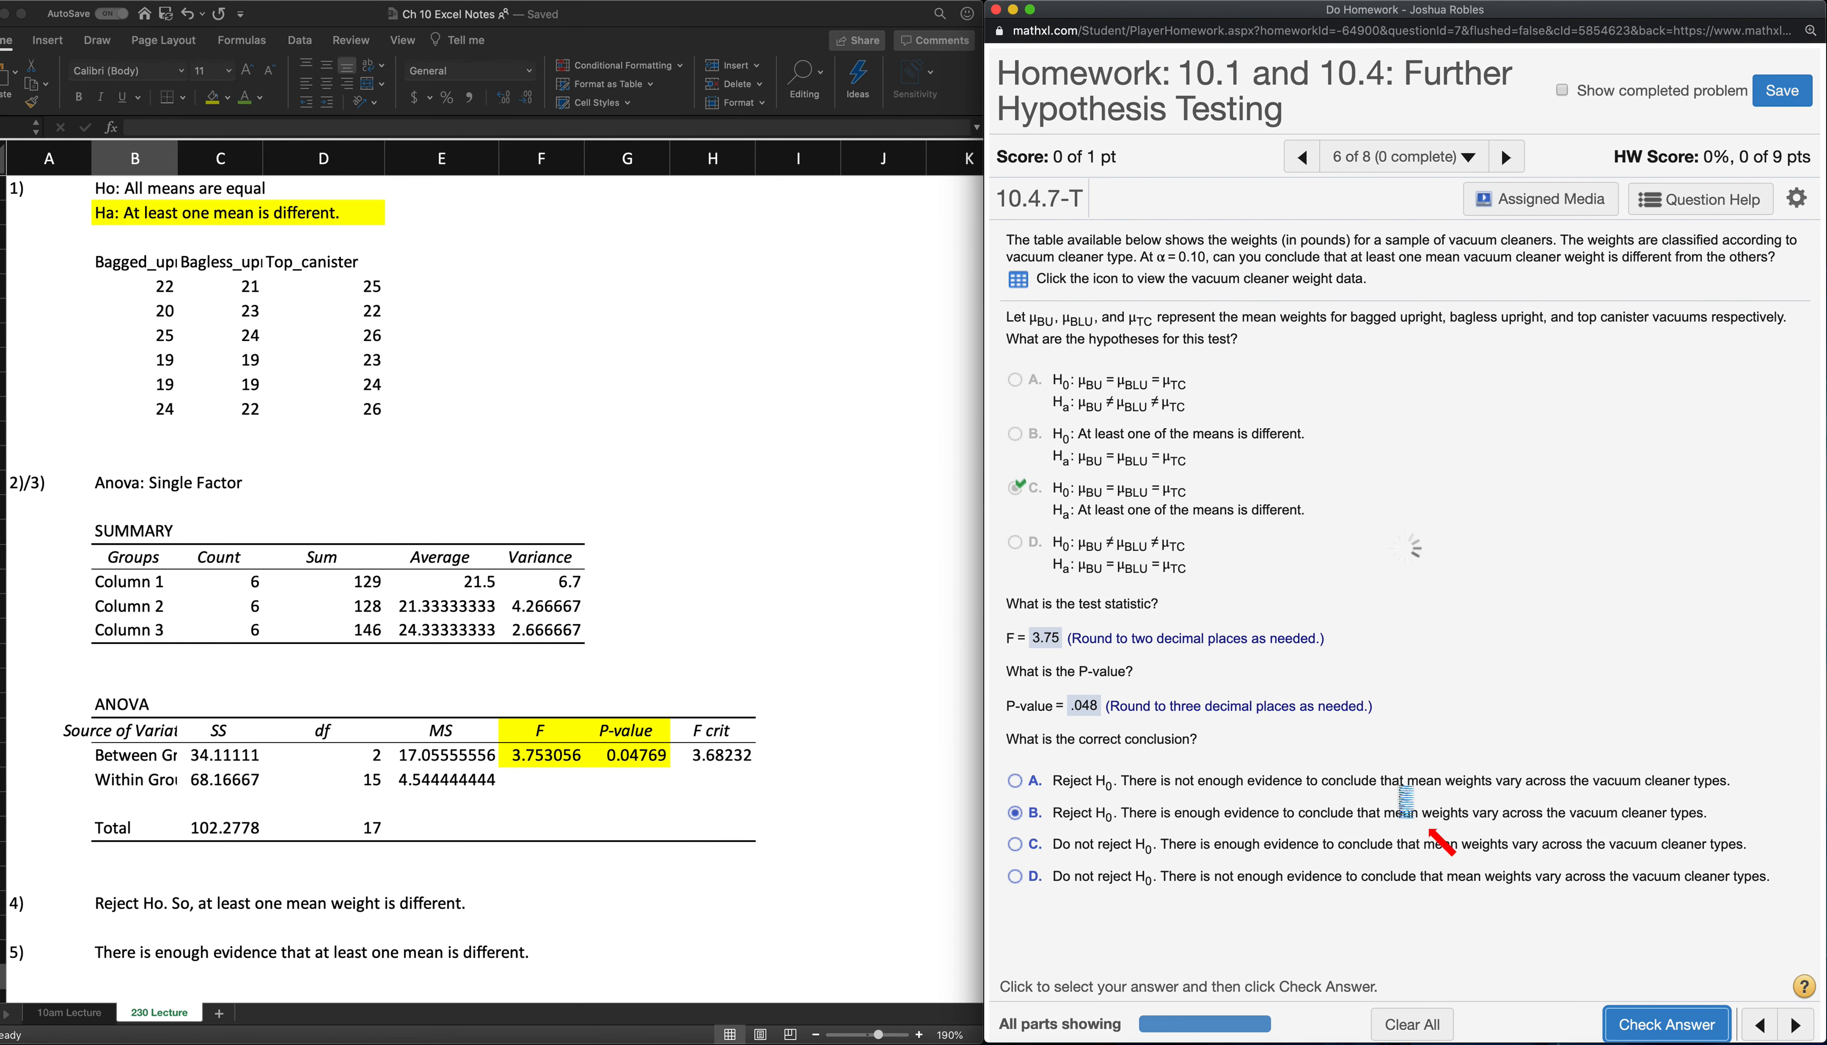
pyautogui.click(1471, 581)
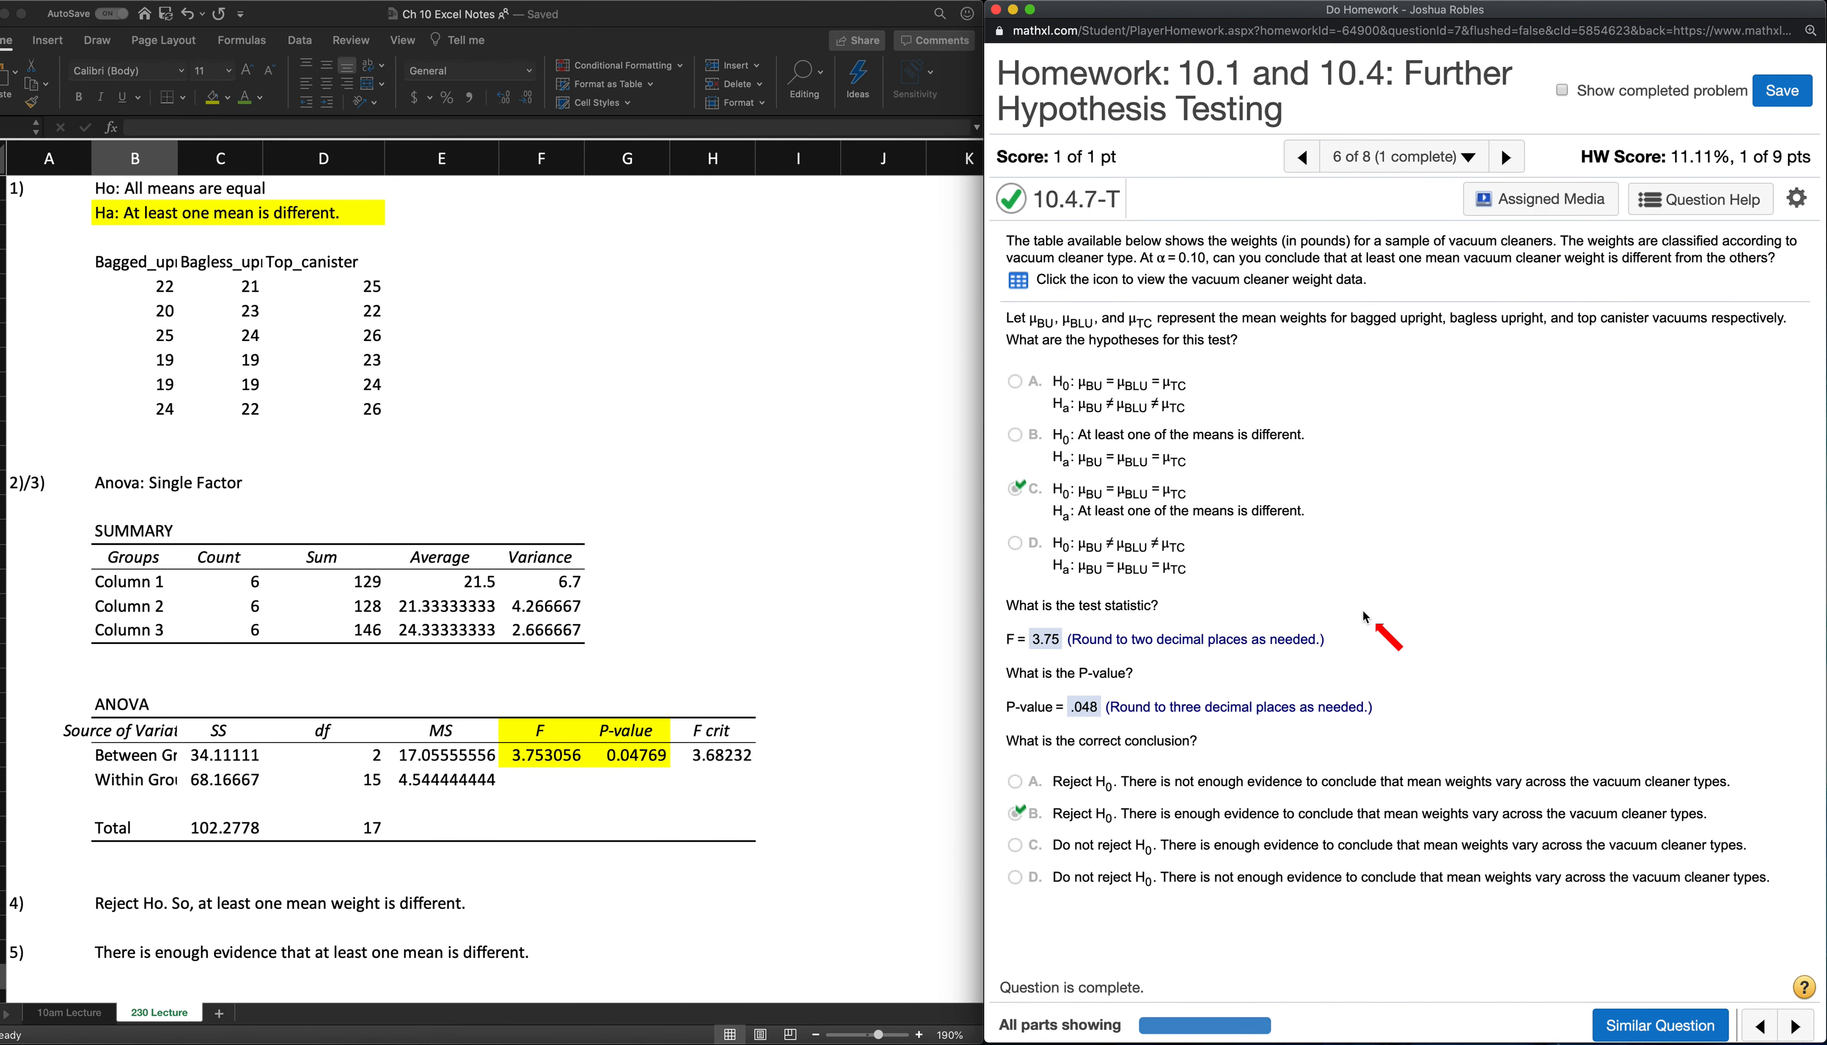